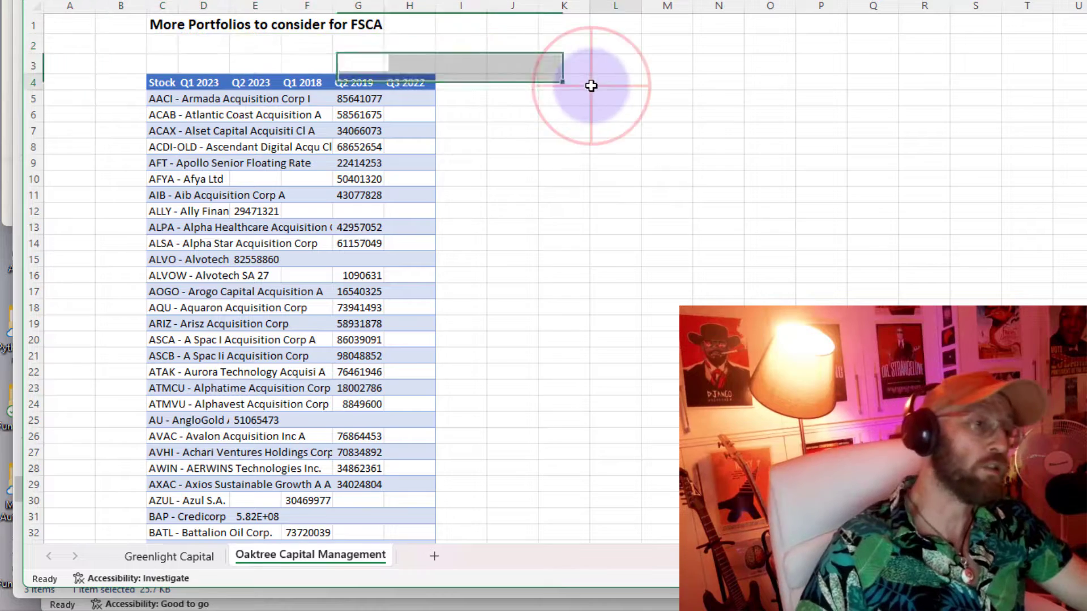
# Select the empty rows B2:L3 above the Oaktree Capital Management table headers
pyautogui.moveTo(122, 45); pyautogui.dragTo(628, 59)
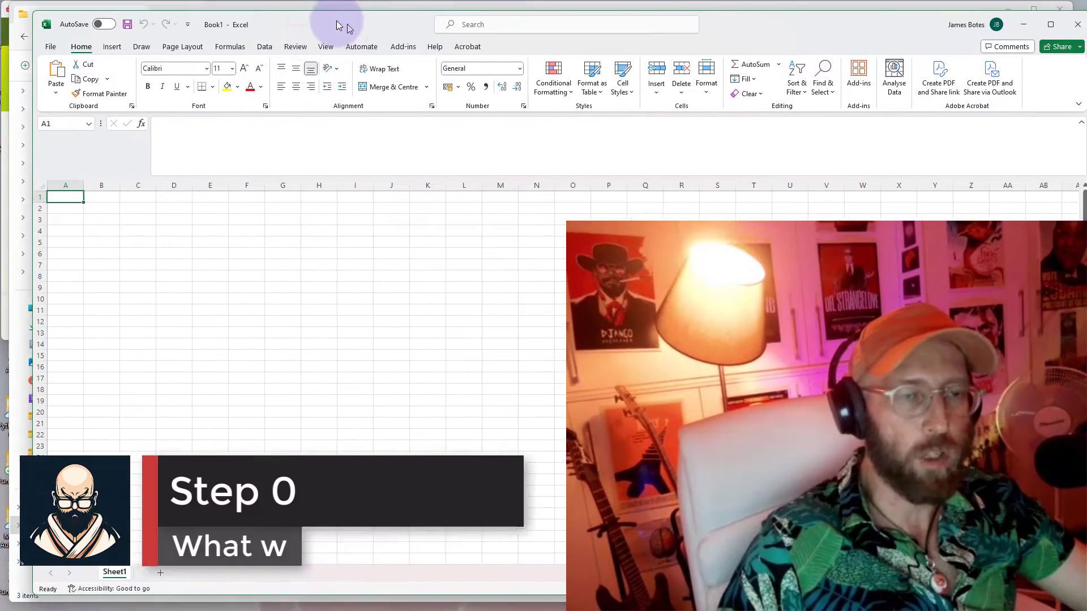
# Under Data > Get Data, look at From File > From Folder, then create a Blank Query from Other Sources
pyautogui.click(263, 48)
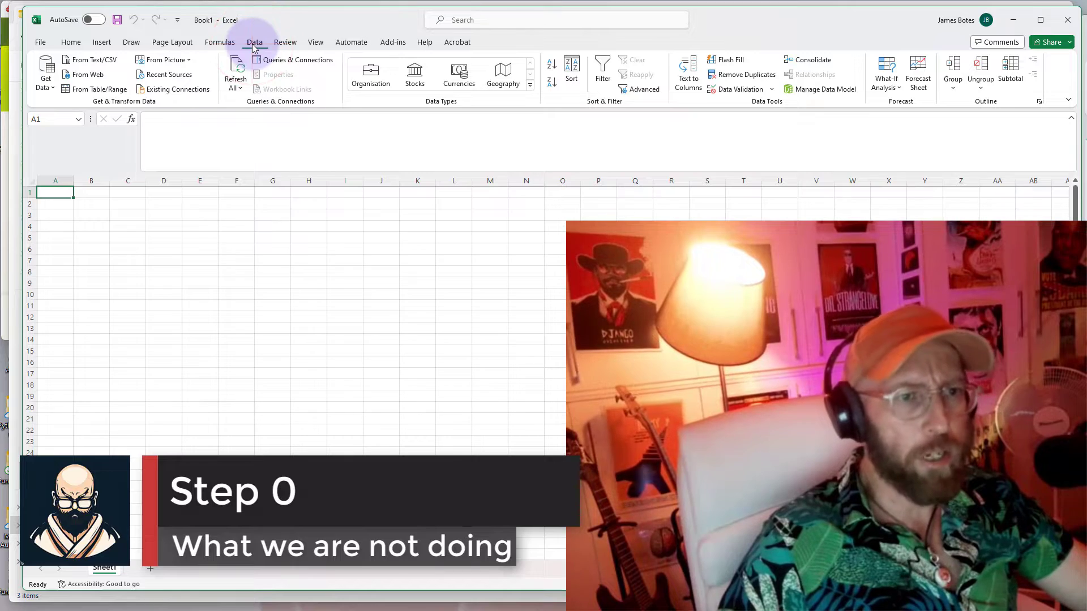
pyautogui.click(46, 73)
pyautogui.click(87, 111)
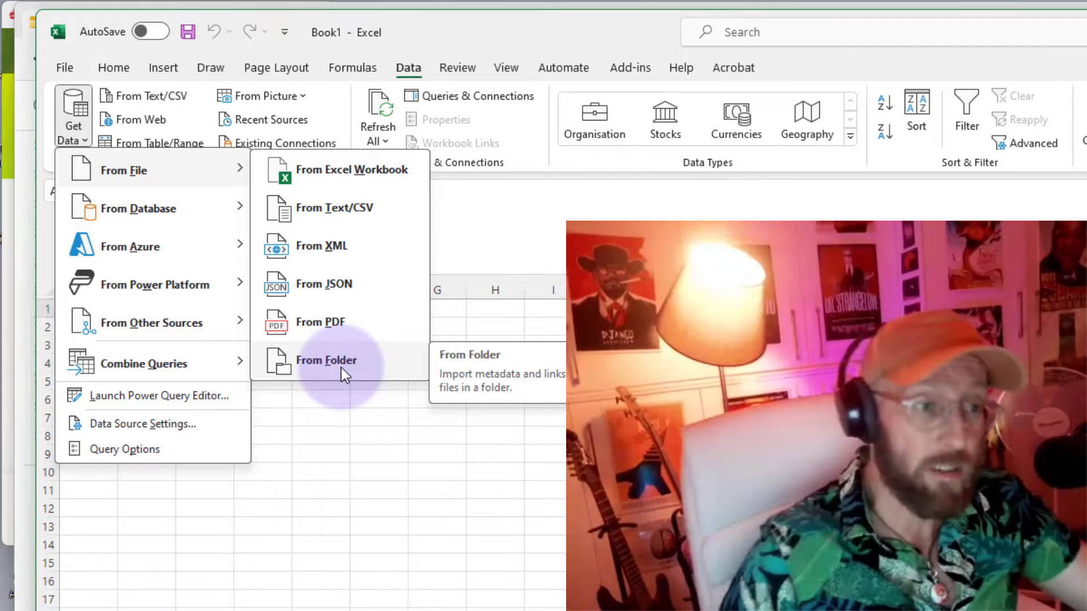
pyautogui.click(341, 368)
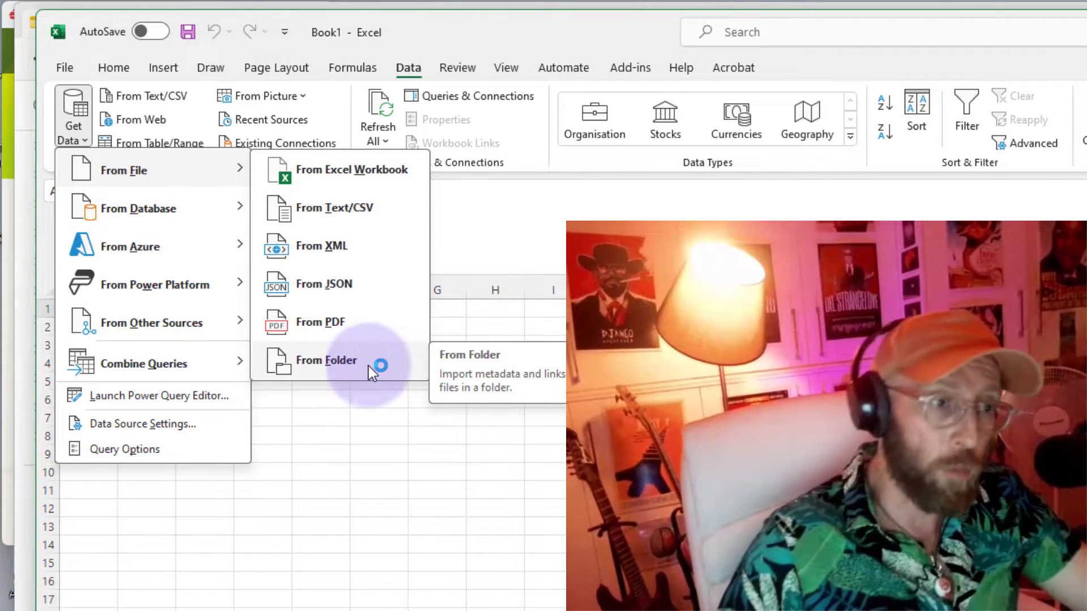
pyautogui.click(165, 317)
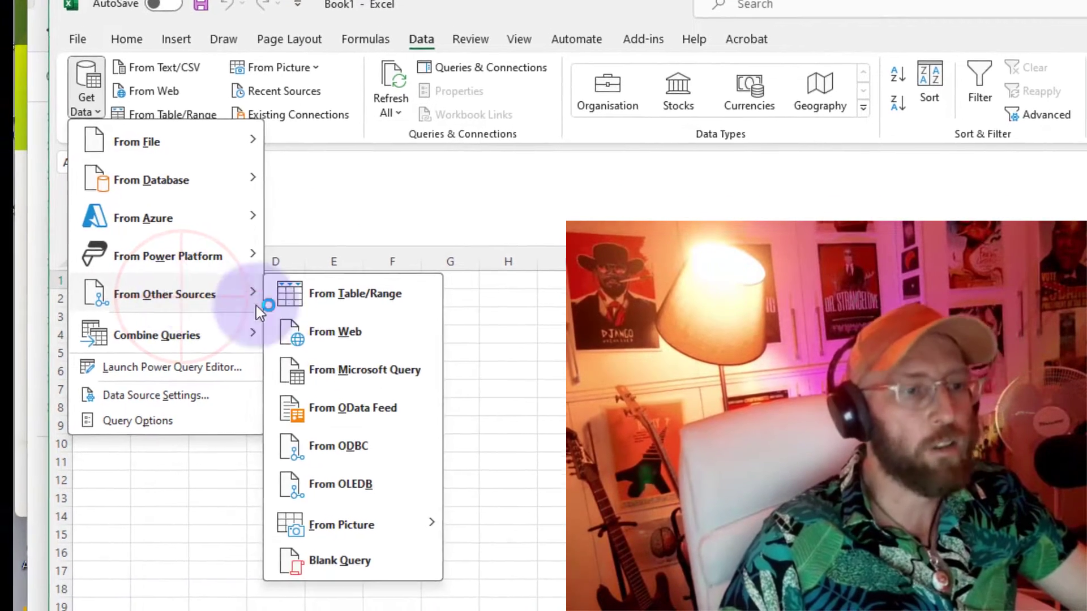
pyautogui.click(389, 580)
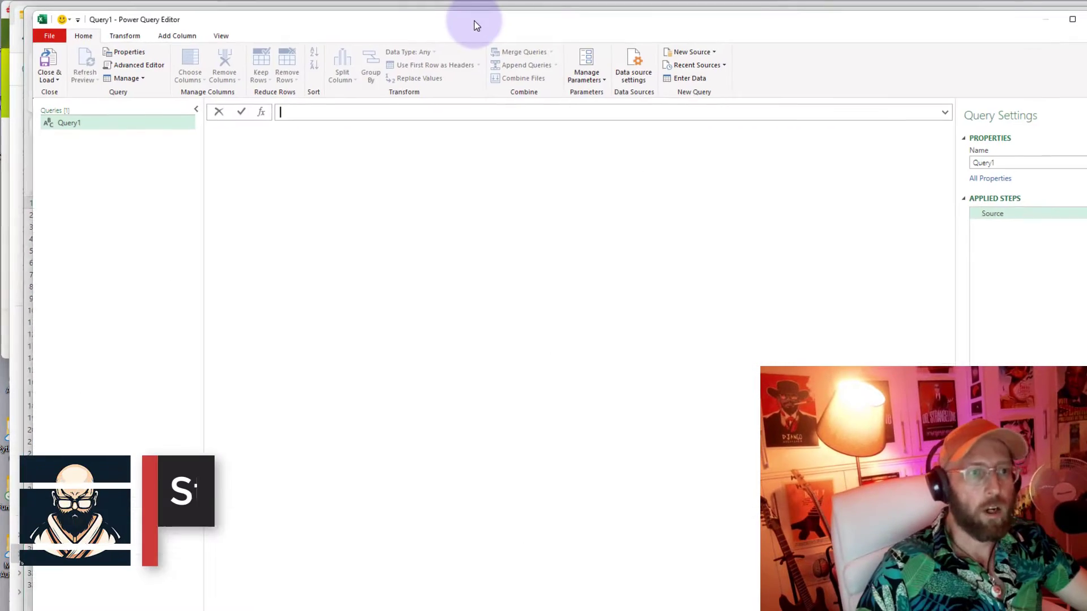
# In the Advanced Editor, paste the Portfolio Datasets folder path between the Source quotes
pyautogui.click(136, 68)
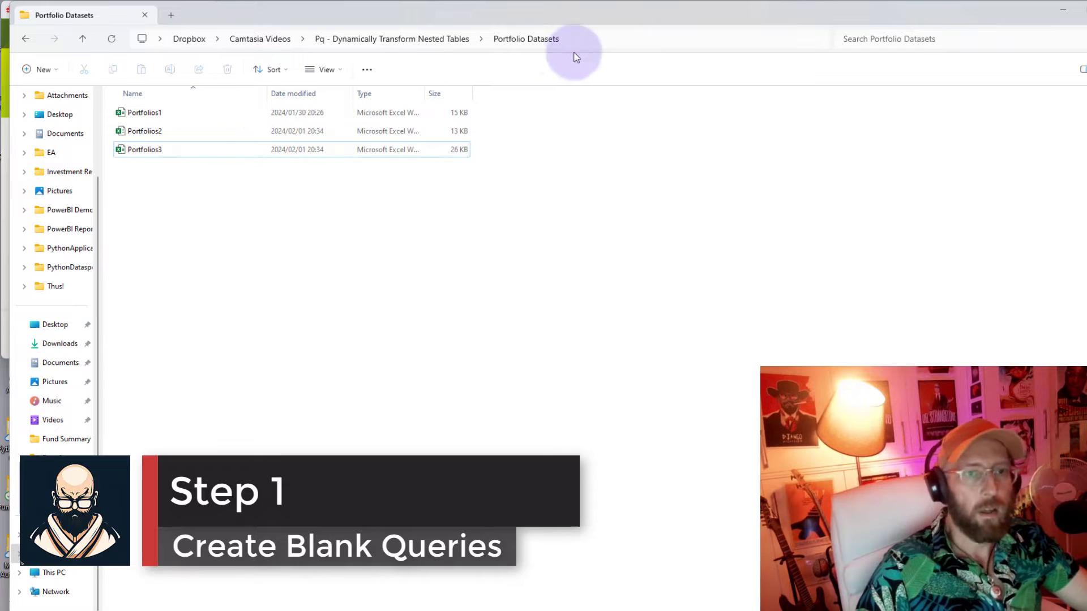
pyautogui.click(632, 44)
pyautogui.hotkey('ctrl', 'c')
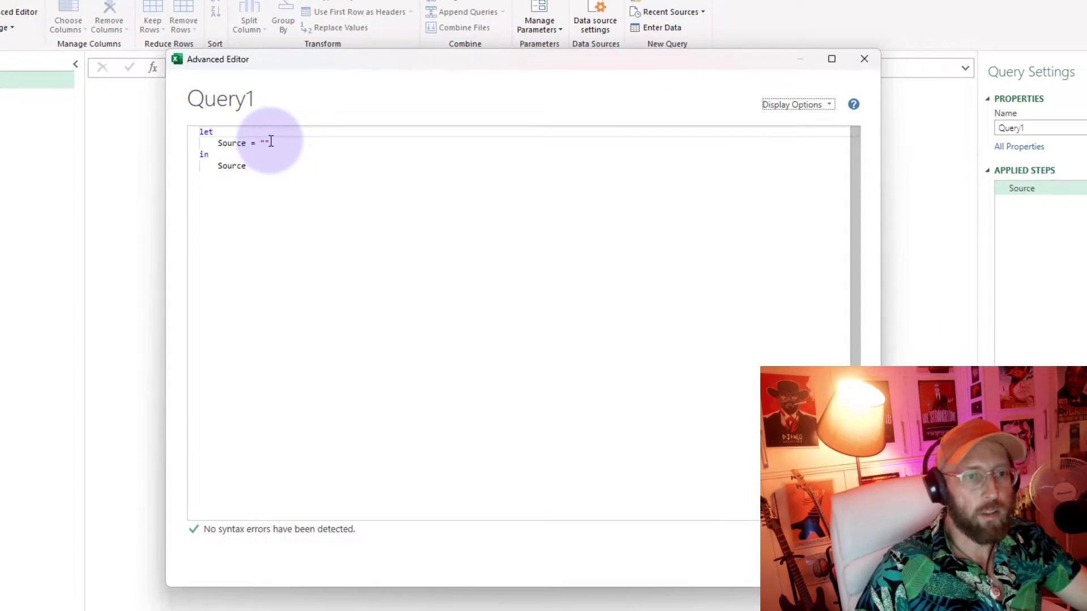
pyautogui.click(264, 141)
pyautogui.hotkey('ctrl', 'v')
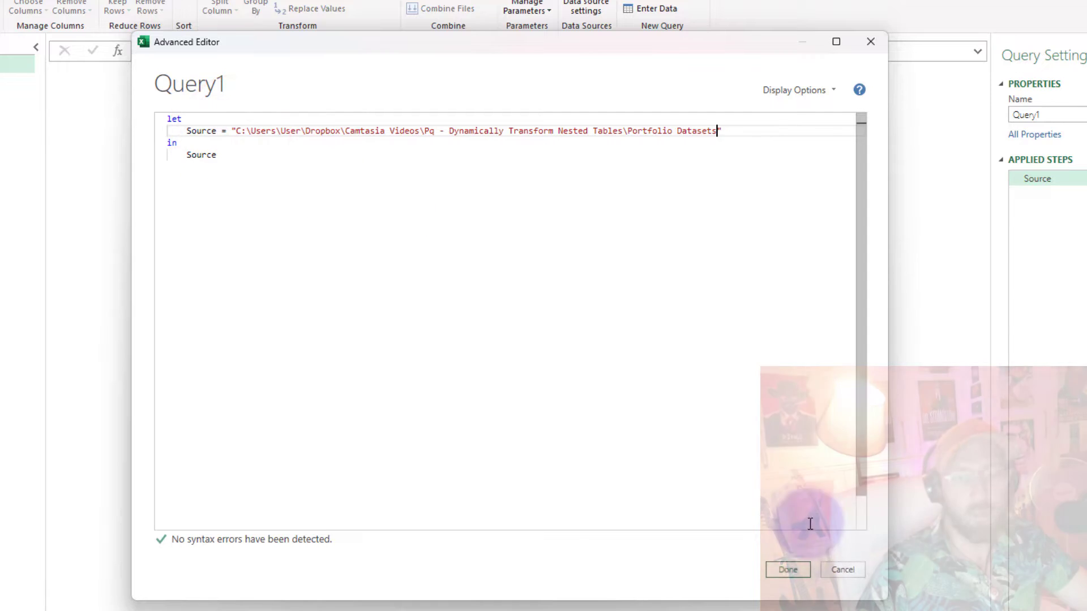
pyautogui.click(781, 571)
# Rename the query to FolderSource
pyautogui.doubleClick(934, 115)
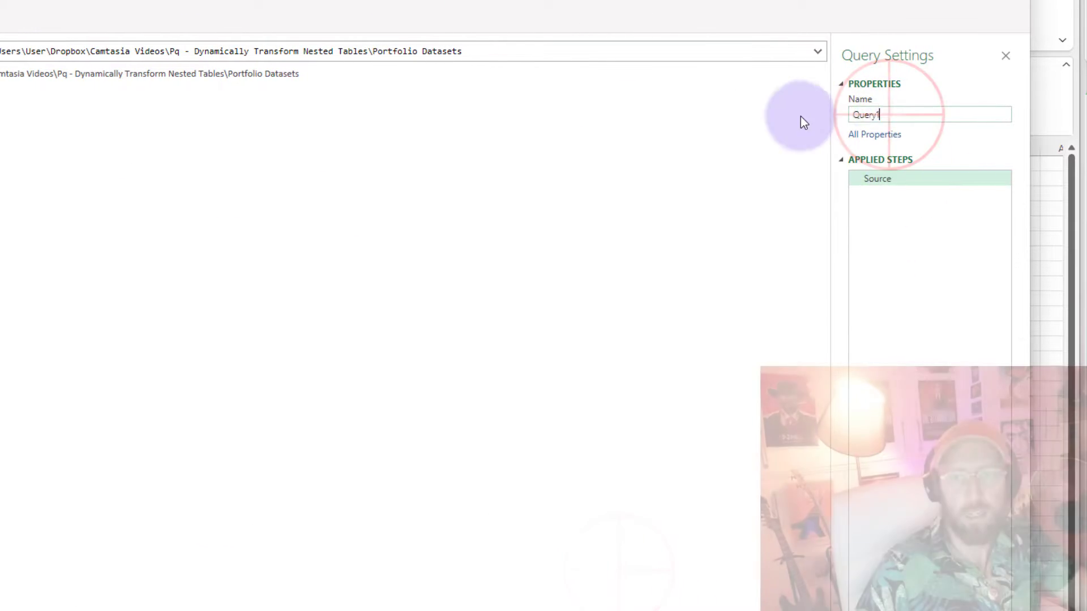
pyautogui.write('FolderSource')
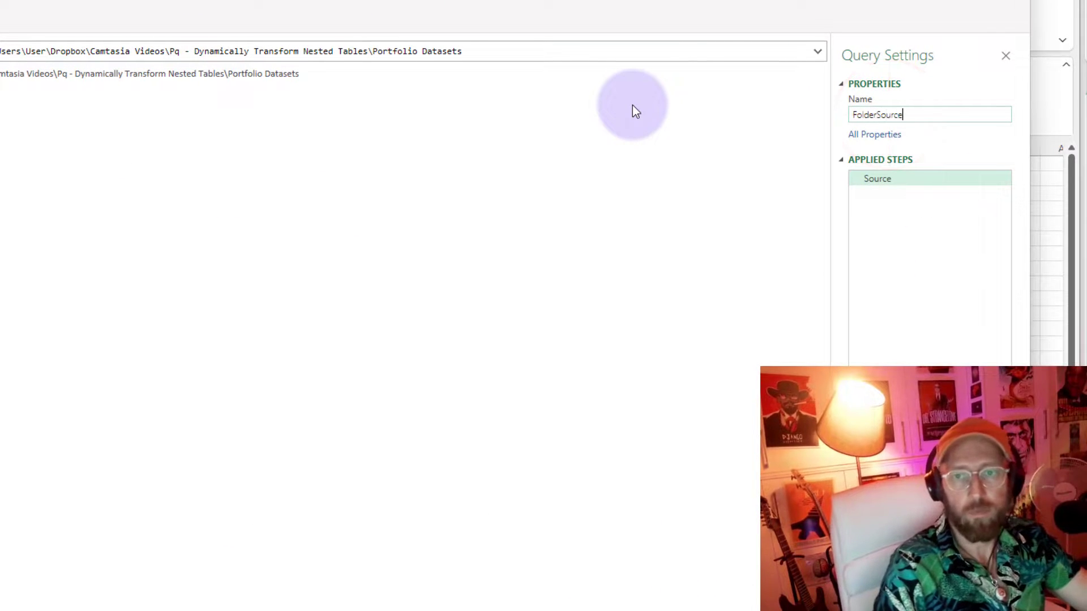
pyautogui.press('Return')
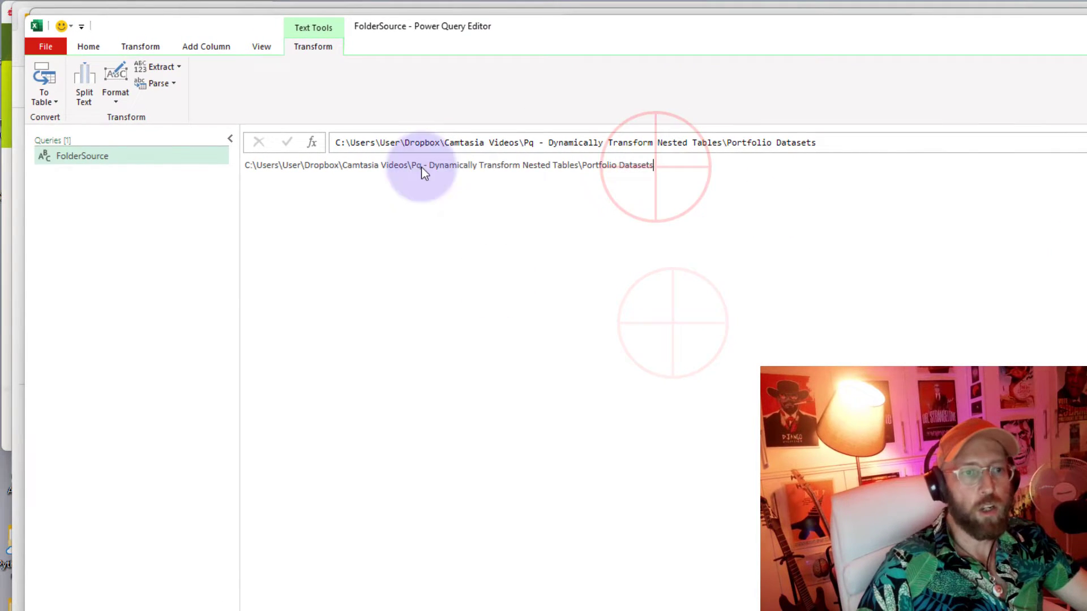
pyautogui.hotkey('ctrl', 'a')
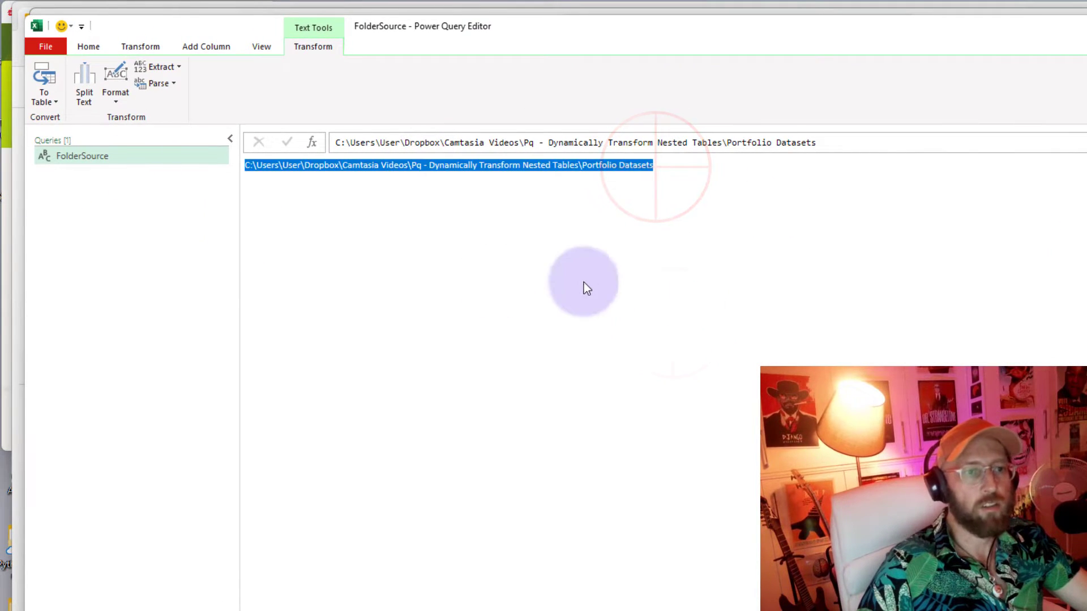
pyautogui.click(584, 282)
# Add a second blank query from the Queries pane and name it Solution
pyautogui.rightClick(103, 194)
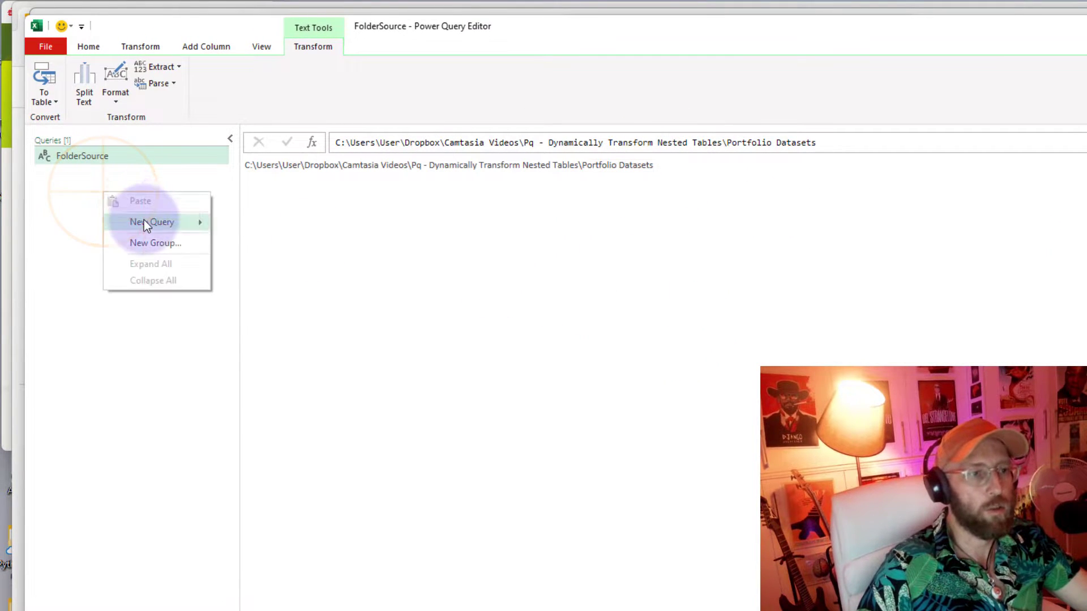
pyautogui.moveTo(152, 222)
pyautogui.moveTo(265, 289)
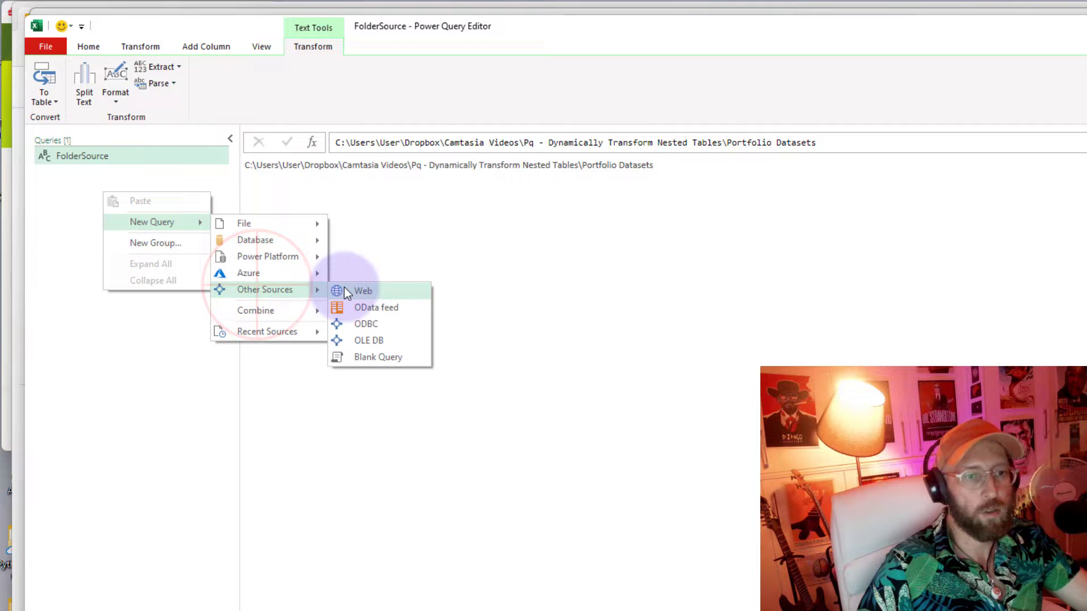
pyautogui.click(371, 356)
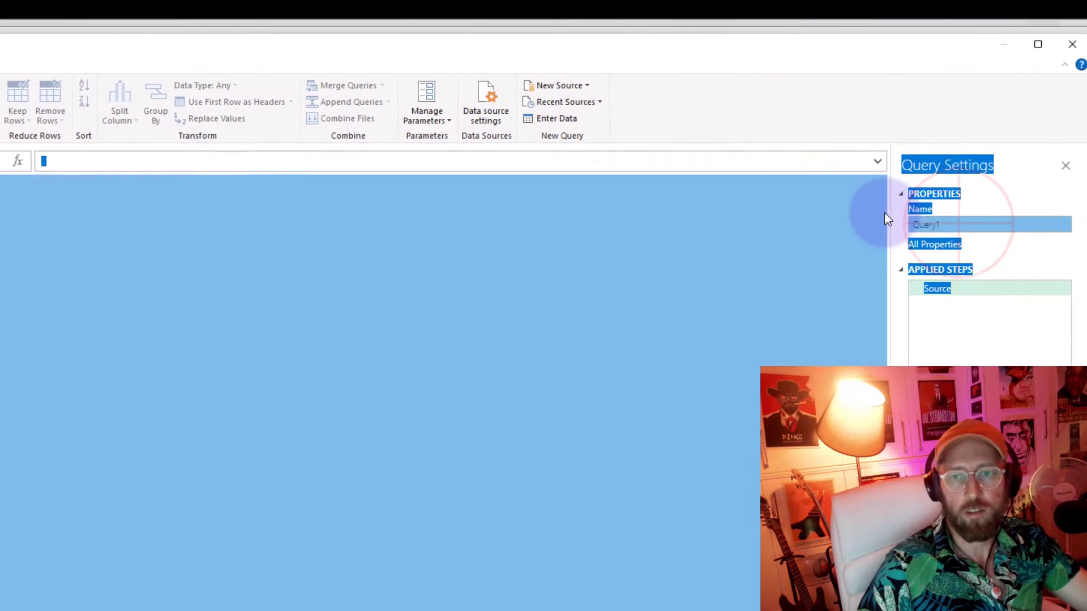
pyautogui.doubleClick(934, 226)
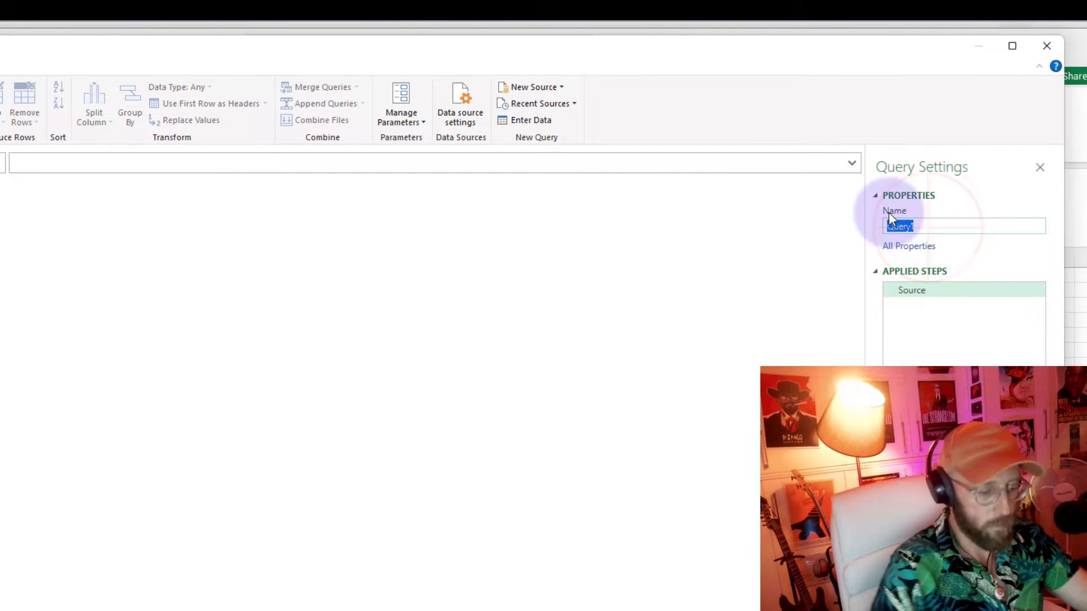
pyautogui.write('Solution')
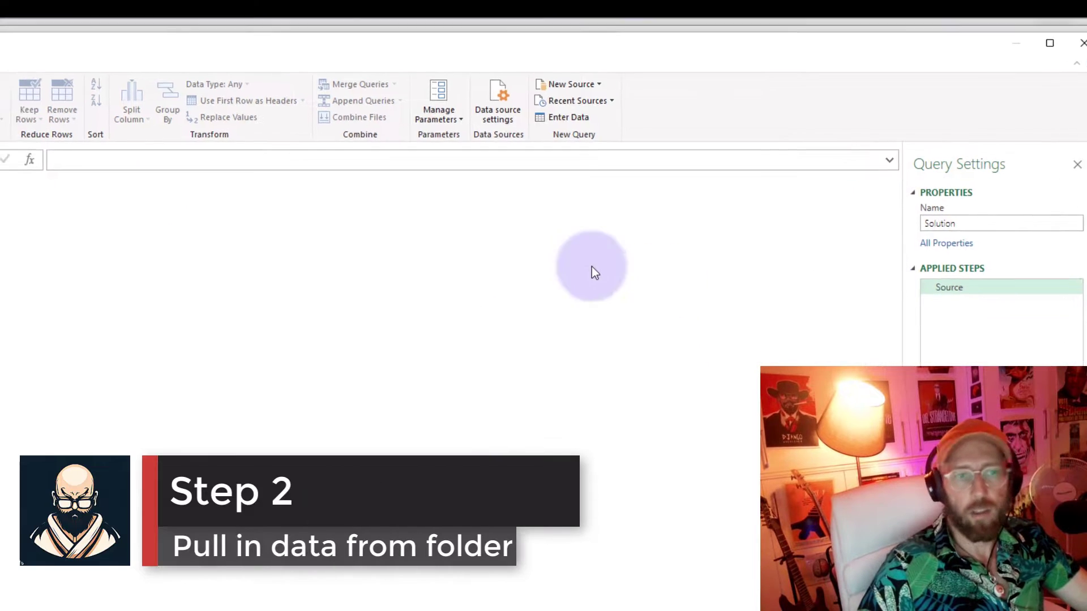
# Enter the formula = Folder.Files(FolderSource) to list the portfolio workbooks
pyautogui.click(67, 159)
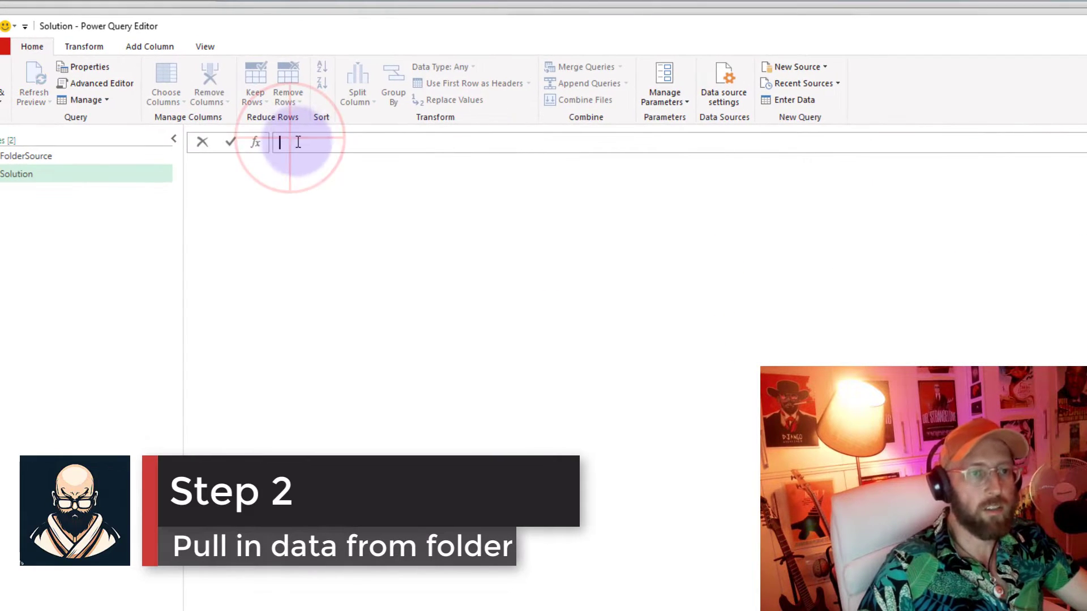
pyautogui.write('folder')
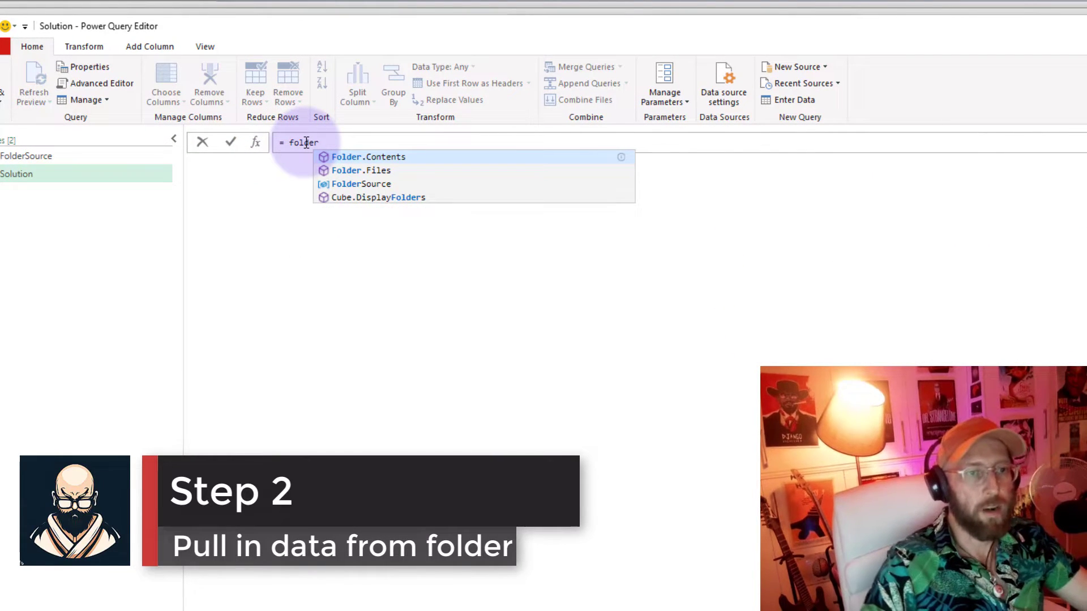
pyautogui.press('Down')
pyautogui.press('Tab')
pyautogui.write('(')
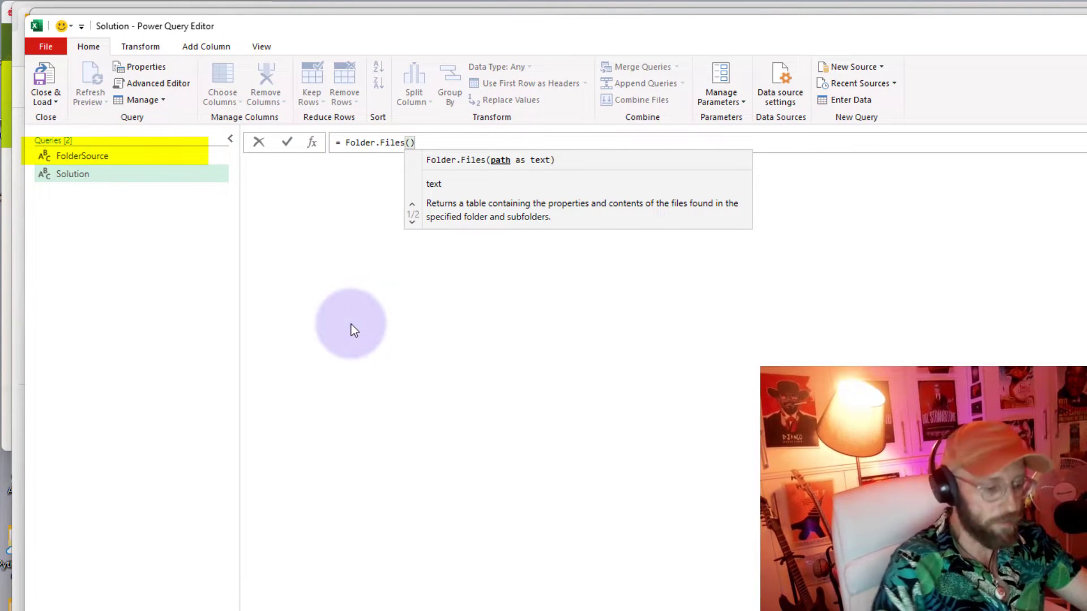
pyautogui.write('Folder')
pyautogui.press('Down')
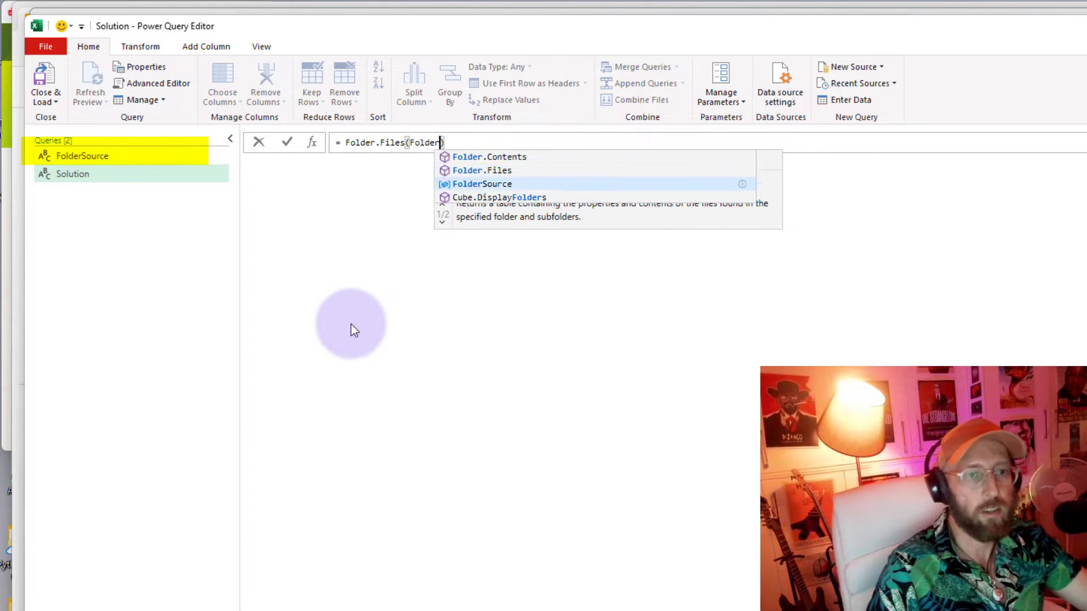
pyautogui.press('Tab')
pyautogui.press('Return')
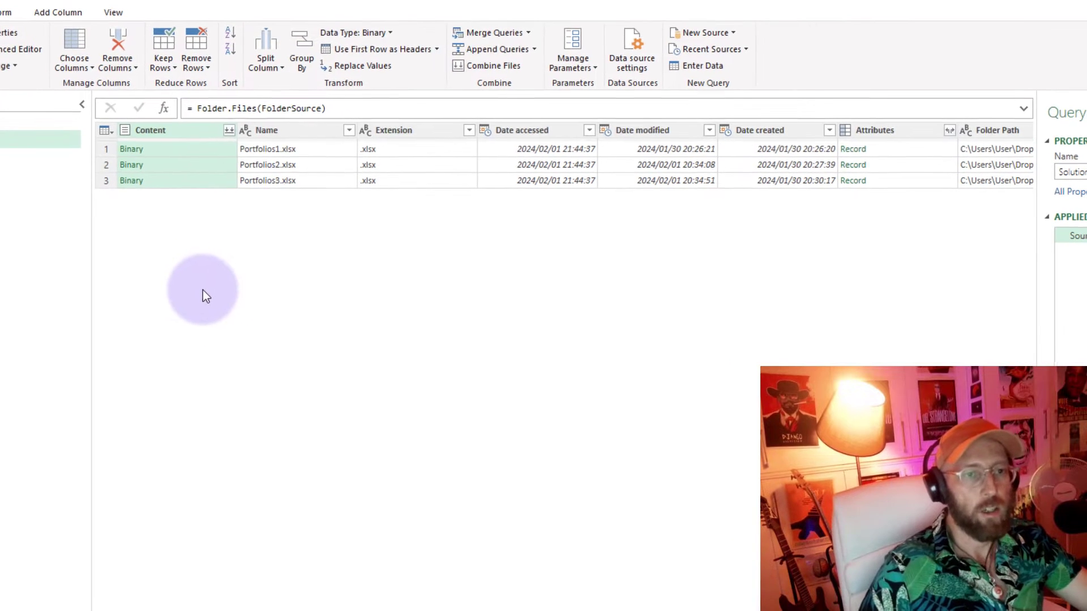
# Add a custom step = Source[[Content],[Name]] keeping only the Content and Name columns
pyautogui.click(322, 148)
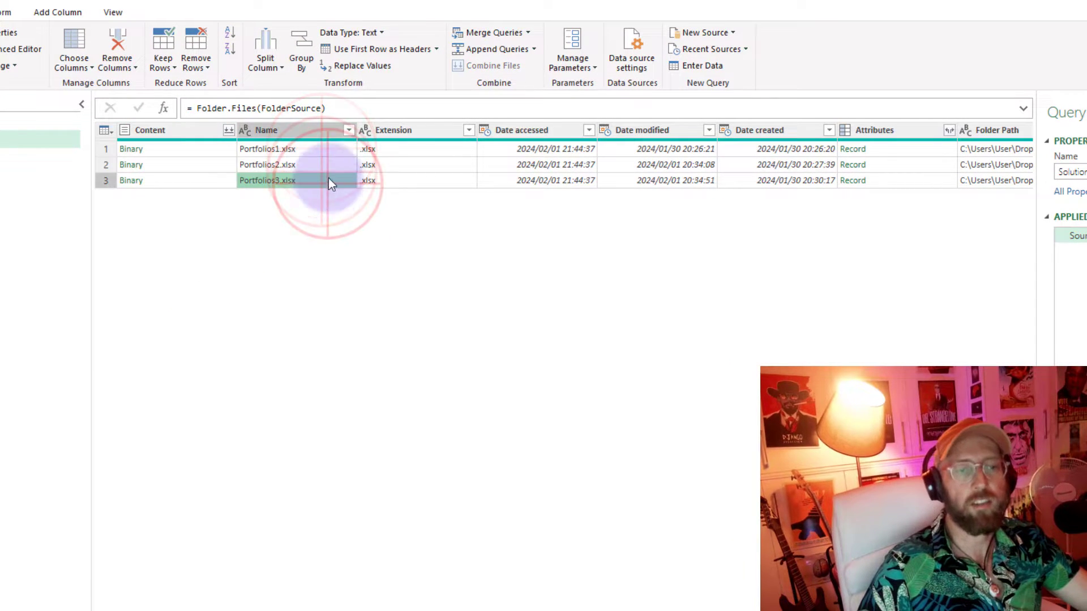
pyautogui.click(326, 164)
pyautogui.click(325, 179)
pyautogui.click(327, 162)
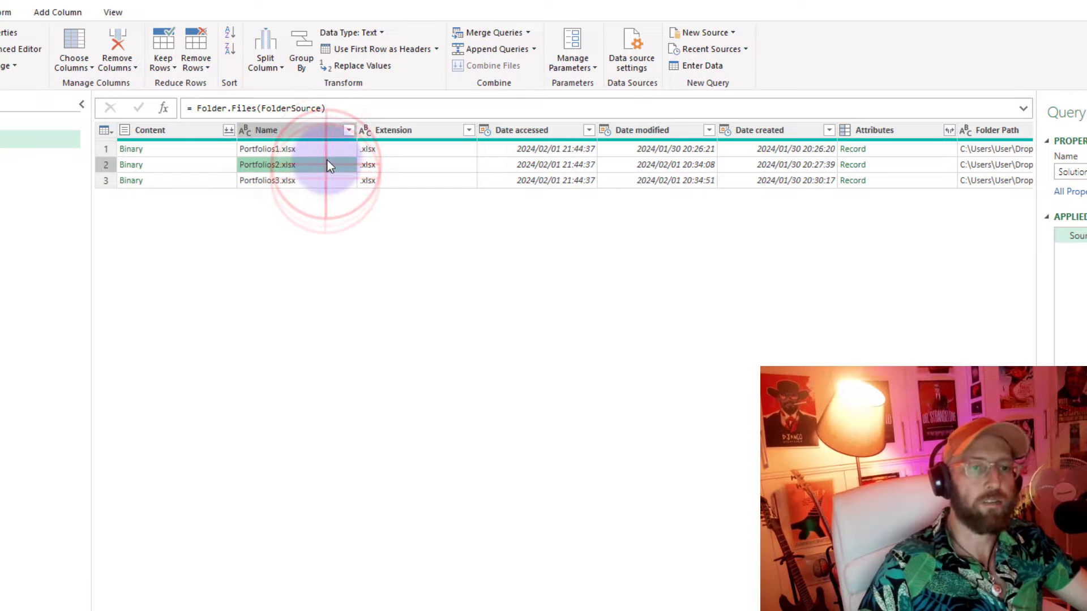
pyautogui.click(324, 149)
pyautogui.click(323, 165)
pyautogui.click(324, 181)
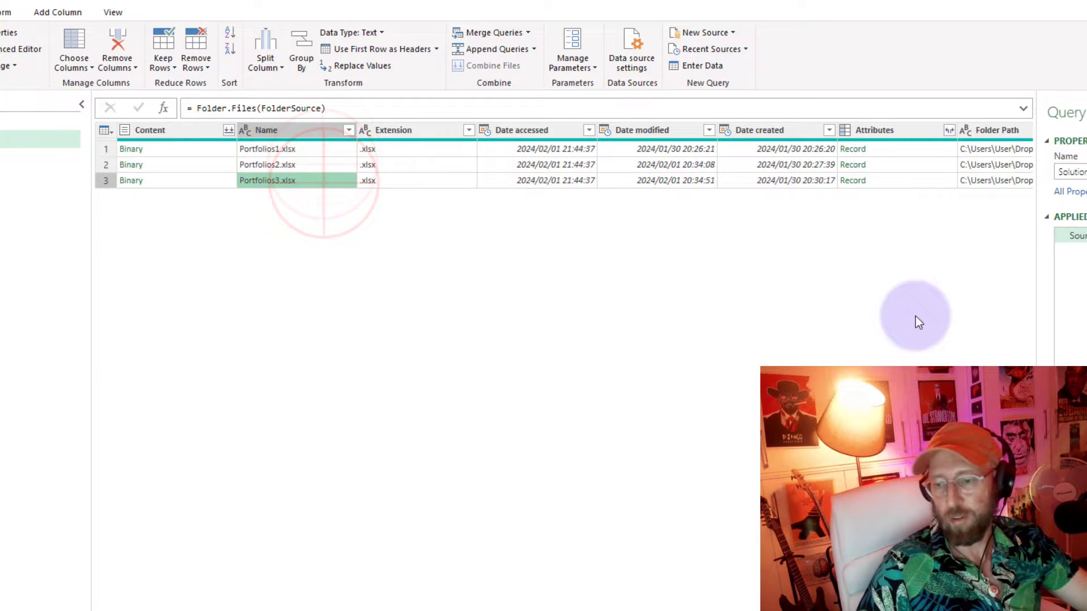
pyautogui.click(163, 108)
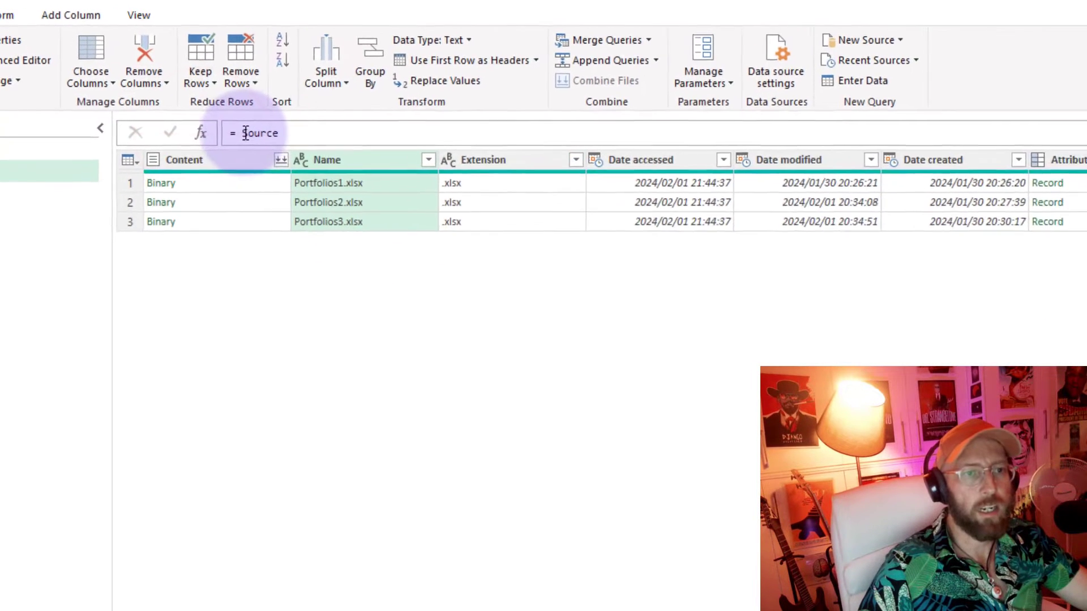
pyautogui.click(283, 133)
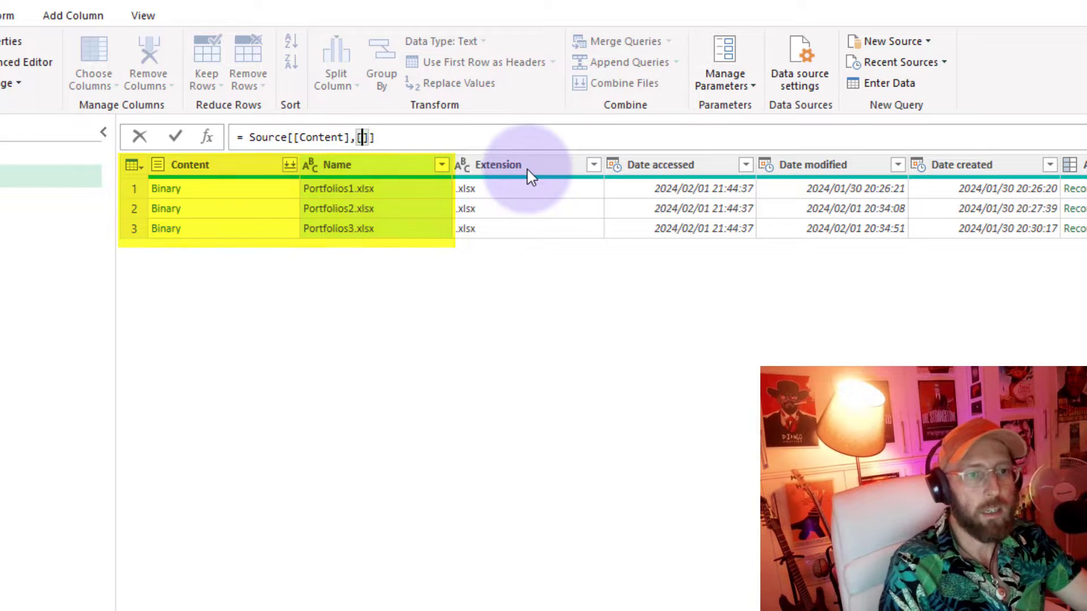
pyautogui.press('Return')
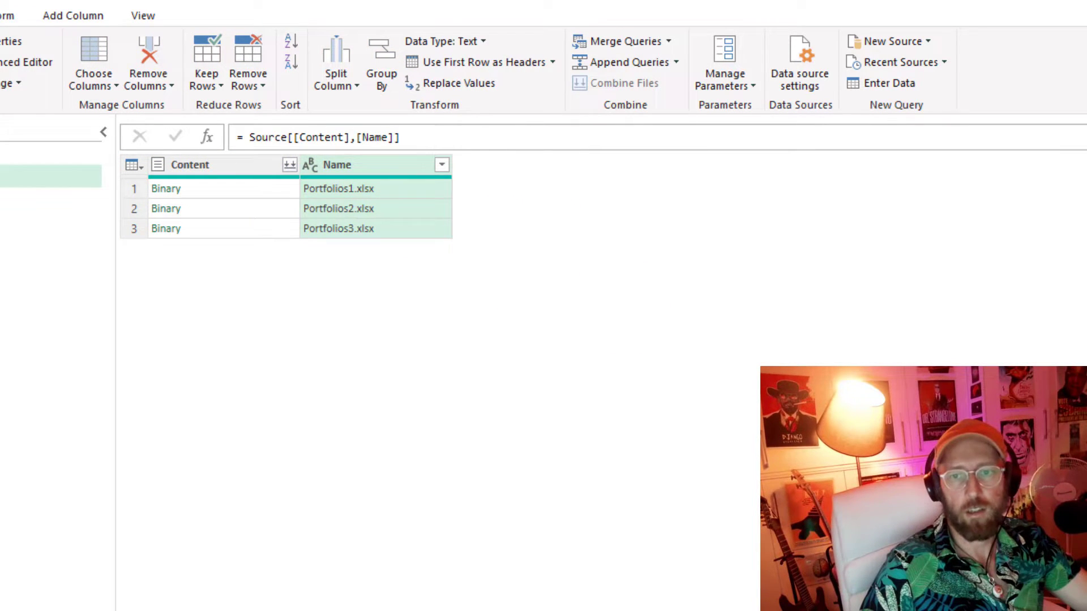
# Rename the new step to SelectColumns
pyautogui.doubleClick(1000, 224)
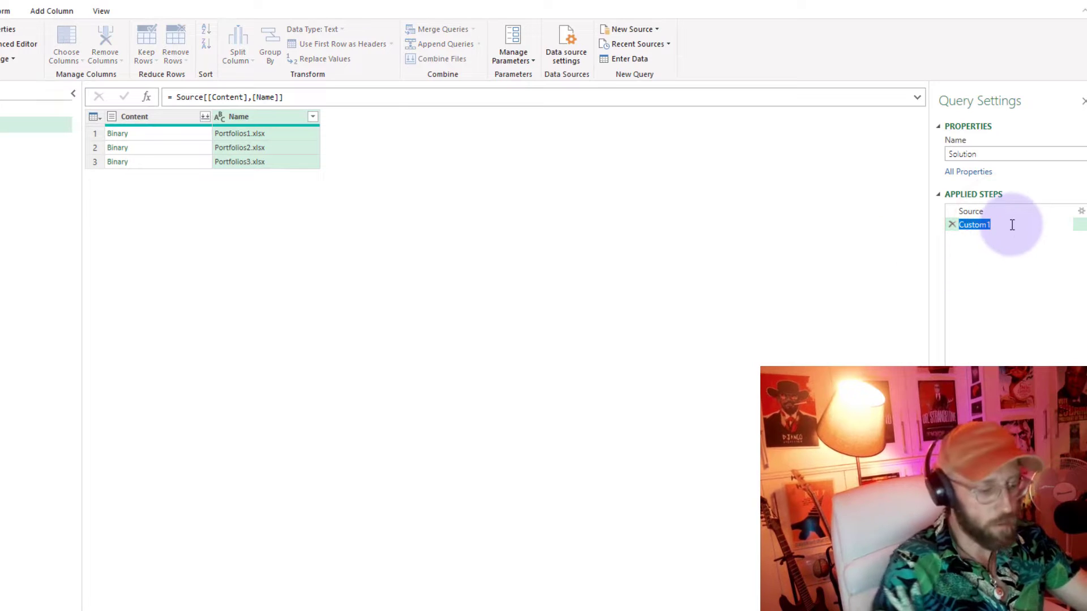
pyautogui.write('SelectColumns')
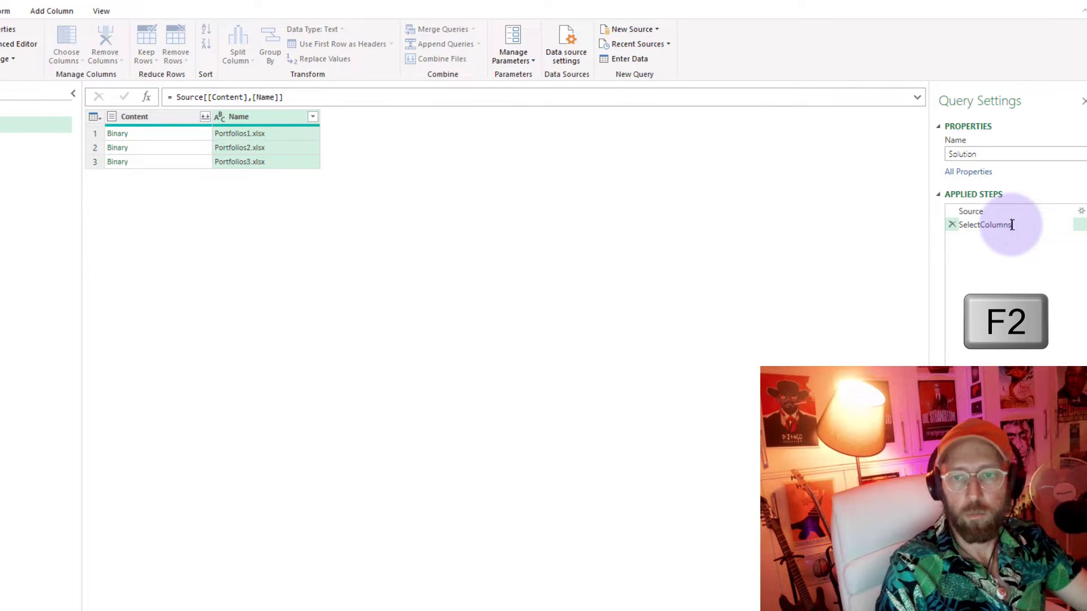
pyautogui.press('Return')
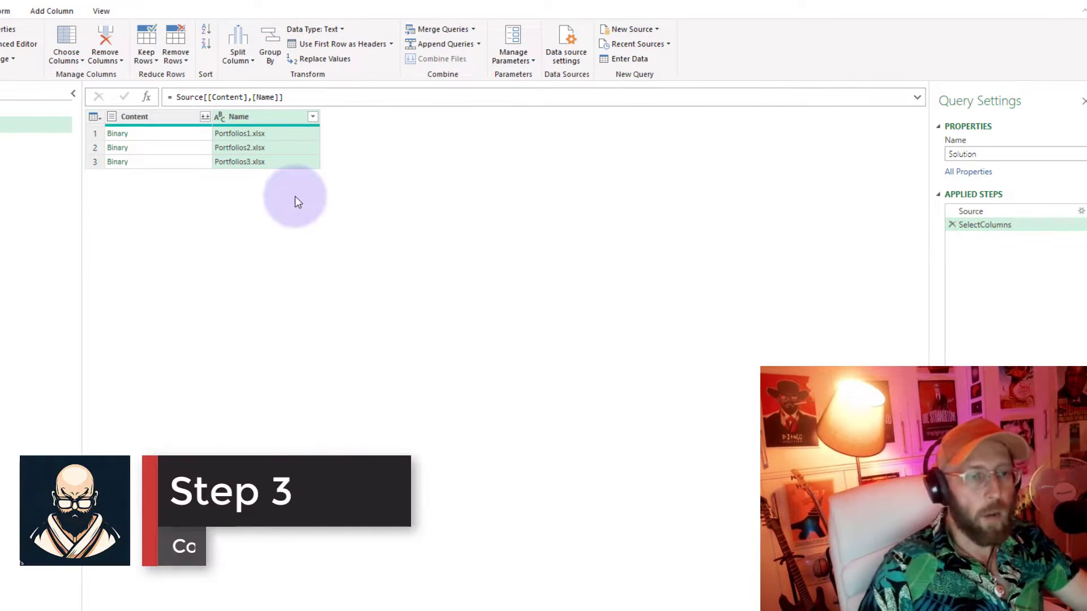
# Inspect the Binary Content cells of the three portfolio files
pyautogui.click(170, 134)
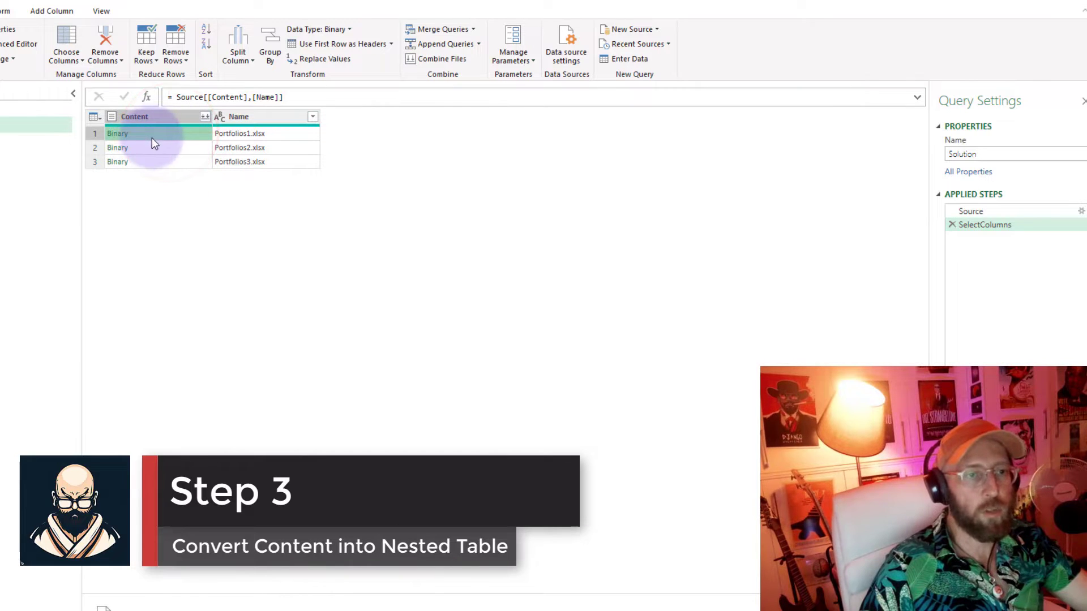
pyautogui.click(161, 161)
pyautogui.click(163, 149)
pyautogui.click(165, 133)
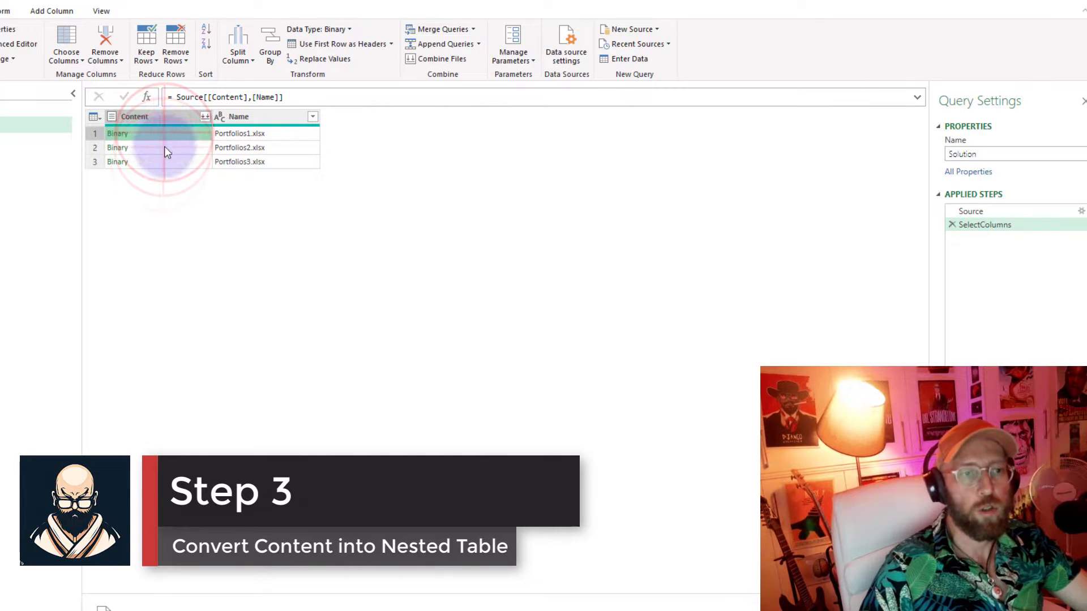
pyautogui.click(164, 147)
pyautogui.click(164, 164)
pyautogui.click(166, 147)
pyautogui.click(167, 137)
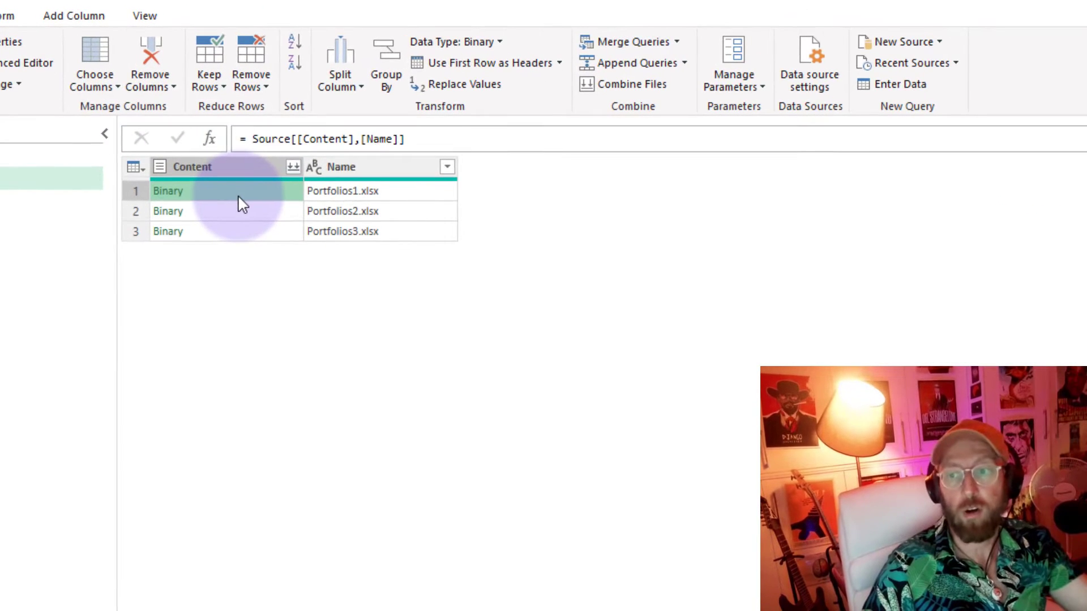
# Add a step = Table.TransformColumns(SelectColumns, {"Content", each Excel.Workbook(_)})
pyautogui.click(214, 140)
pyautogui.click(245, 138)
pyautogui.write('table')
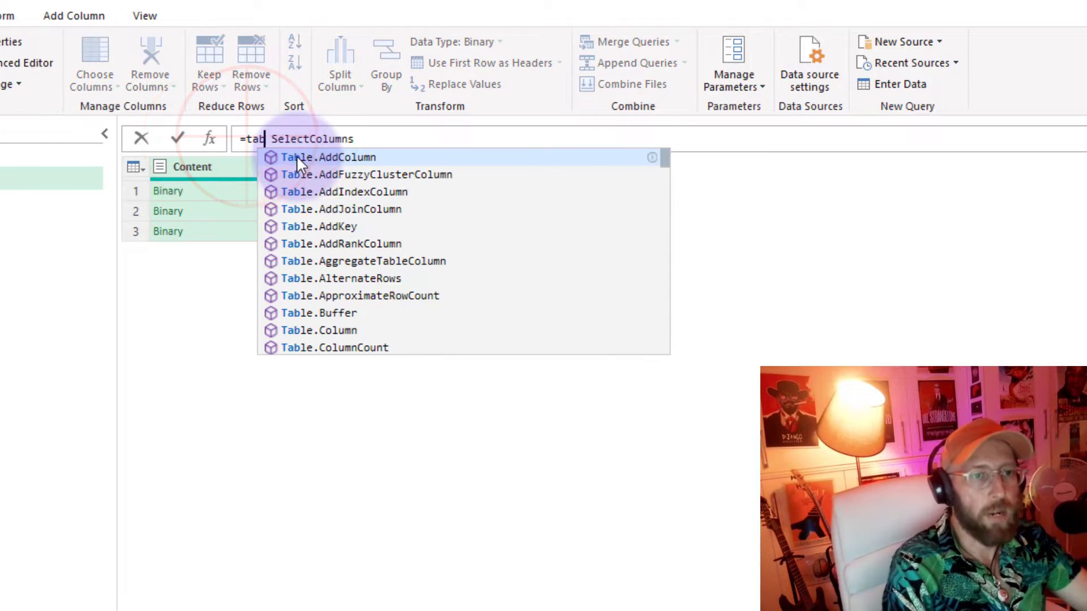
pyautogui.write('.tra')
pyautogui.press('Down')
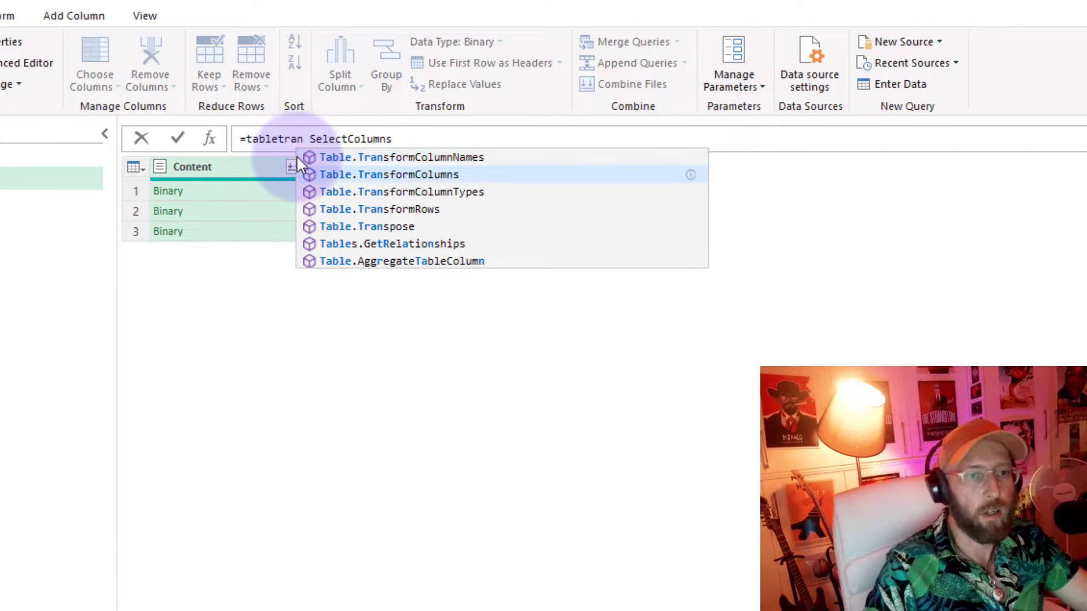
pyautogui.press('Tab')
pyautogui.write('(')
pyautogui.press('Delete')
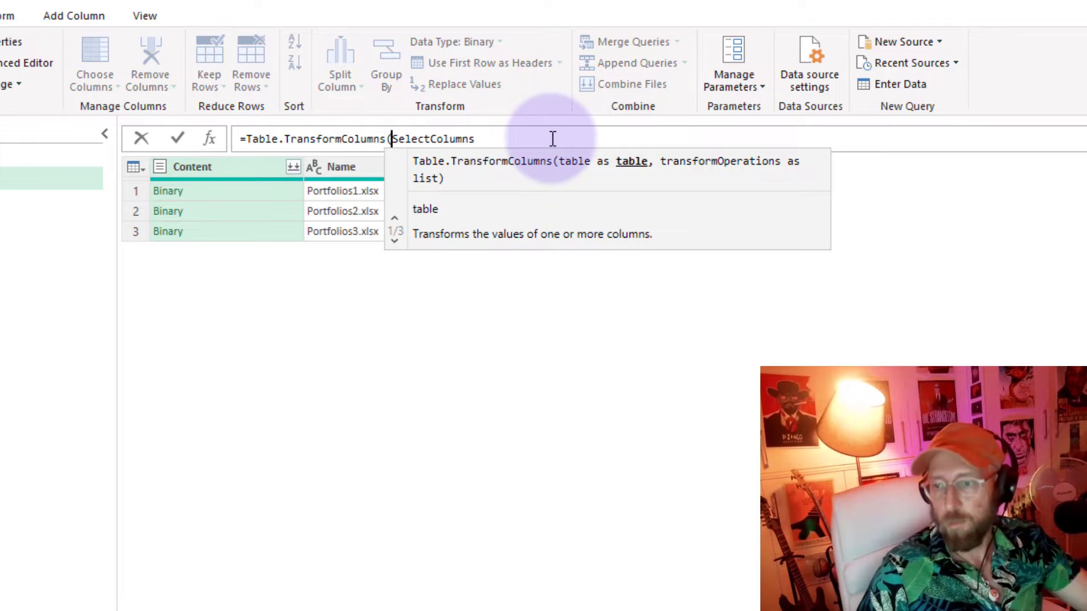
pyautogui.write(', ""')
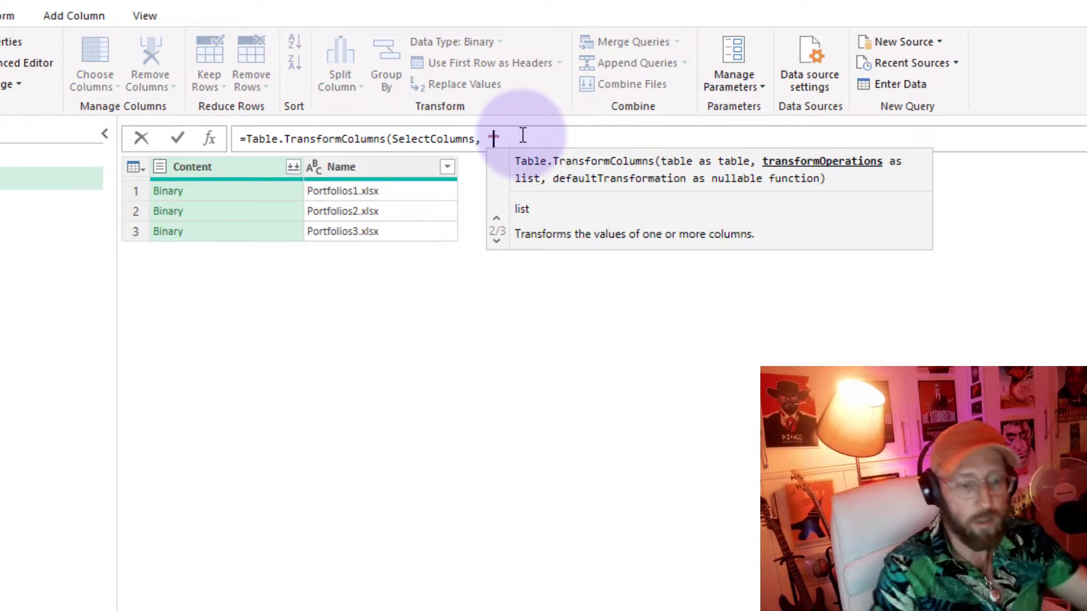
pyautogui.press('BackSpace')
pyautogui.write('{')
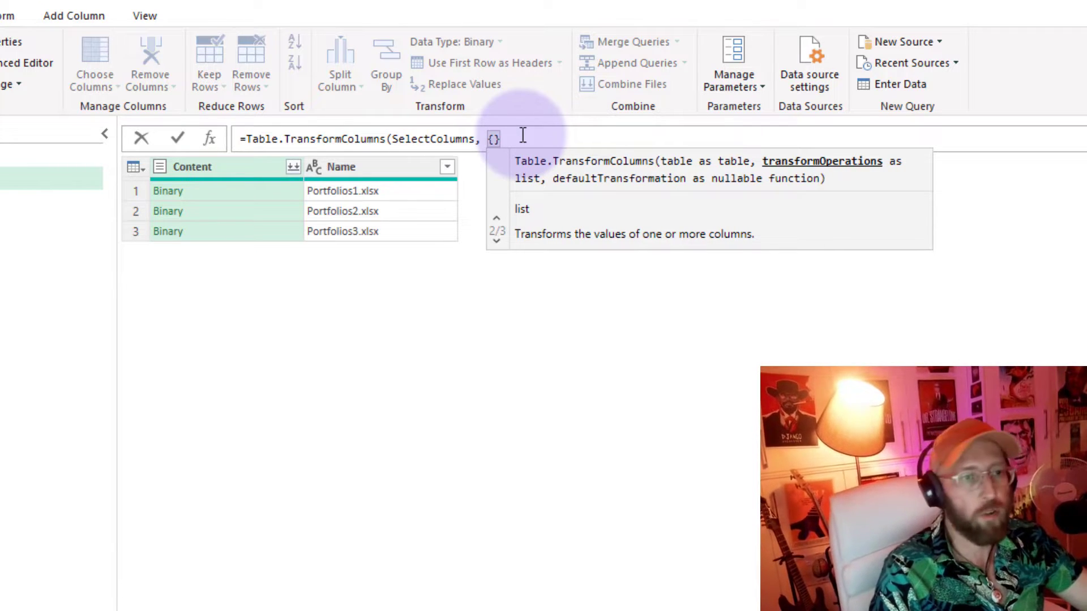
pyautogui.write('"Content')
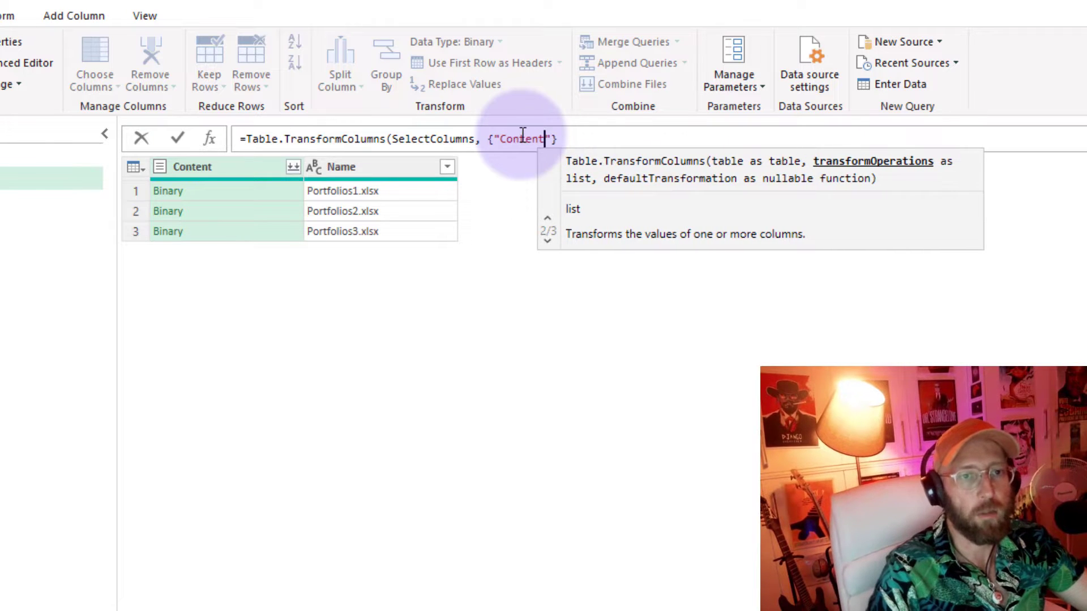
pyautogui.write('", each ')
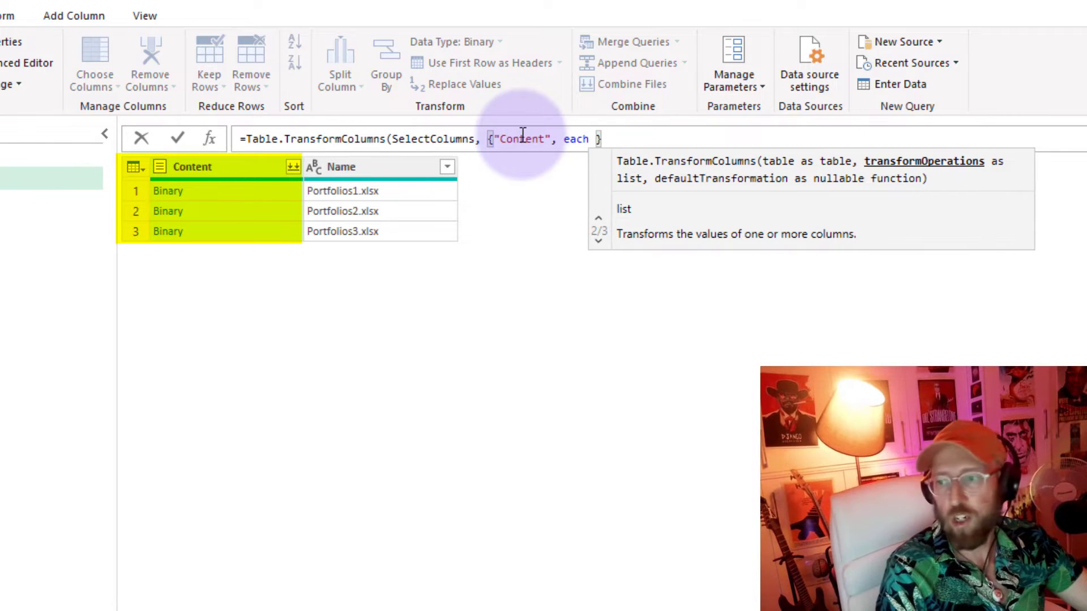
pyautogui.write('excel')
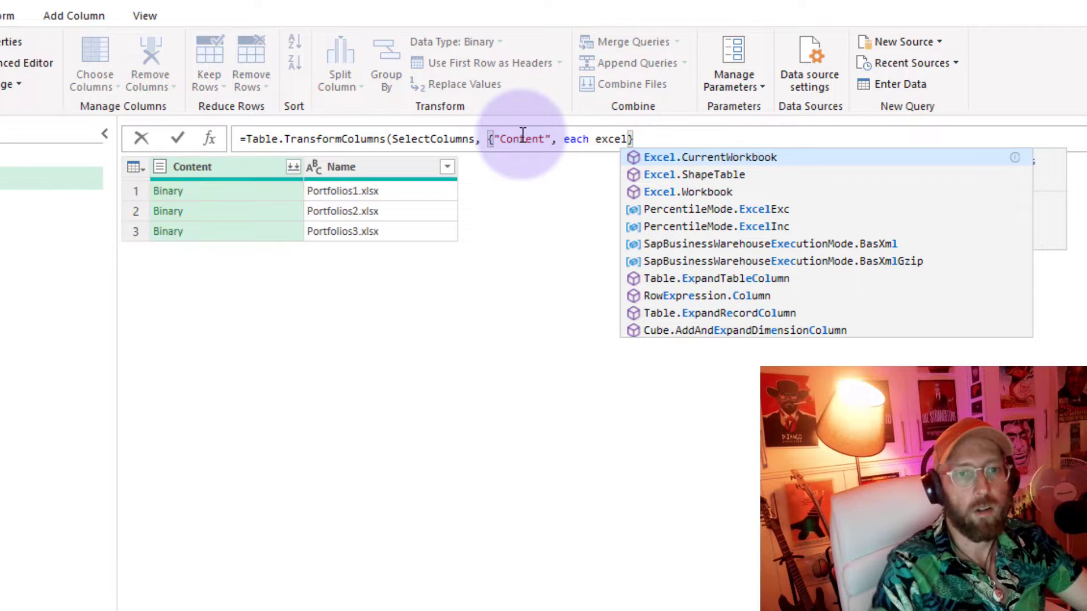
pyautogui.press('Down')
pyautogui.press('Down')
pyautogui.press('Tab')
pyautogui.press('Return')
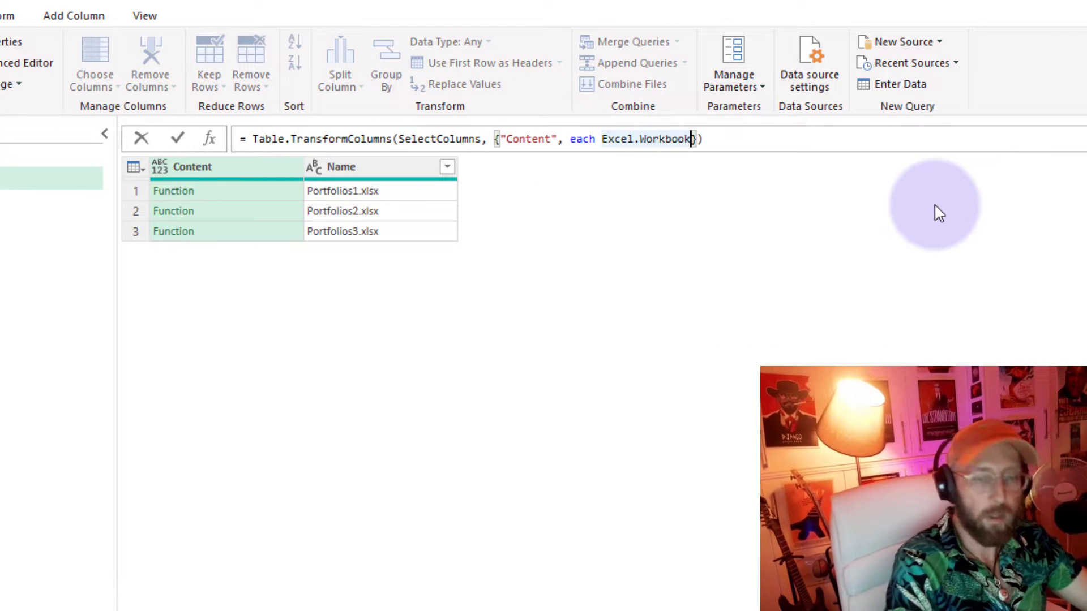
pyautogui.write('(_')
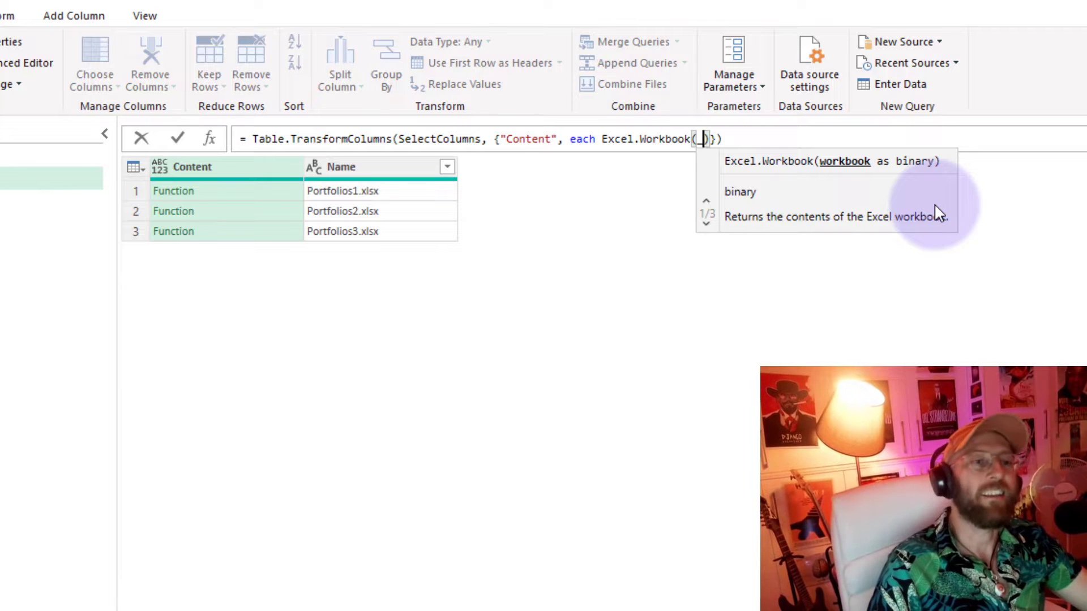
pyautogui.press('Right')
pyautogui.press('Return')
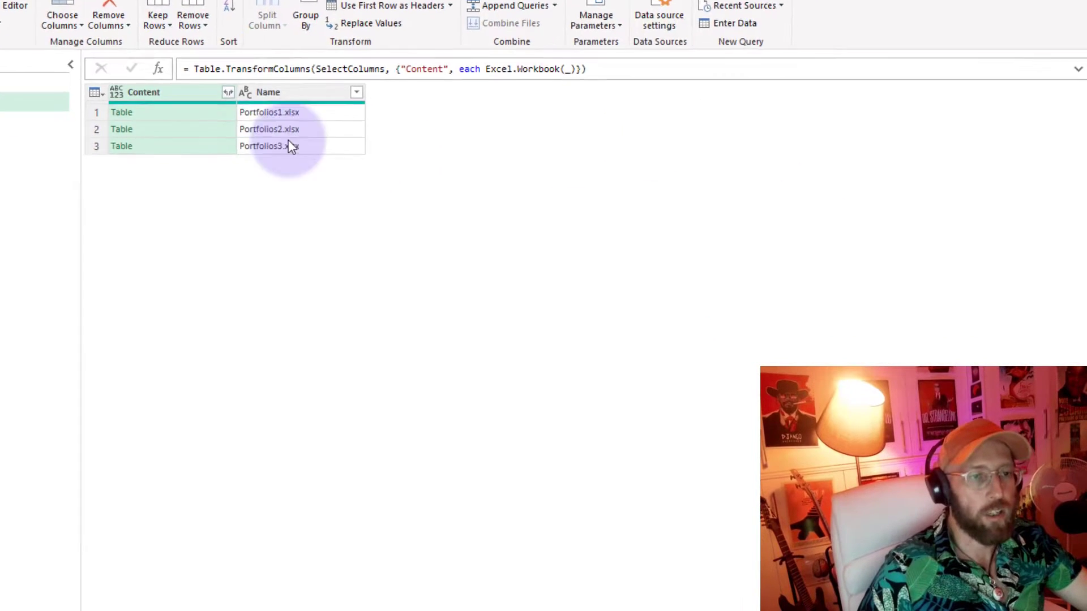
# Enlarge the preview pane and compare each workbook's nested sheet table
pyautogui.click(185, 114)
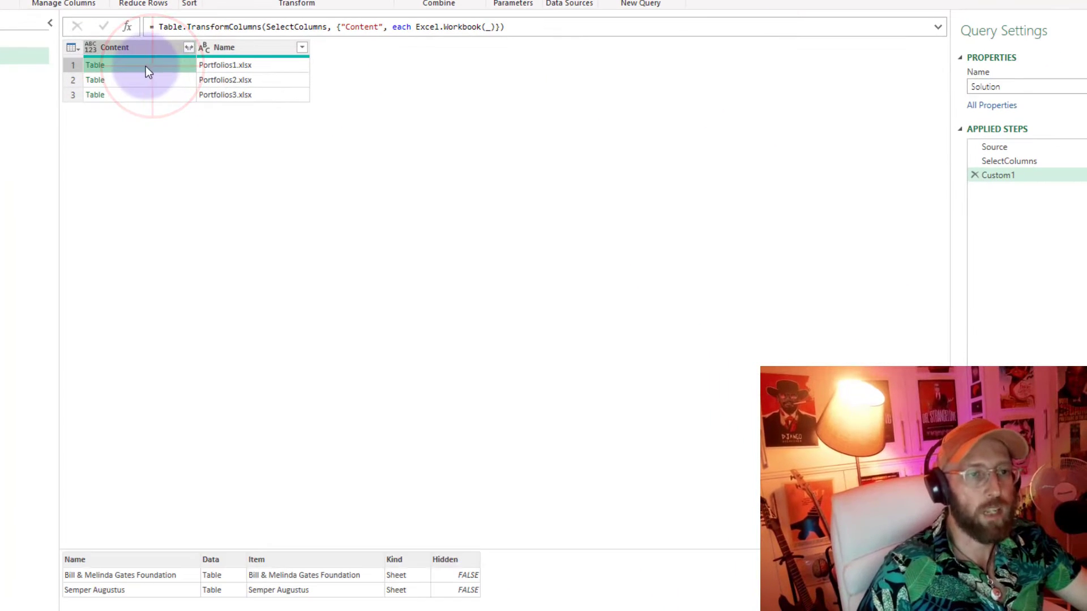
pyautogui.click(153, 94)
pyautogui.click(143, 71)
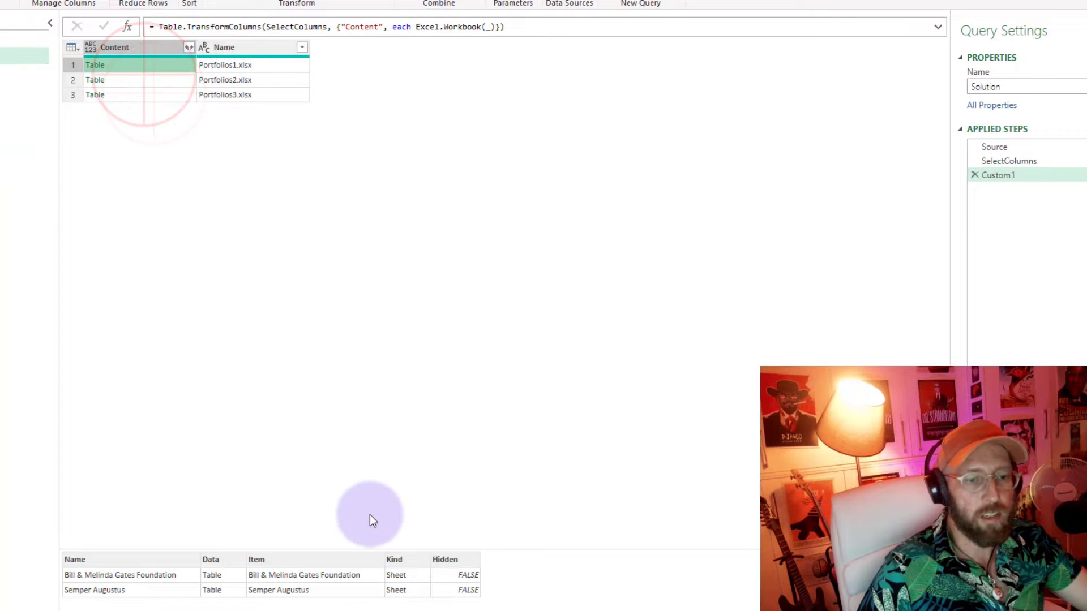
pyautogui.moveTo(381, 549); pyautogui.dragTo(325, 366)
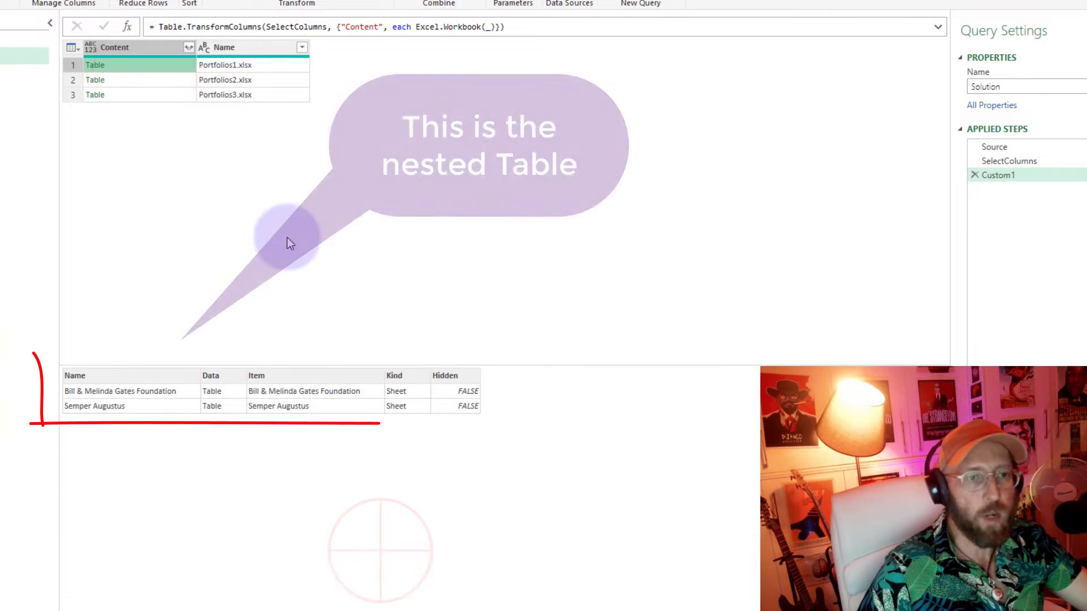
pyautogui.click(155, 82)
pyautogui.click(160, 97)
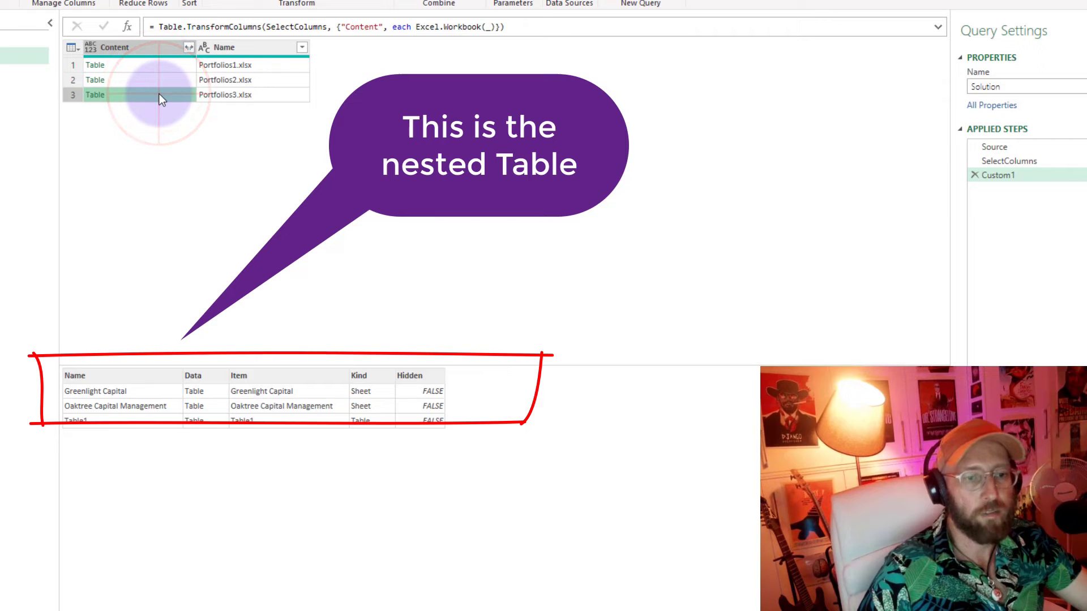
pyautogui.click(154, 64)
pyautogui.click(157, 82)
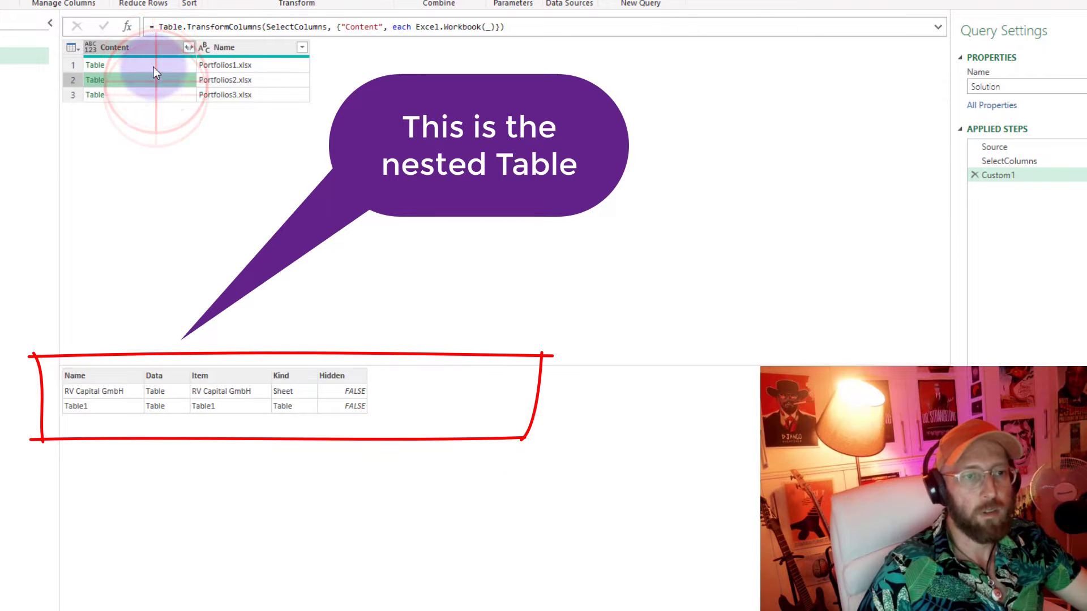
pyautogui.click(154, 65)
pyautogui.click(155, 80)
pyautogui.click(158, 96)
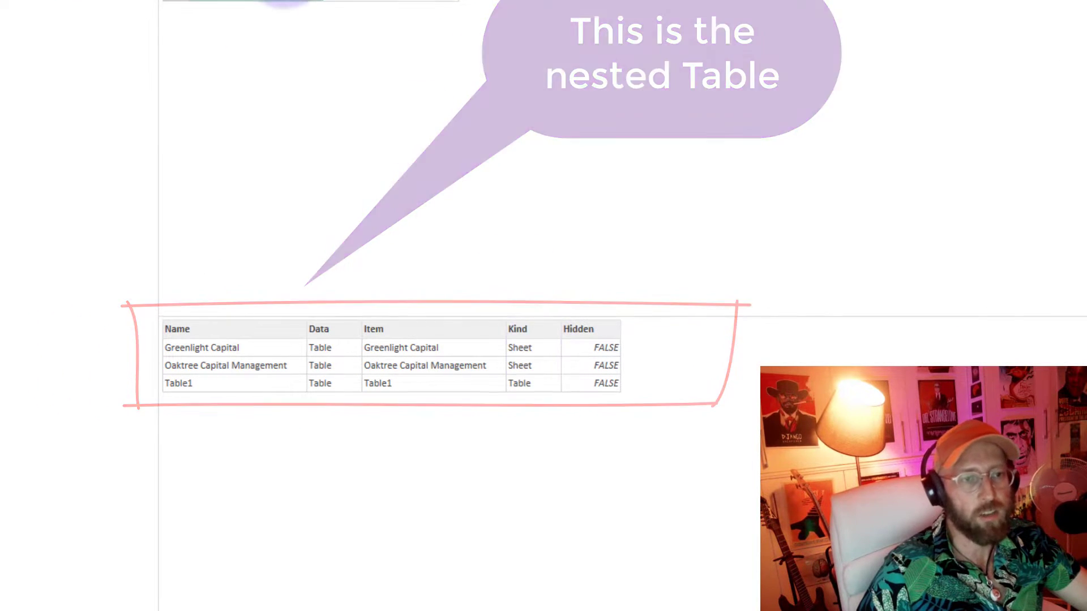
pyautogui.click(226, 61)
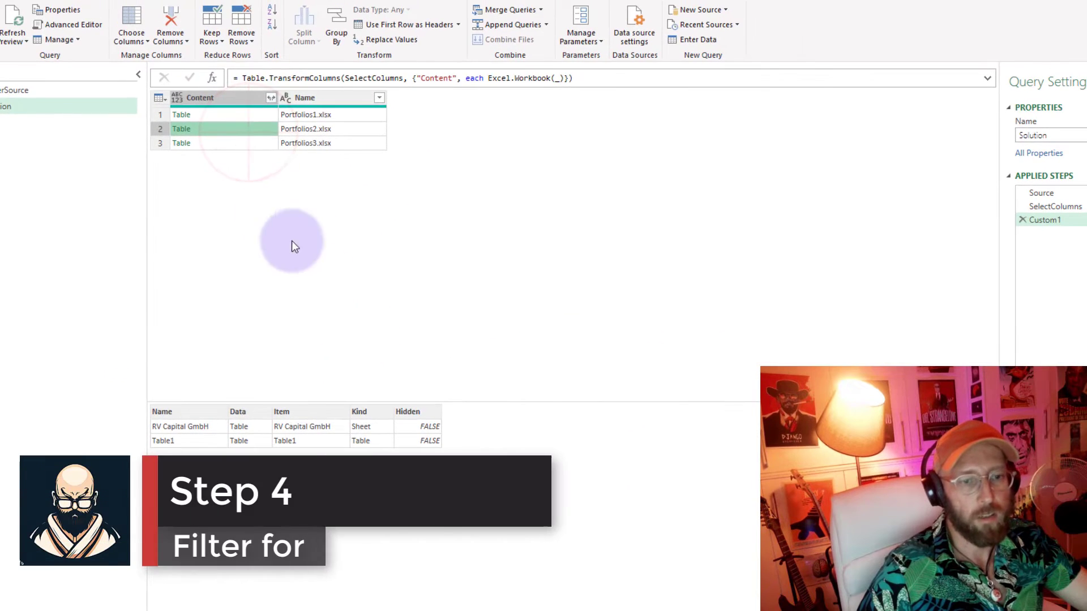
pyautogui.click(222, 114)
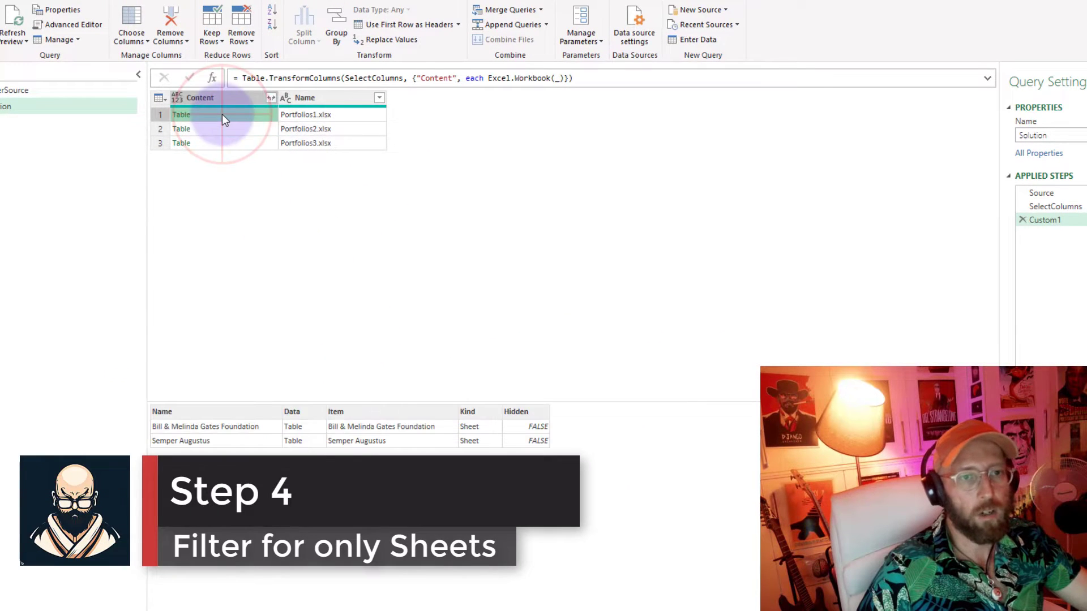
# Wrap Excel.Workbook(_) in Table.SelectRows keeping only rows where [Kind] = "Sheet"
pyautogui.click(987, 78)
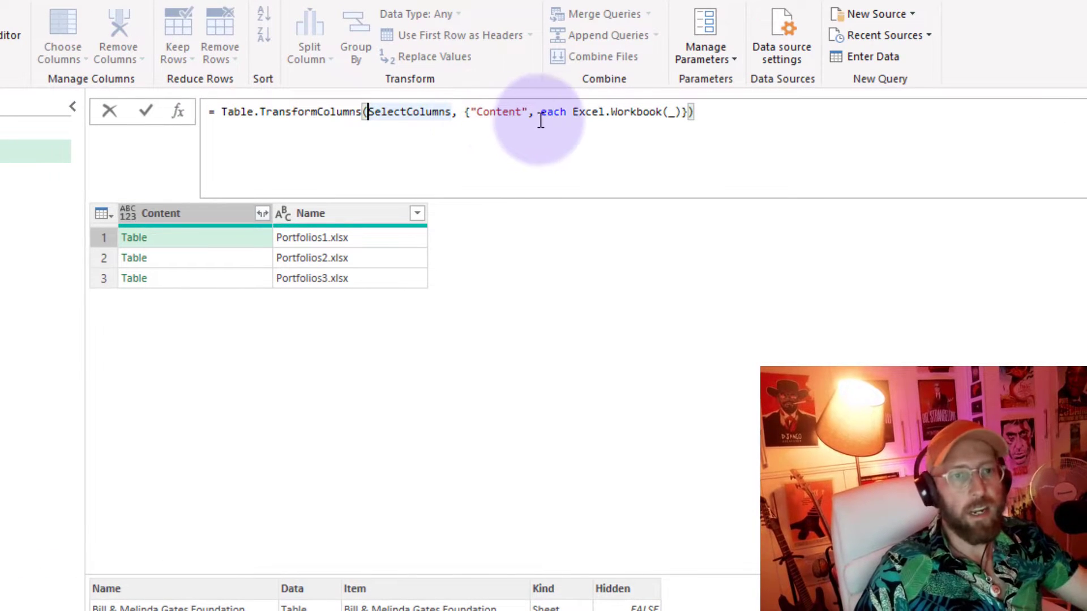
pyautogui.click(572, 112)
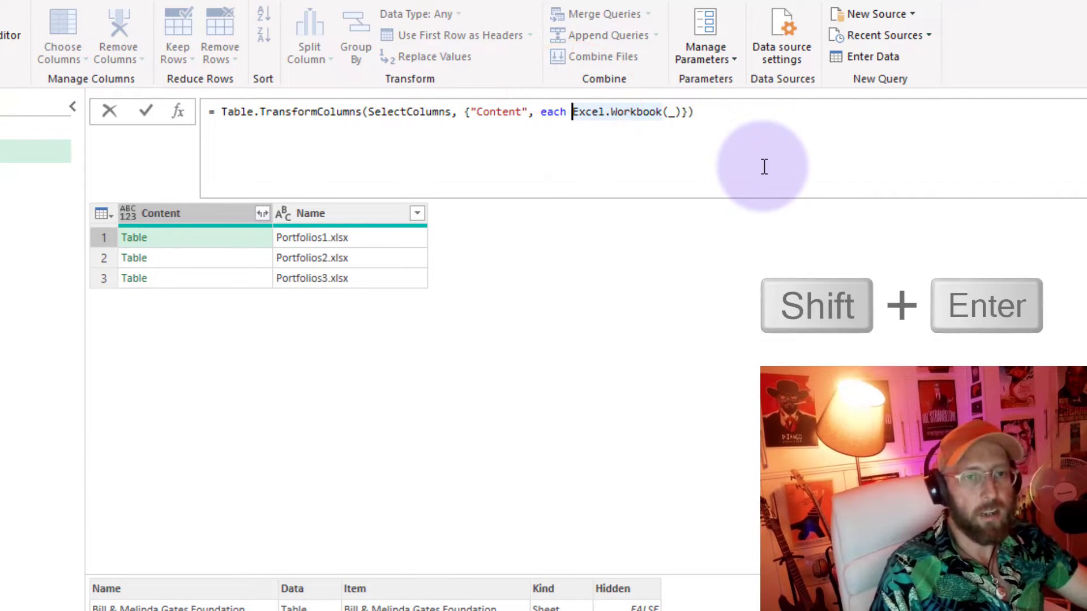
pyautogui.hotkey('shift', 'Return')
pyautogui.write('tablesel')
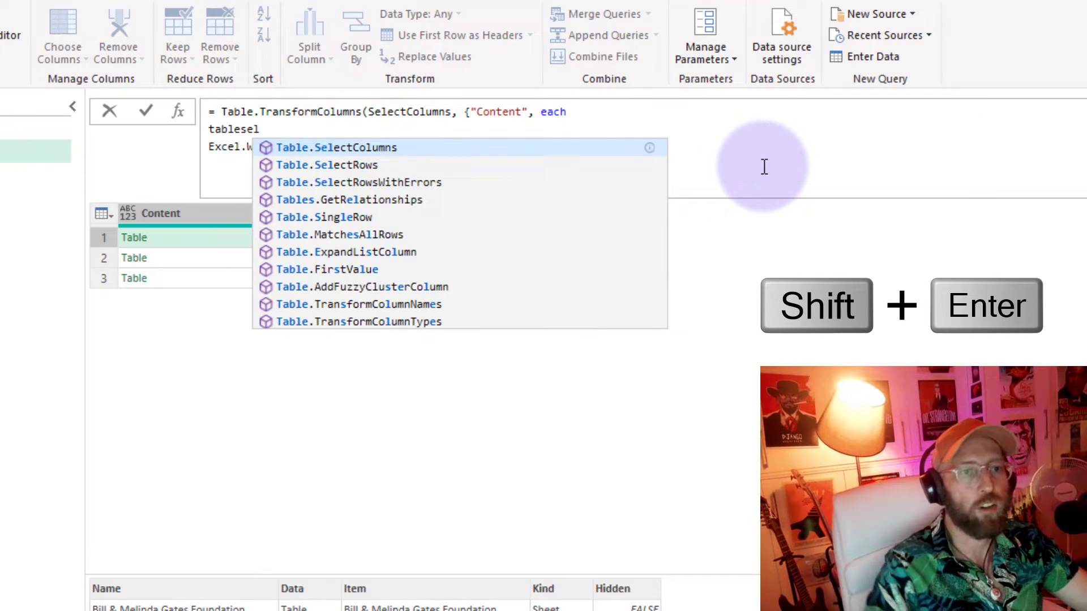
pyautogui.press('Down')
pyautogui.press('Tab')
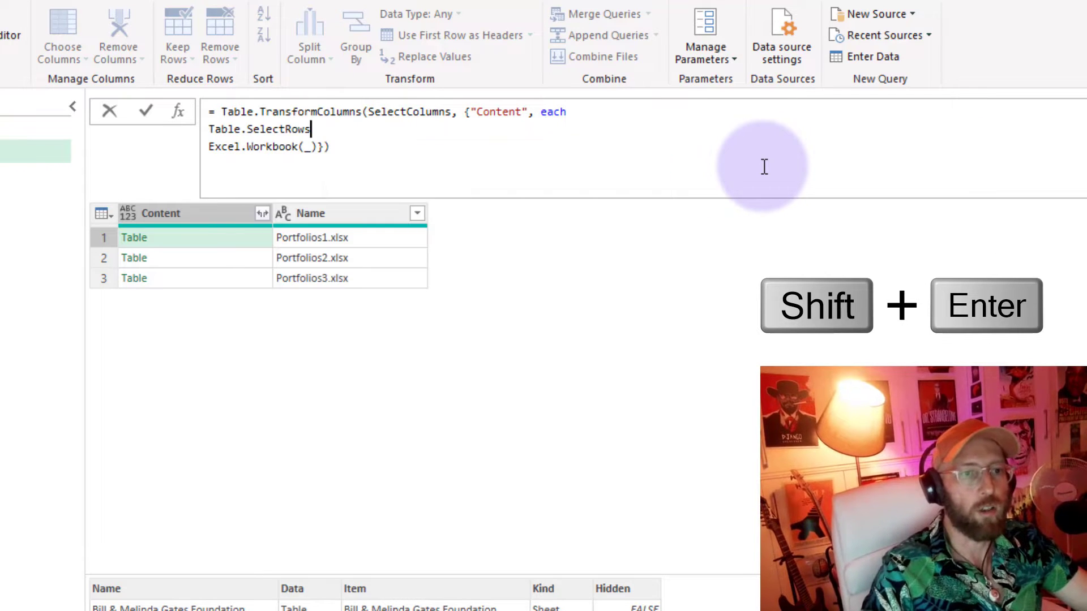
pyautogui.write('(Excel.Workbook(_)}')
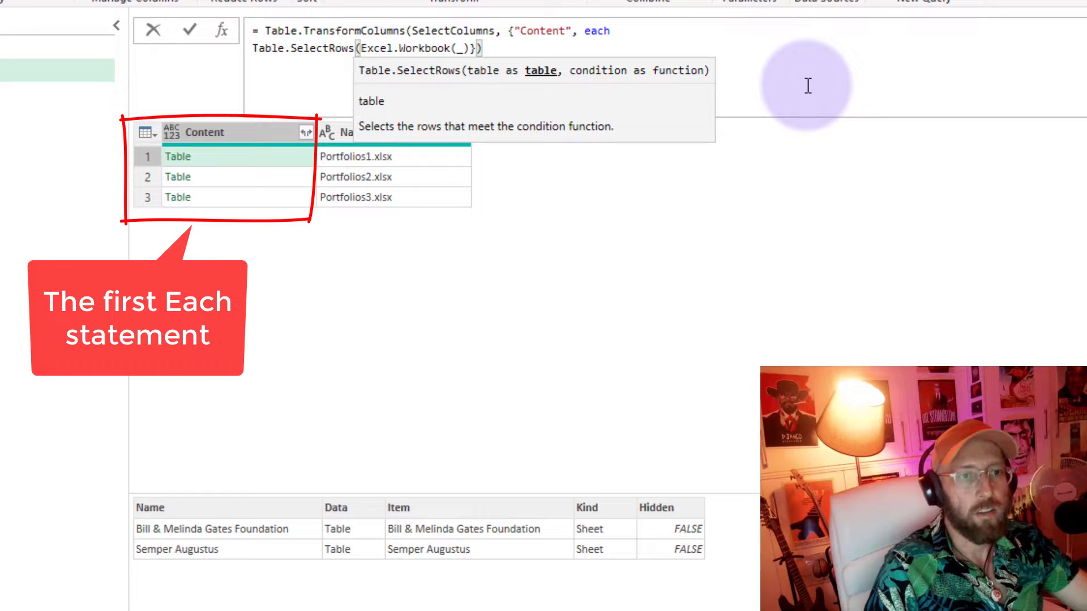
pyautogui.click(468, 49)
pyautogui.write(', ')
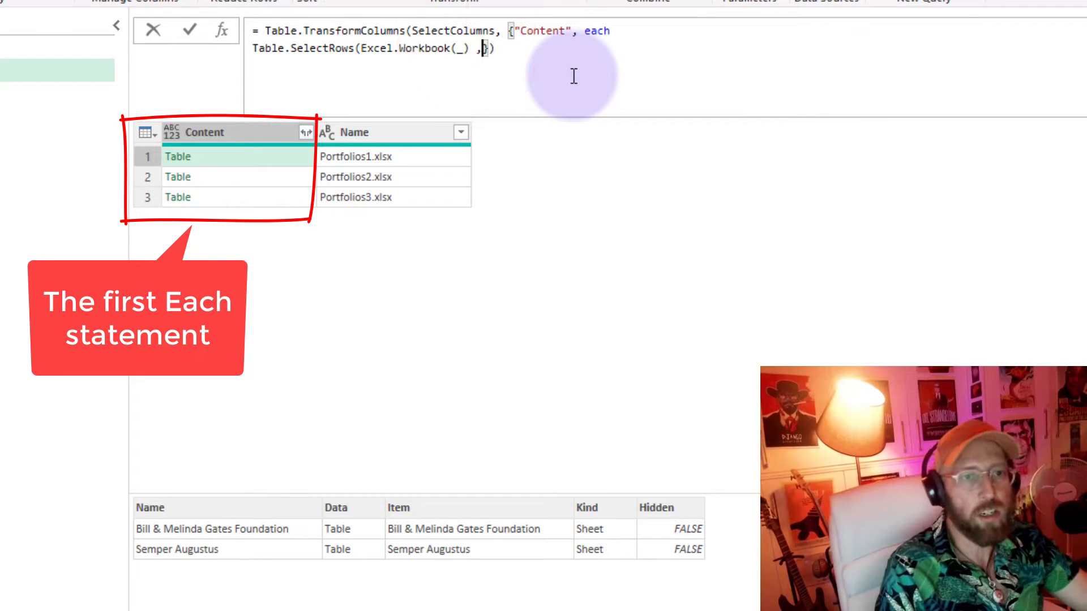
pyautogui.write('each [Kind')
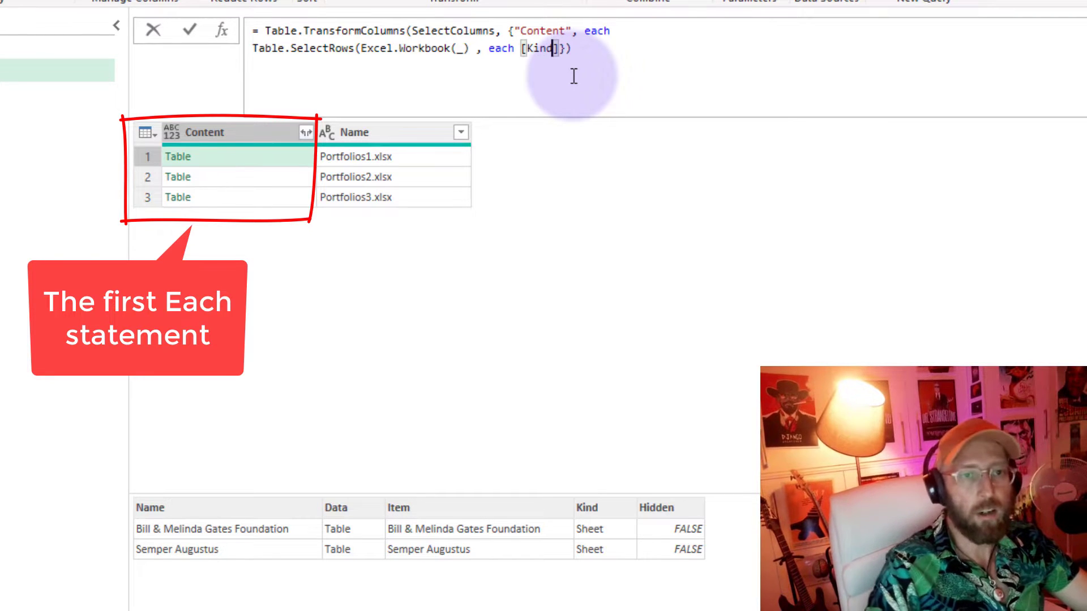
pyautogui.write('] = "Sheet"')
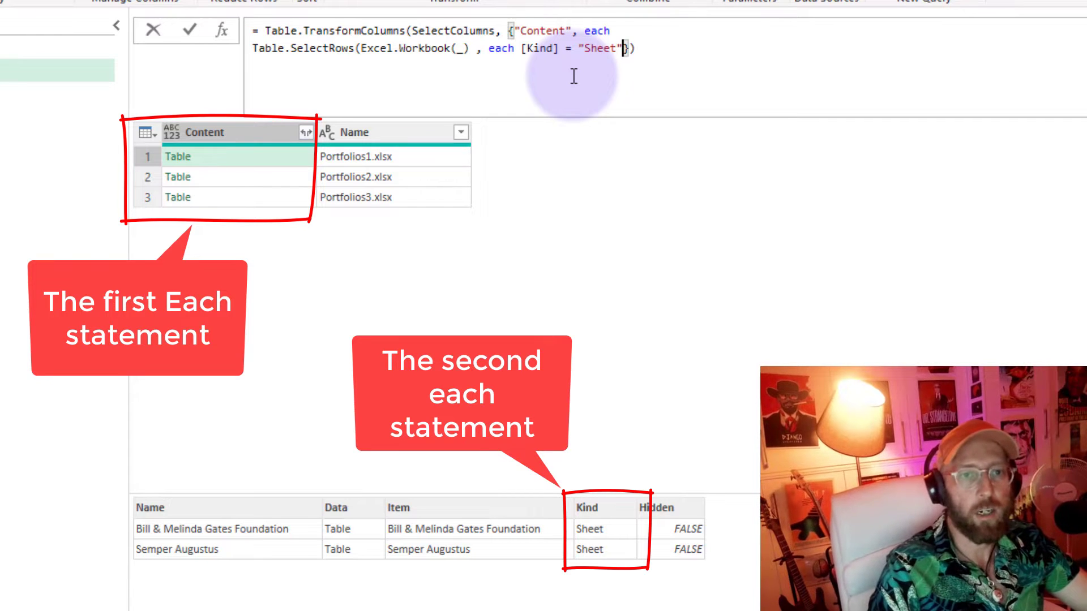
pyautogui.write(')')
pyautogui.click(249, 177)
# Check the filtered sheet lists of the three workbooks
pyautogui.click(257, 195)
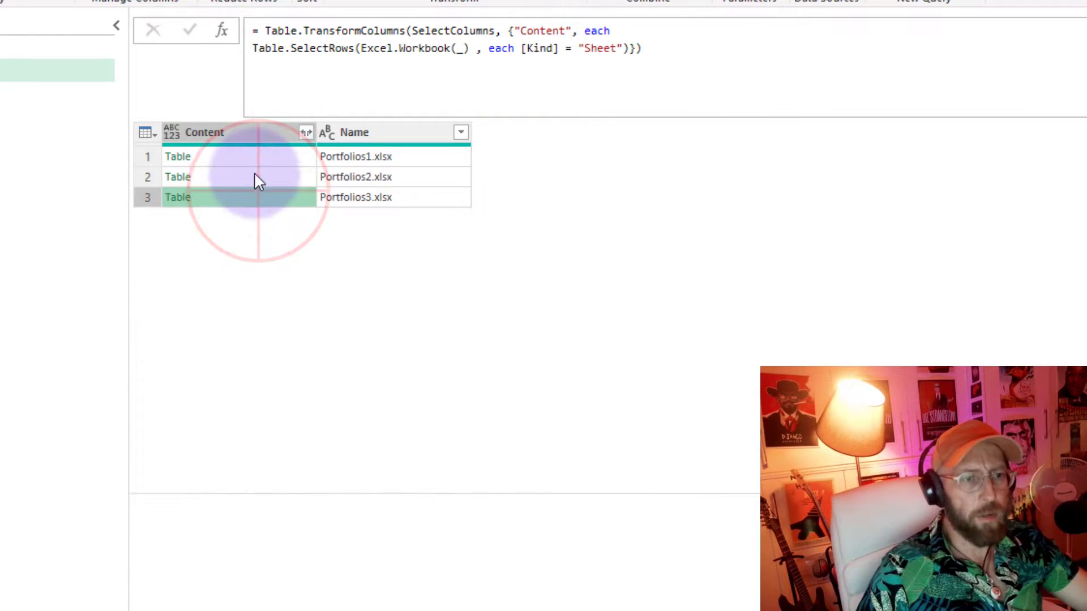
pyautogui.click(254, 173)
pyautogui.click(253, 159)
pyautogui.click(250, 180)
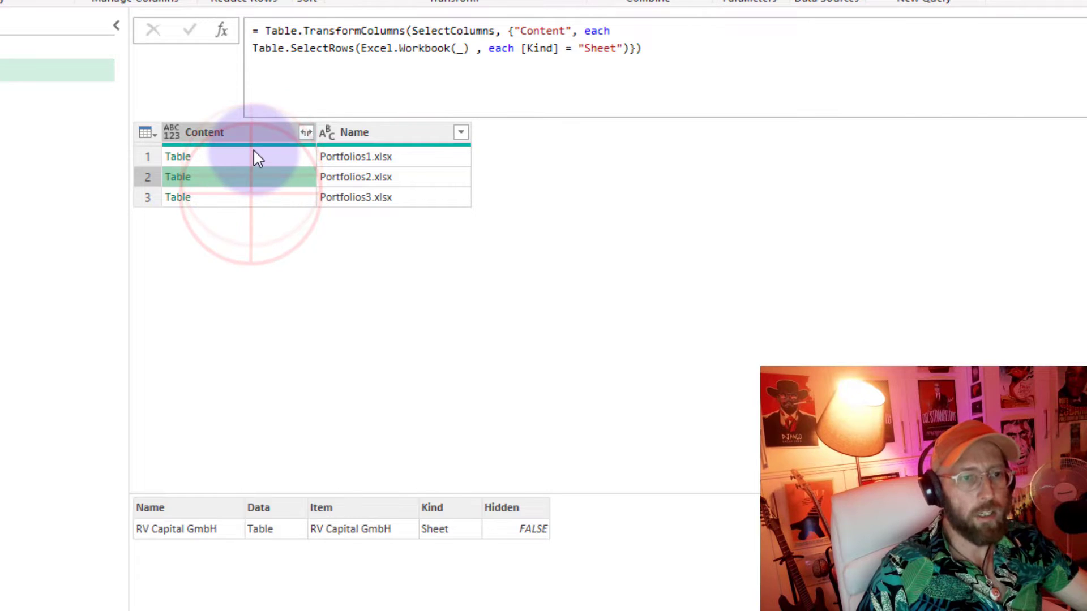
pyautogui.click(253, 157)
# Rename the step to Content
pyautogui.click(251, 174)
pyautogui.press('F2')
pyautogui.write('Content')
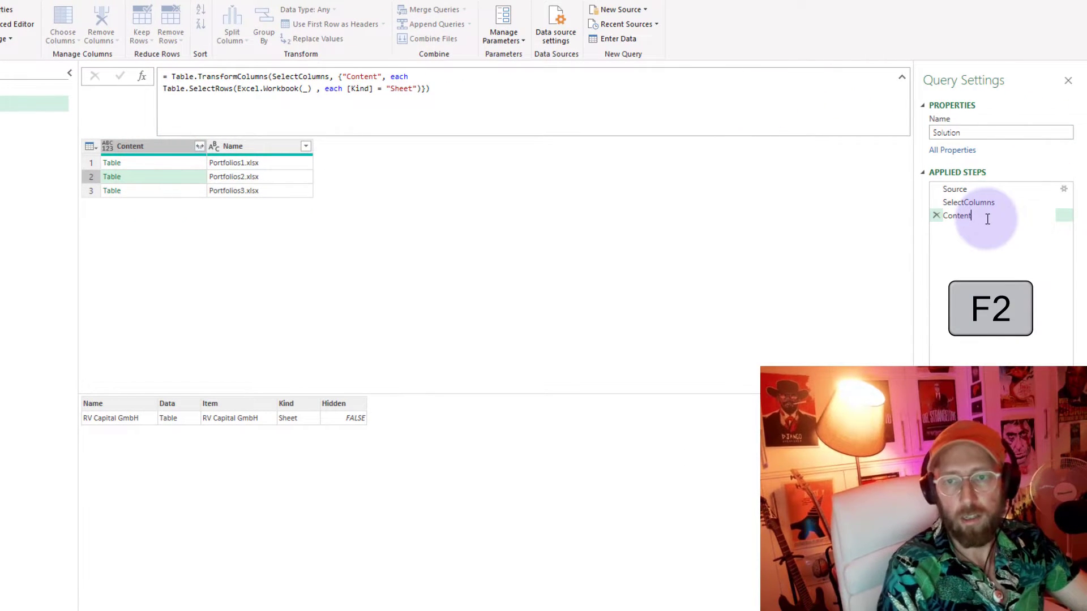
pyautogui.press('Return')
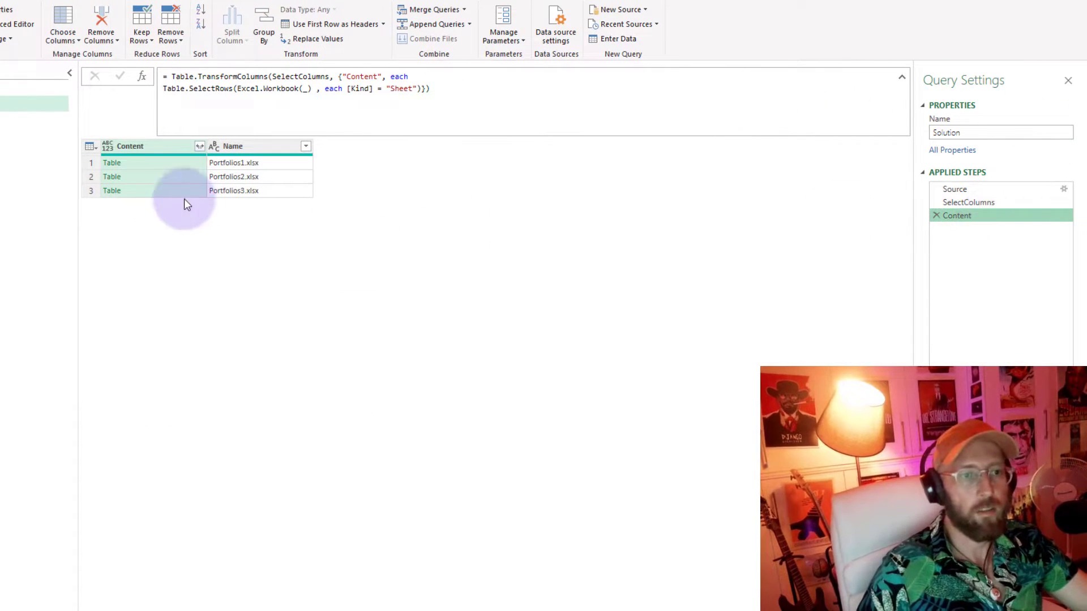
pyautogui.click(169, 163)
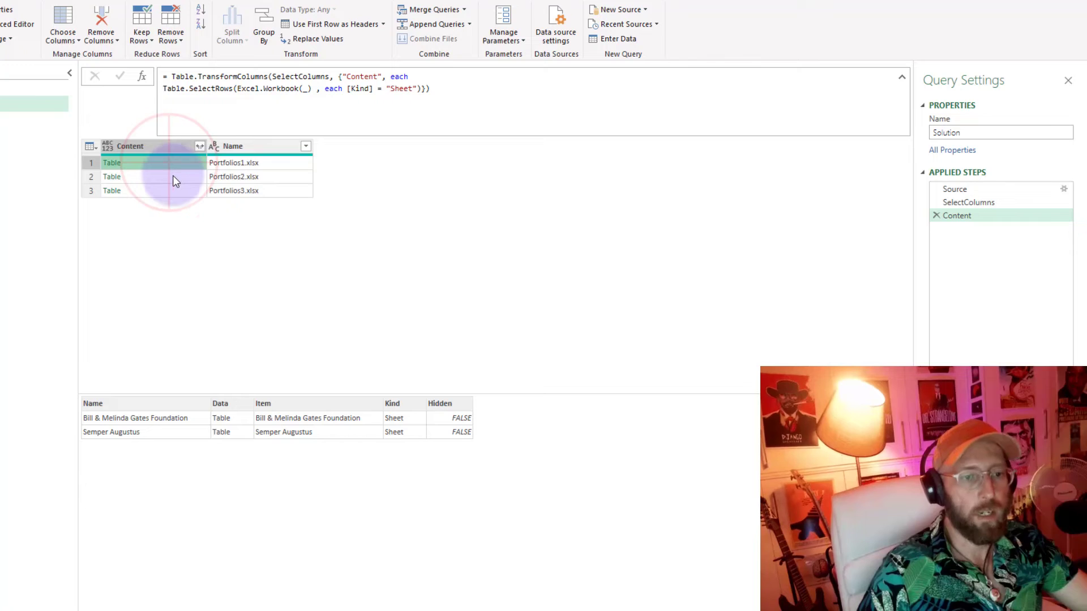
# Expand the Content column to only Name and Data, without the original column-name prefix
pyautogui.click(200, 146)
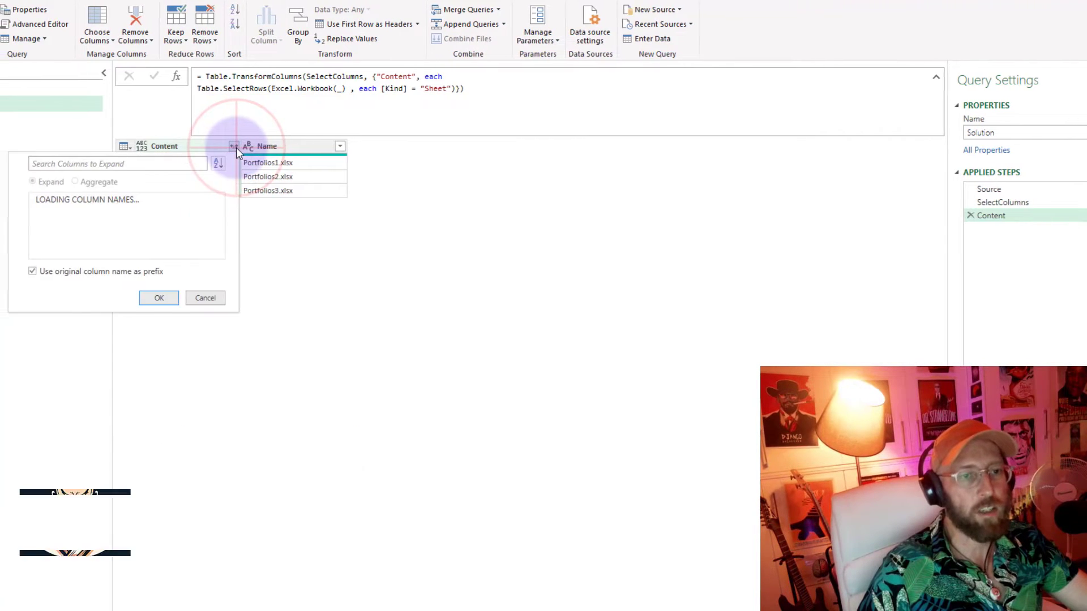
pyautogui.click(142, 285)
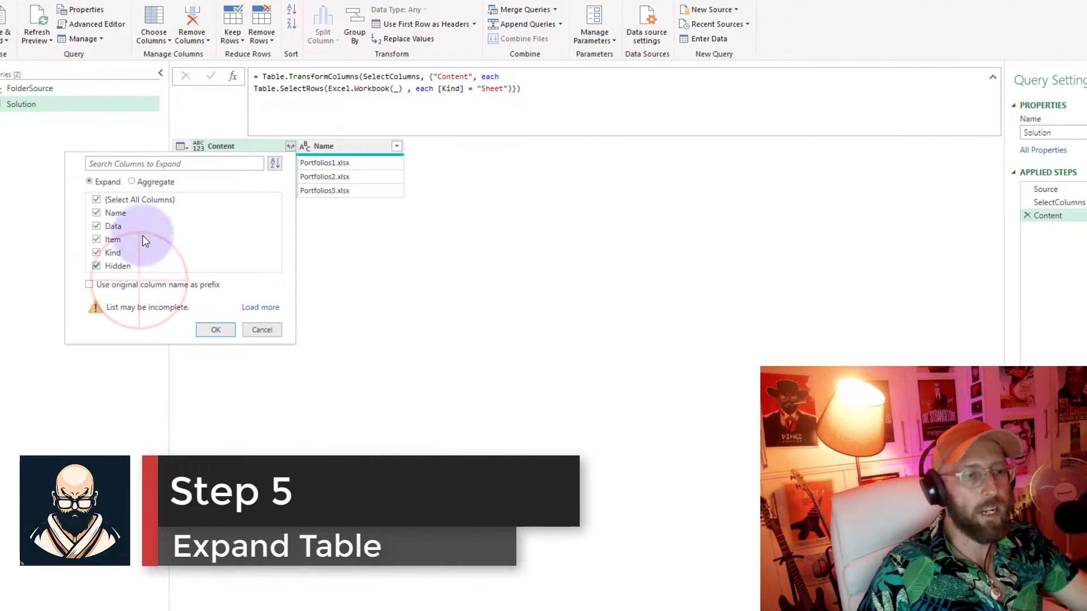
pyautogui.click(117, 215)
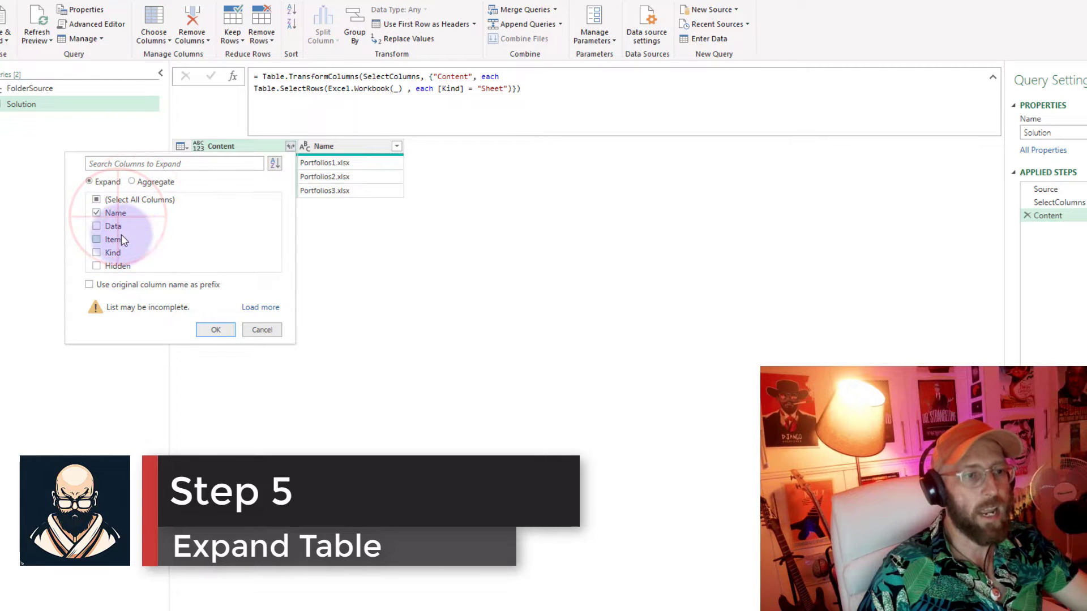
pyautogui.click(114, 226)
pyautogui.click(227, 328)
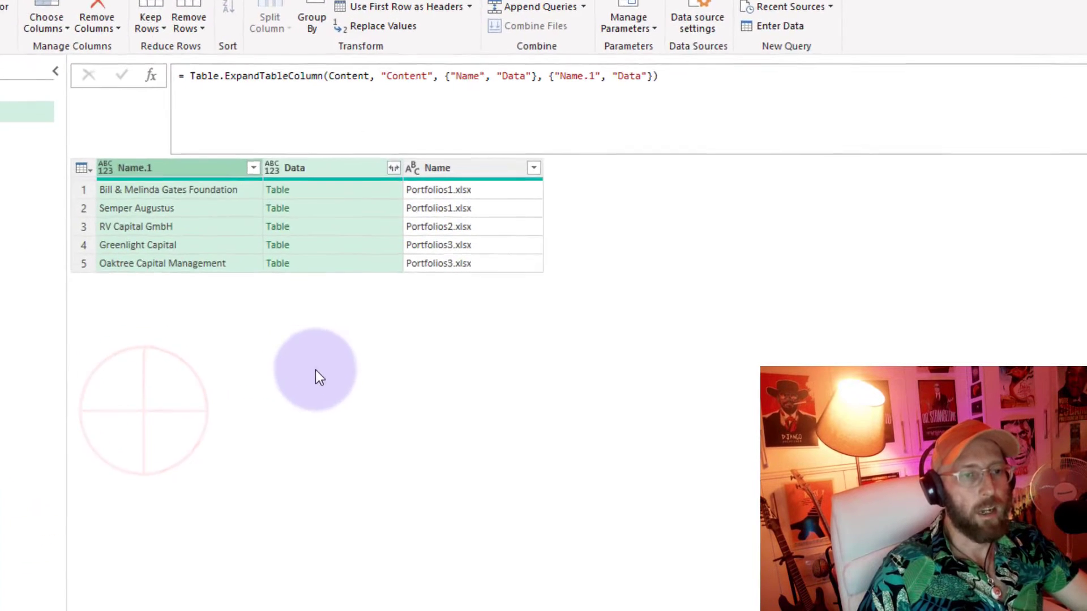
# Compare the nested Data tables for Semper Augustus, Greenlight, RV Capital and Oaktree
pyautogui.click(249, 163)
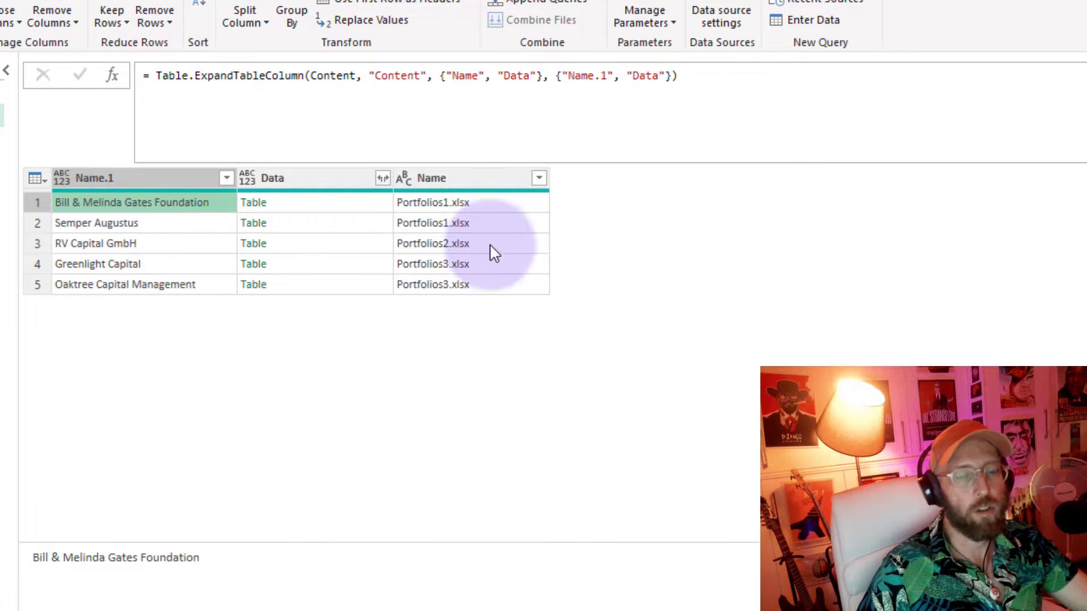
pyautogui.click(351, 204)
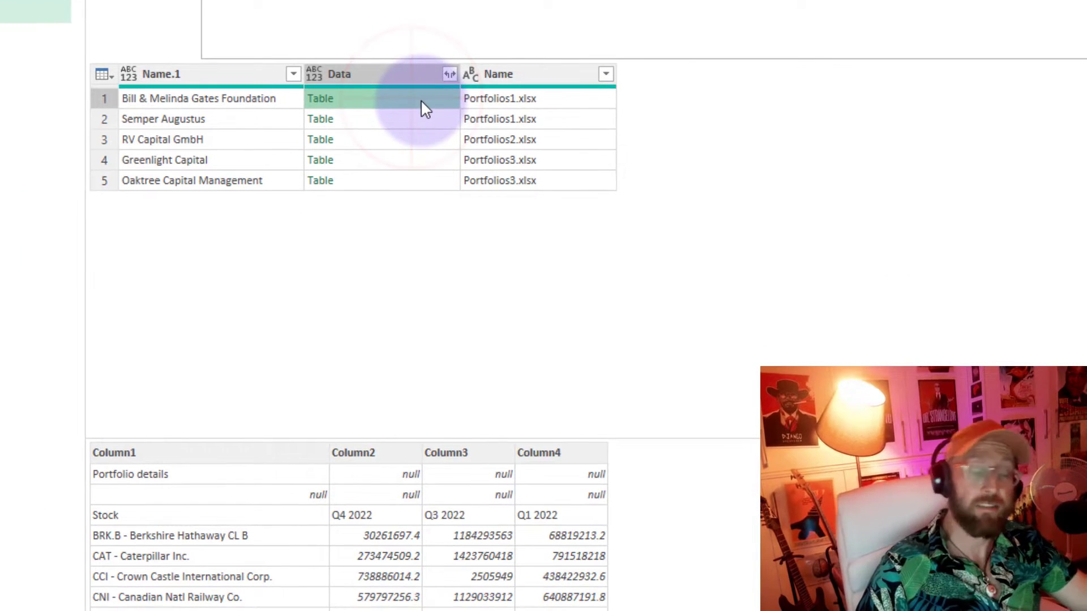
pyautogui.click(385, 120)
pyautogui.click(391, 157)
pyautogui.click(390, 138)
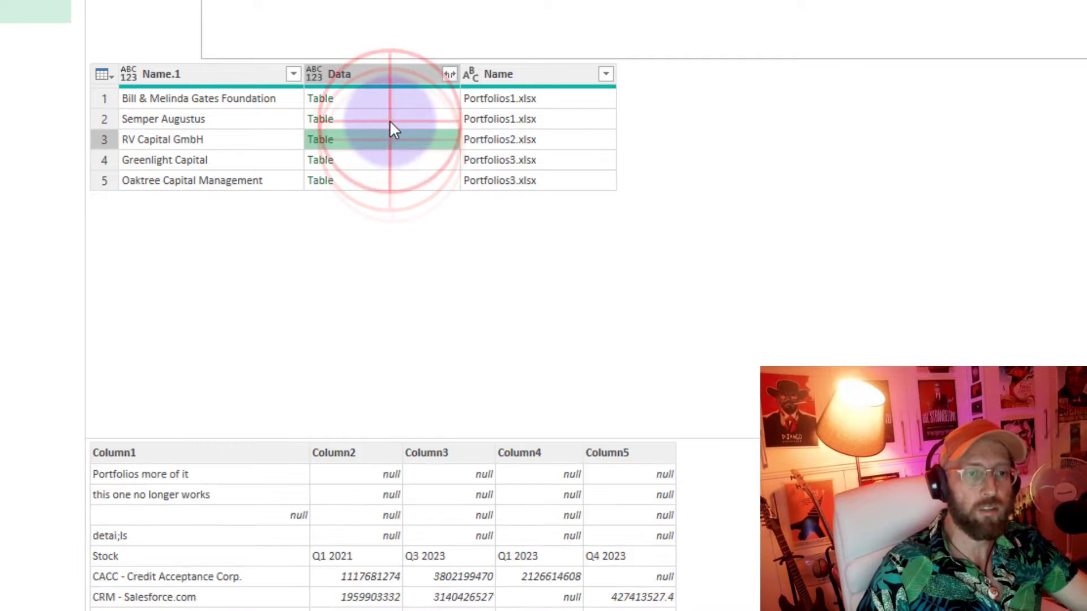
pyautogui.click(389, 99)
pyautogui.click(391, 120)
pyautogui.click(392, 161)
pyautogui.click(393, 176)
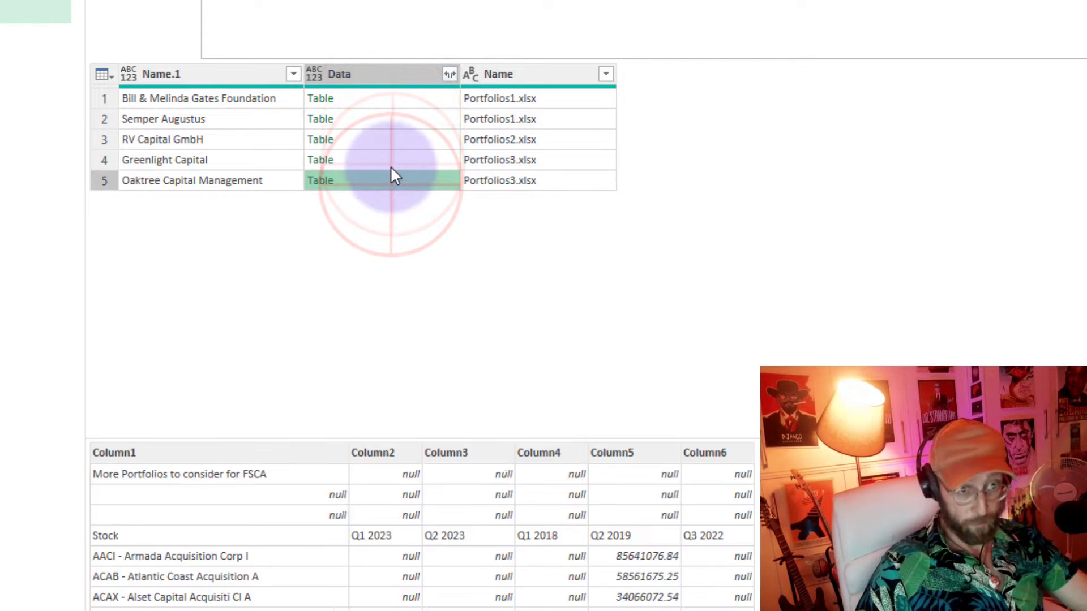
pyautogui.click(374, 139)
pyautogui.click(375, 119)
pyautogui.click(376, 98)
pyautogui.click(385, 139)
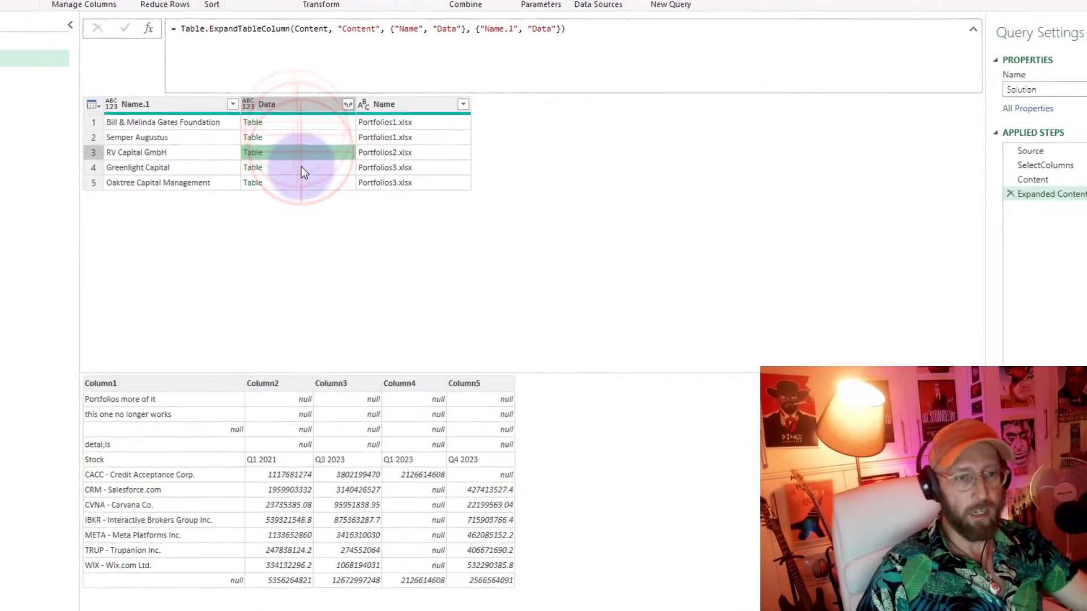
pyautogui.click(302, 182)
# Rename the expand step to Expanded
pyautogui.press('F2')
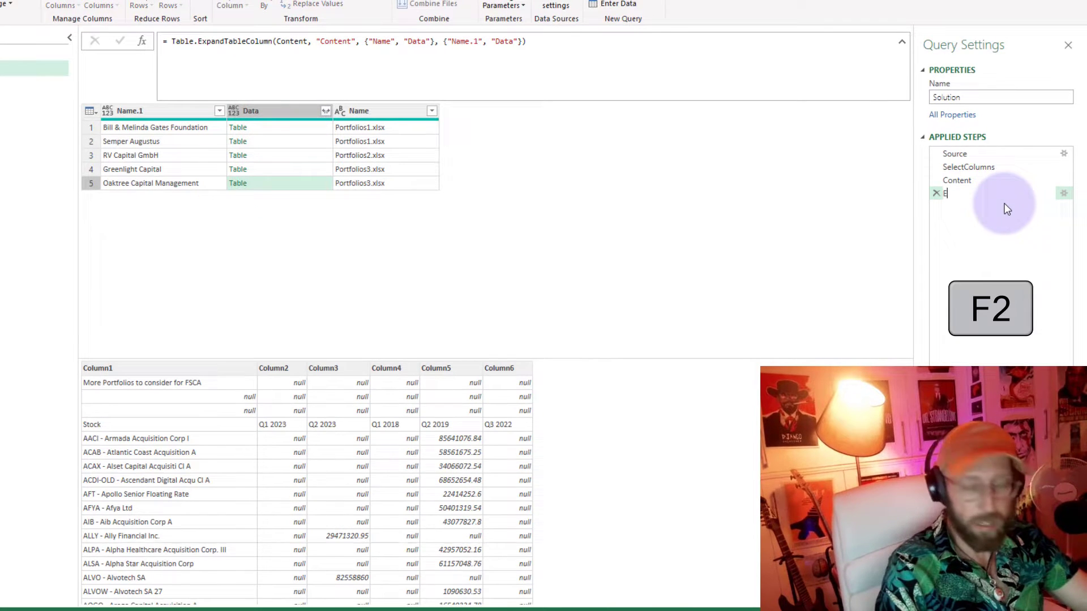
pyautogui.write('Exp')
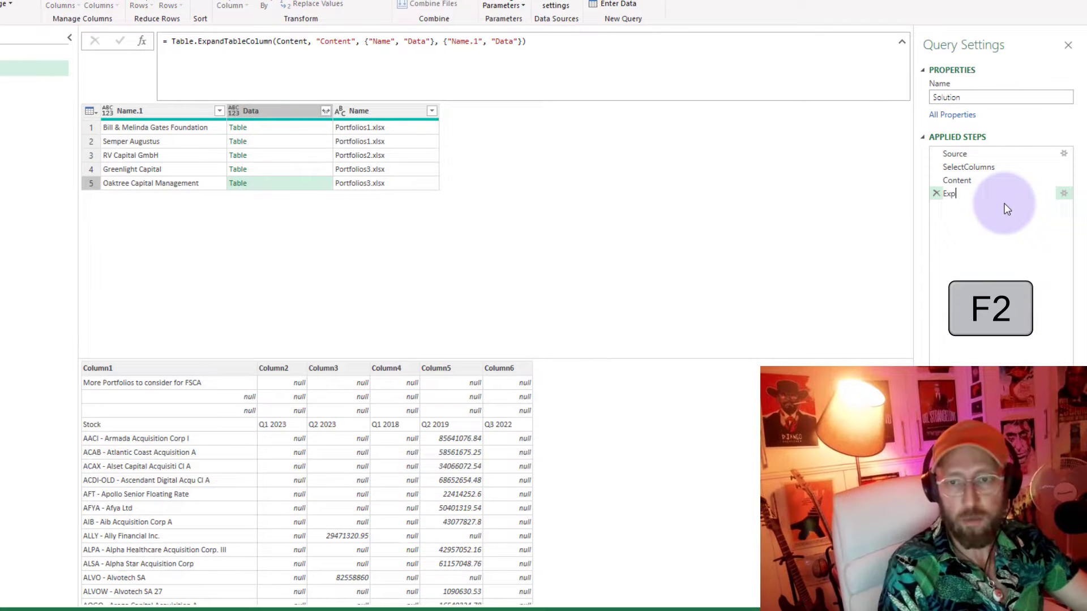
pyautogui.write('anded')
pyautogui.press('Return')
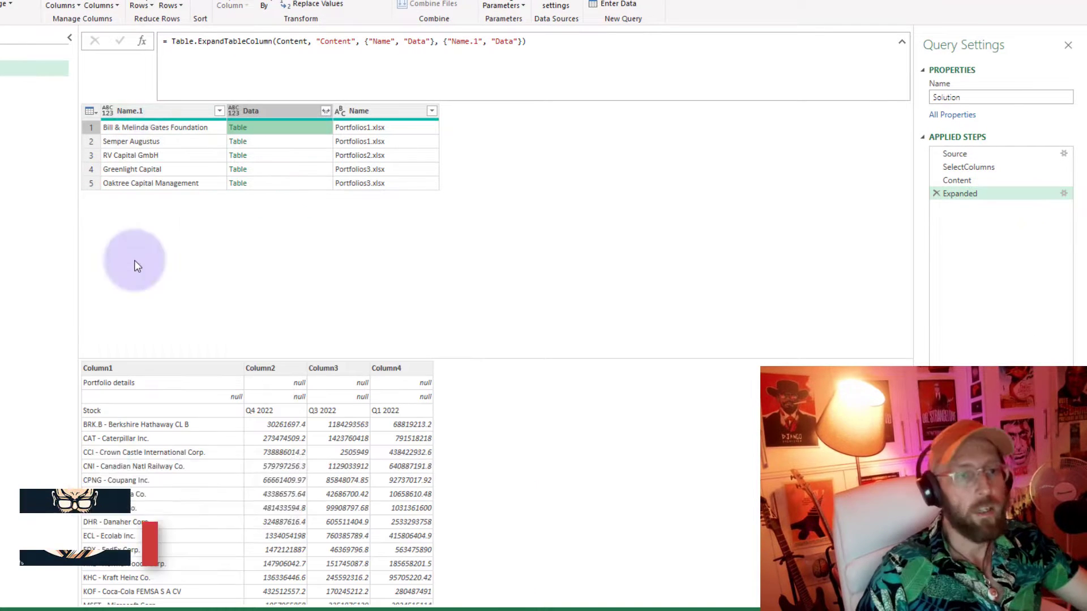
# Add a custom step beginning = Table.TransformColumns(Expanded, {
pyautogui.click(142, 41)
pyautogui.click(297, 126)
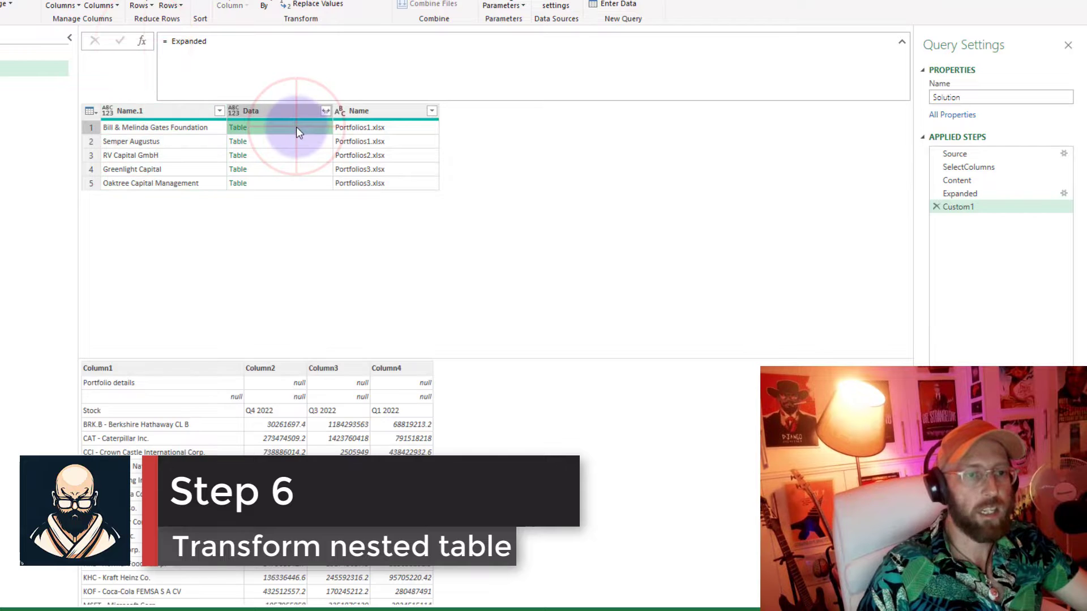
pyautogui.click(170, 42)
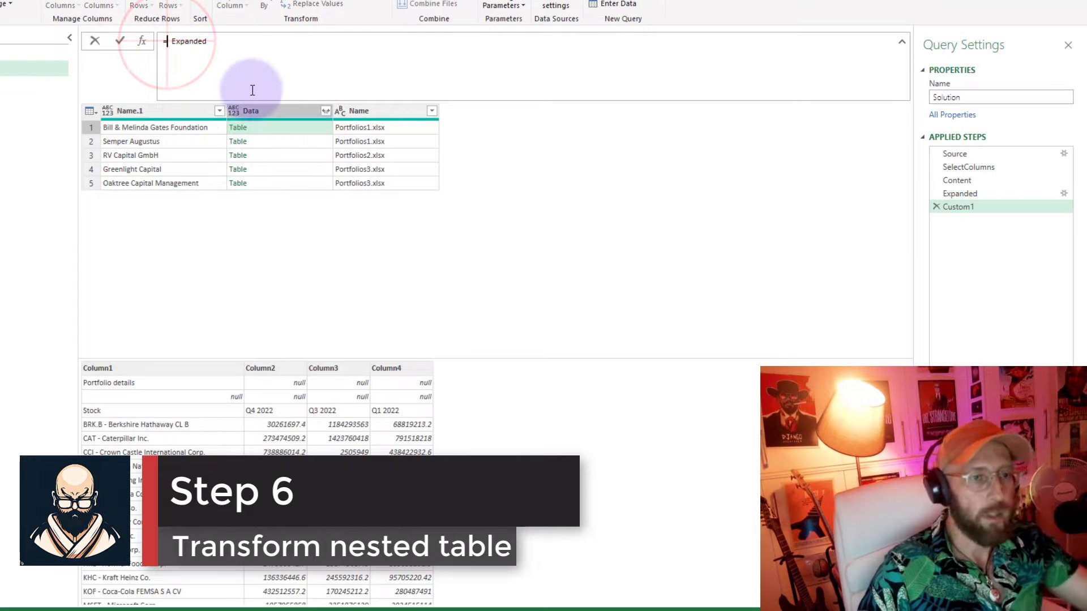
pyautogui.write('table.')
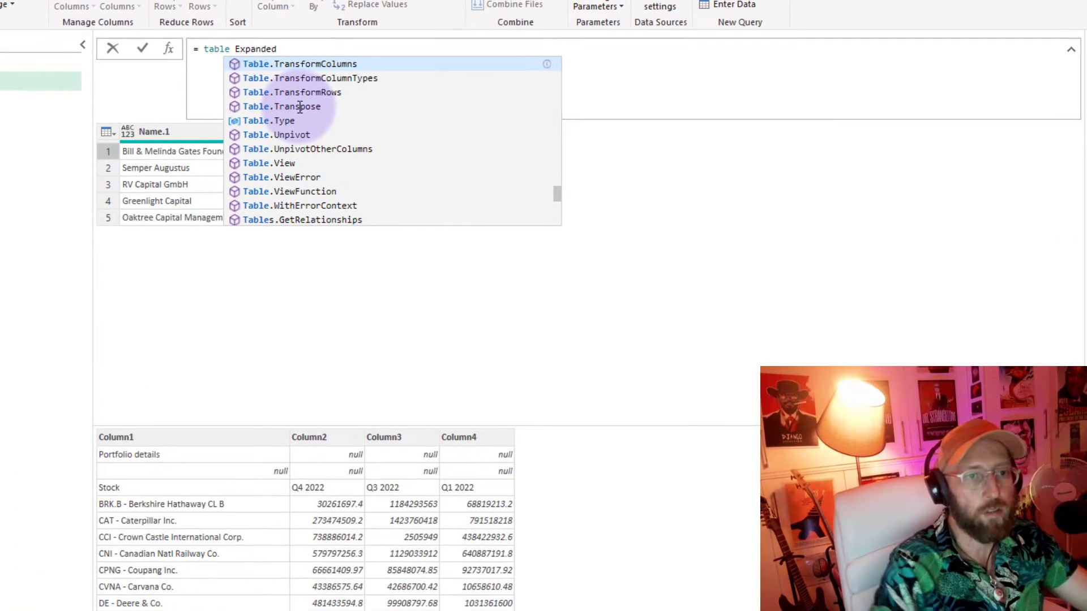
pyautogui.press('Tab')
pyautogui.write('(')
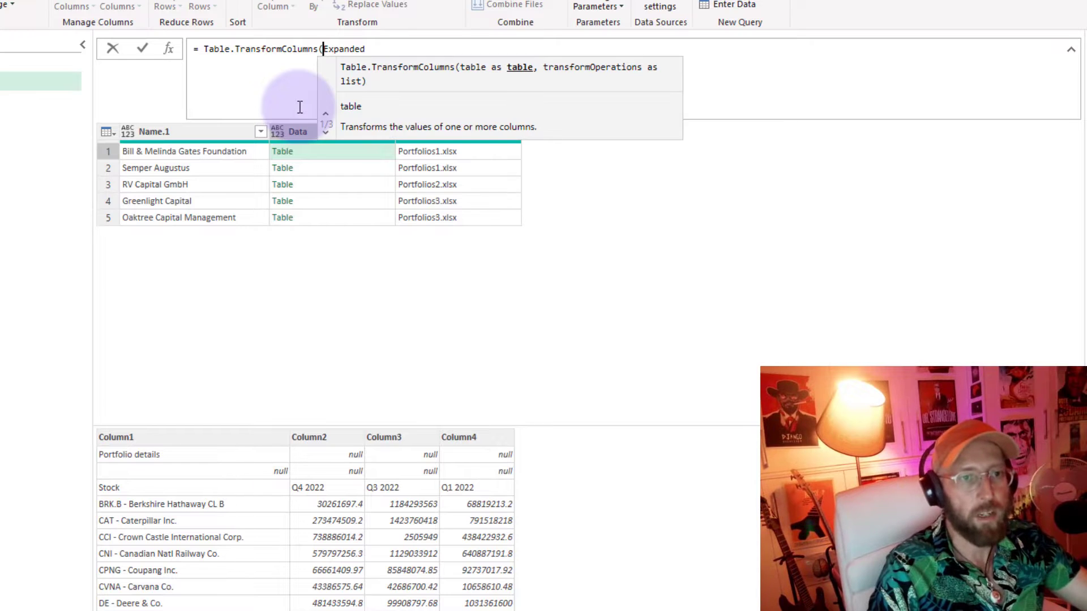
pyautogui.press('End')
pyautogui.write(', {')
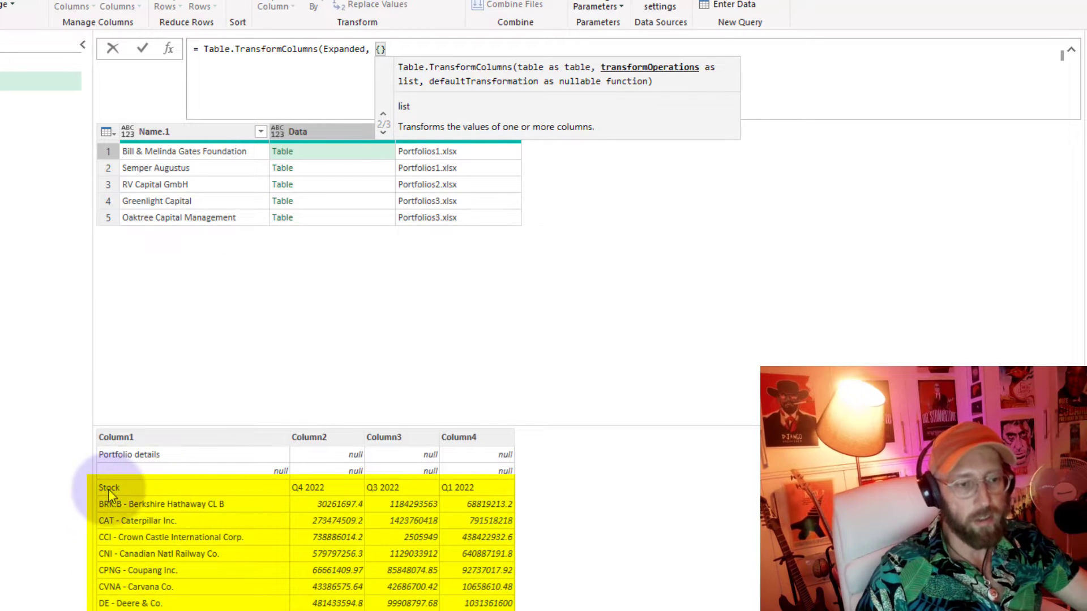
# Target the "Data" column with an each function, splitting the formula over new lines
pyautogui.click(380, 49)
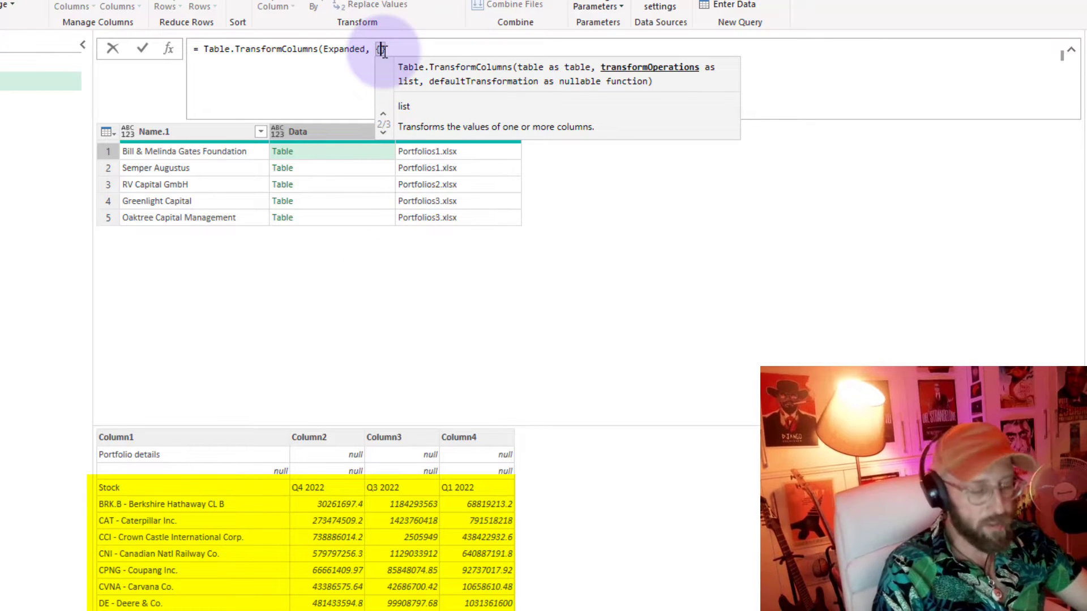
pyautogui.write('"Data"')
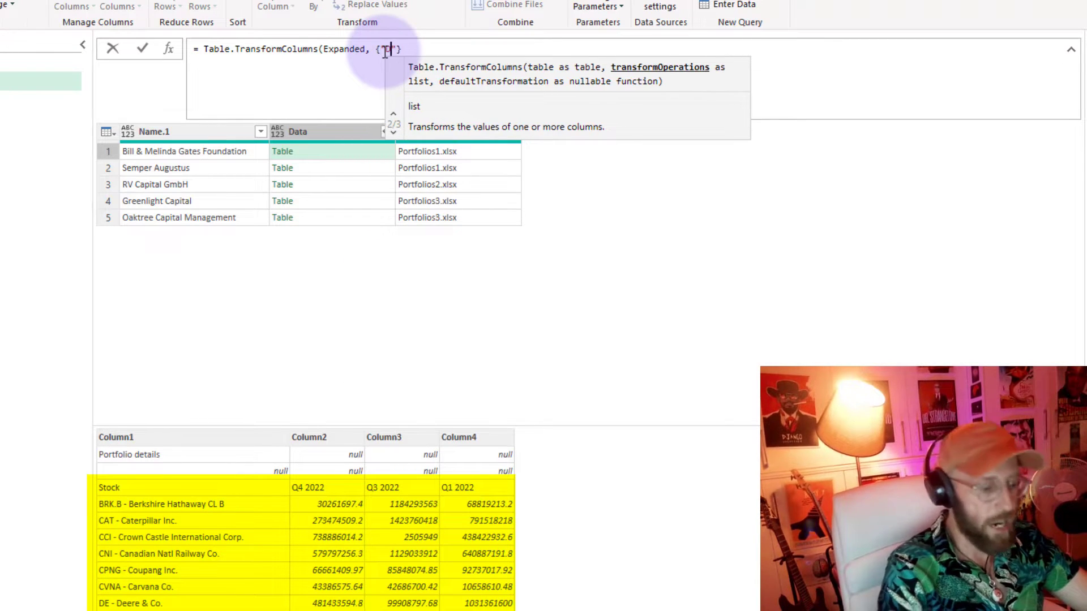
pyautogui.press('Right')
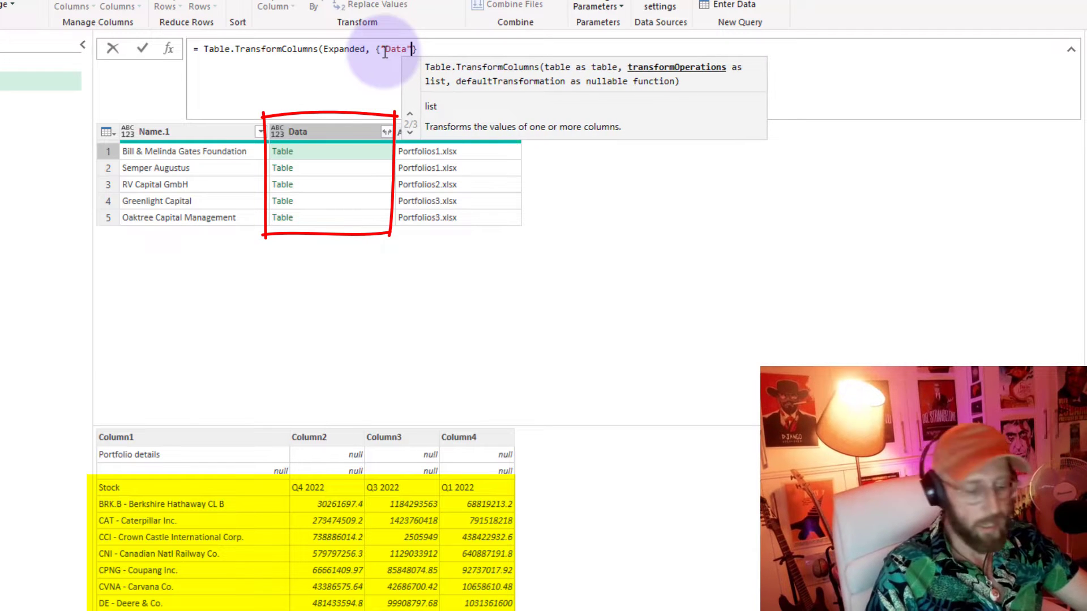
pyautogui.write(',')
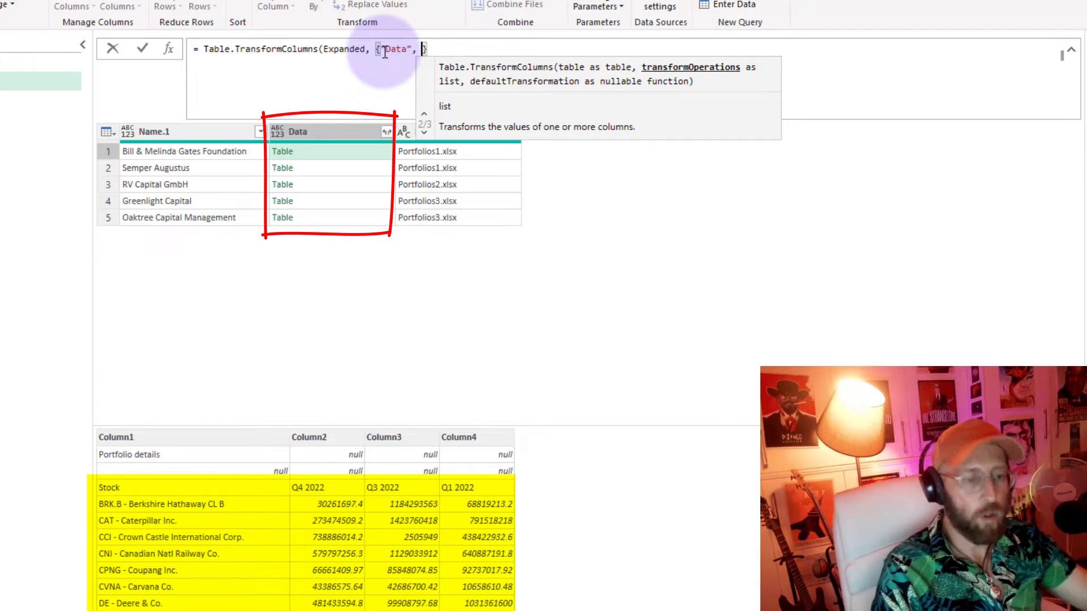
pyautogui.hotkey('shift', 'Return')
pyautogui.hotkey('shift', 'Return')
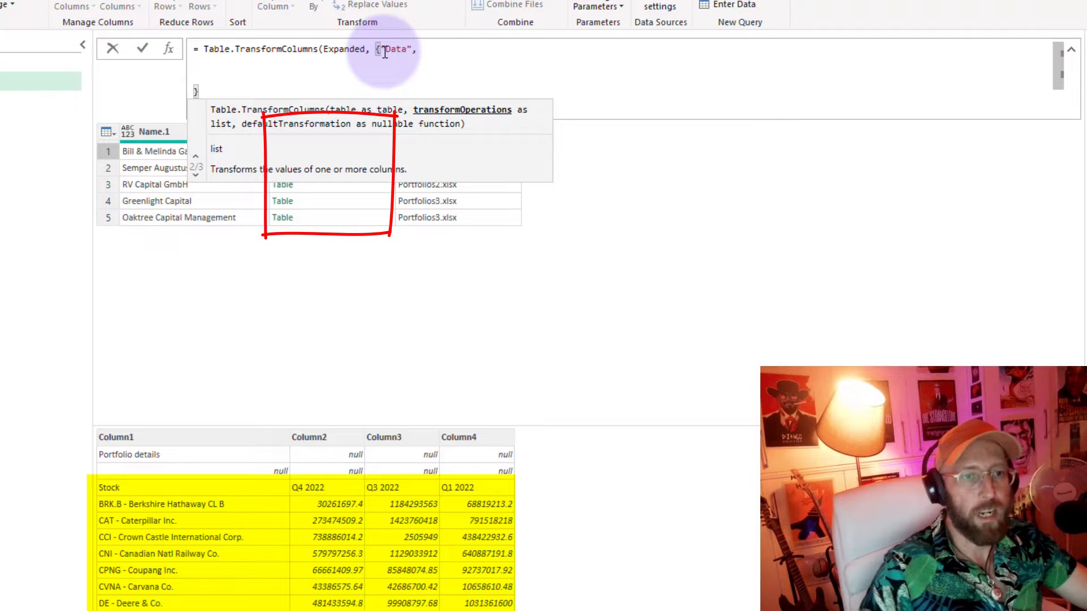
pyautogui.click(440, 52)
pyautogui.write('each')
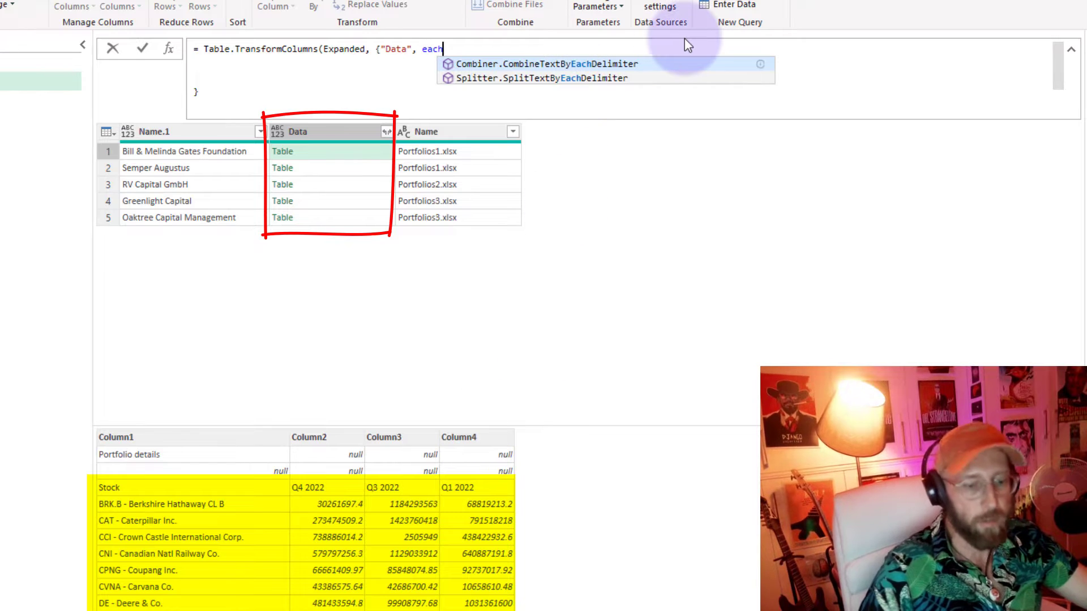
pyautogui.hotkey('shift', 'Return')
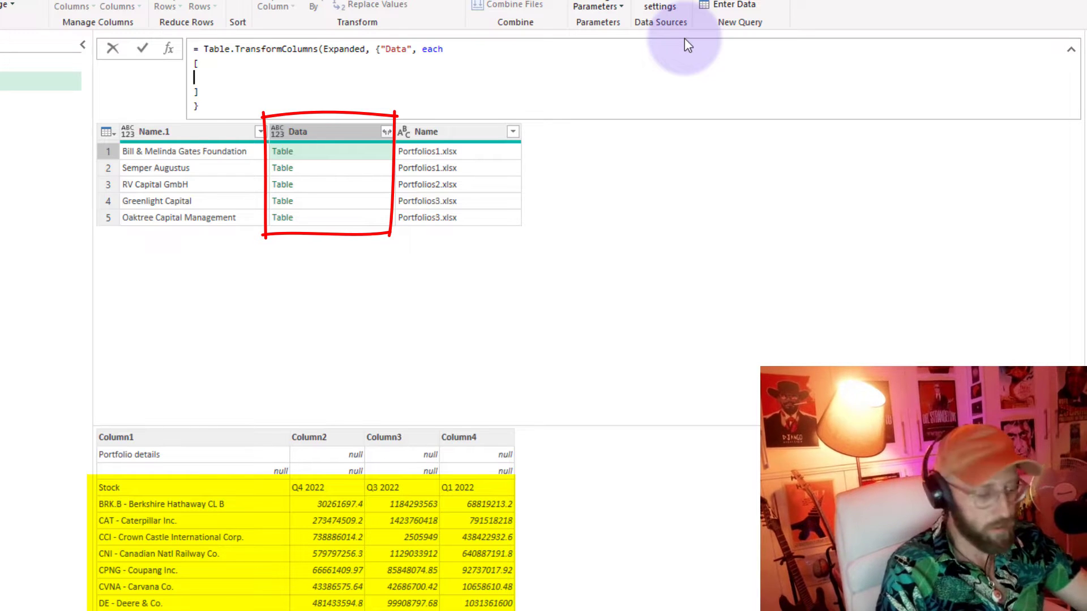
# Write the FindStock step as Table.Skip(_, each [Column1] <> "Stock")
pyautogui.write('FindStock')
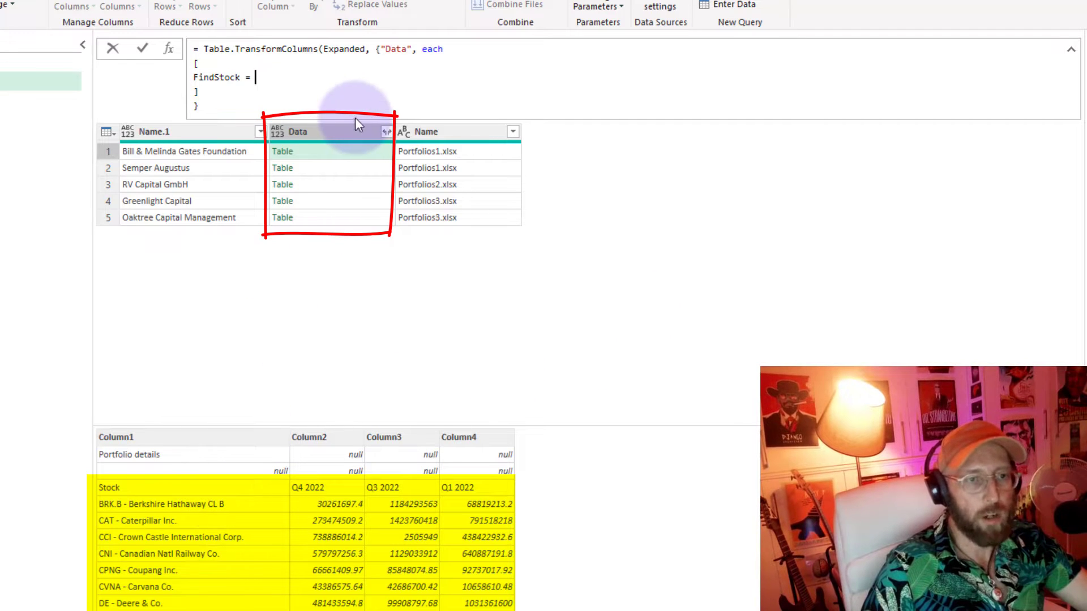
pyautogui.write('= tablesk')
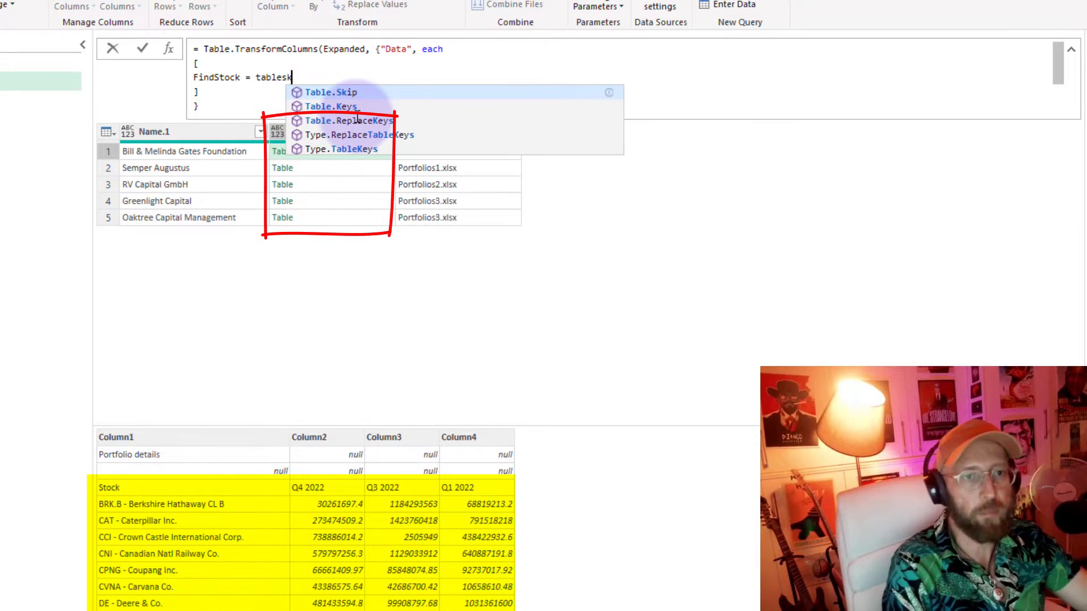
pyautogui.press('Tab')
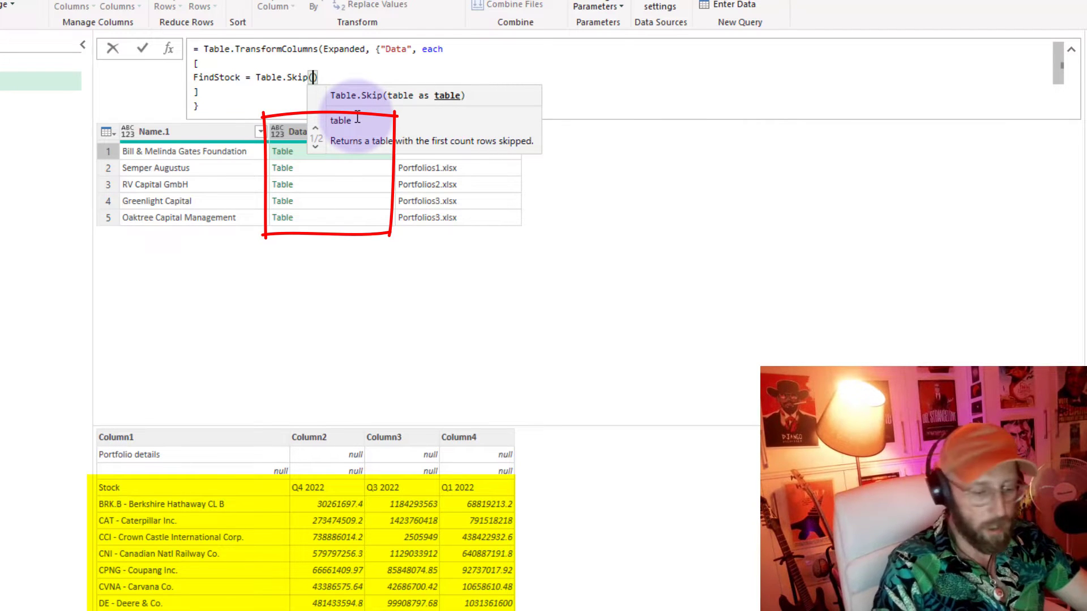
pyautogui.write('Table.Skip(_')
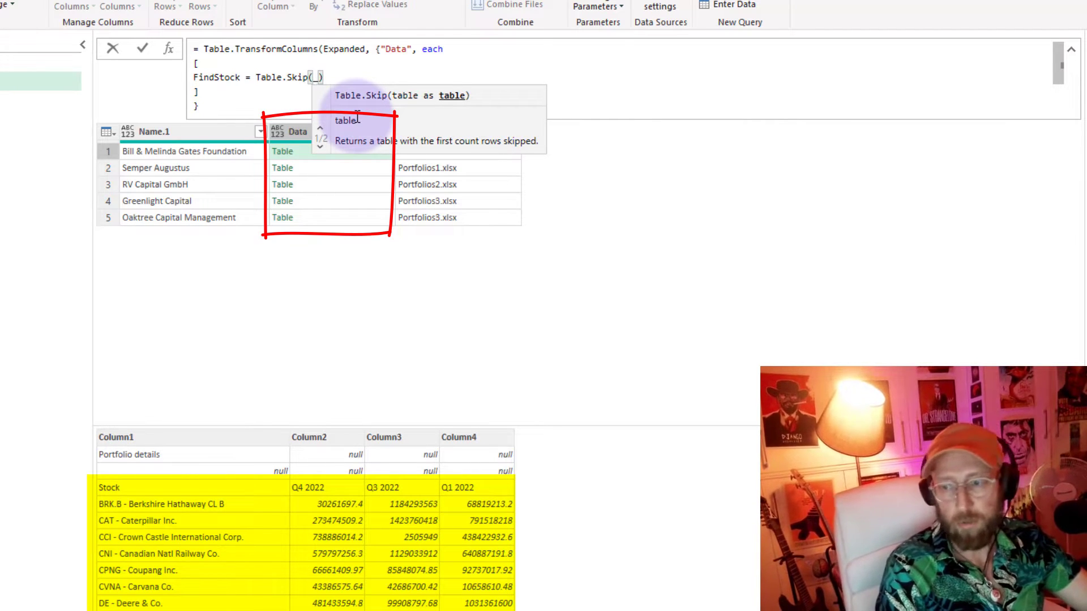
pyautogui.write(', each')
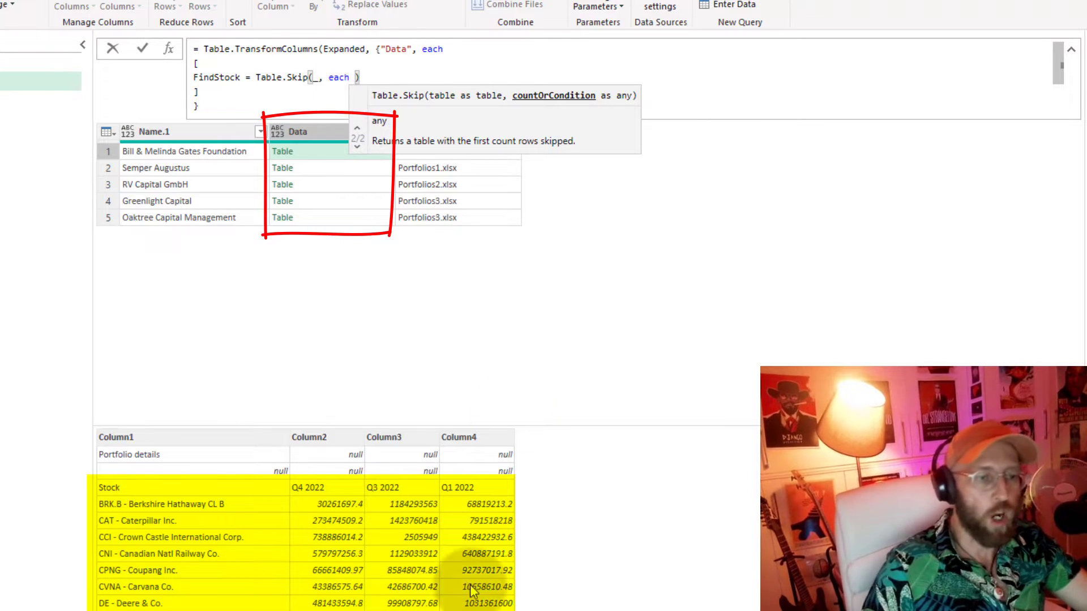
pyautogui.write(' [C')
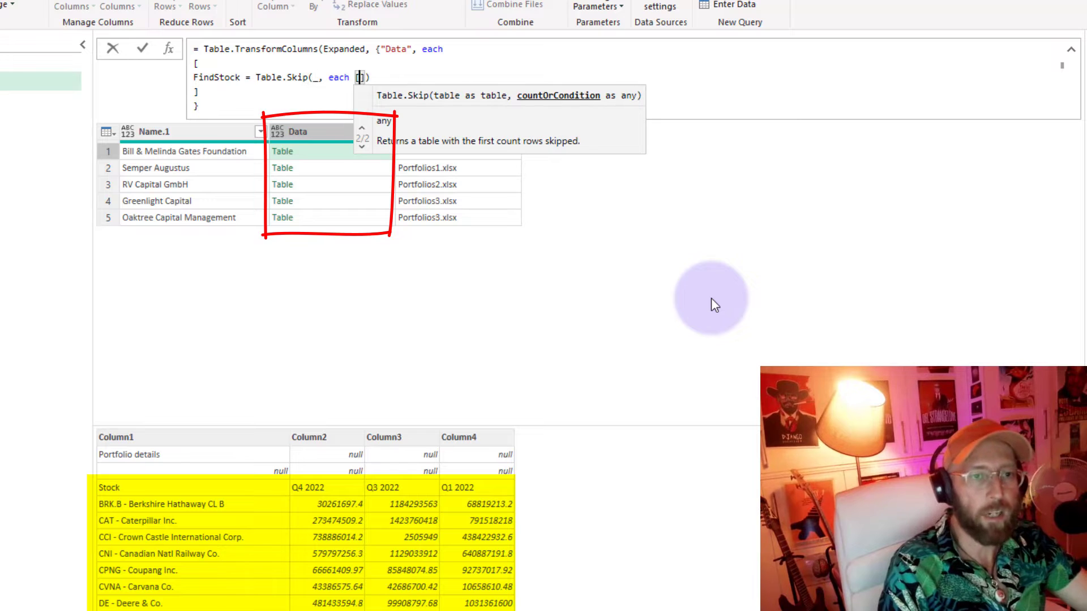
pyautogui.write('olumn')
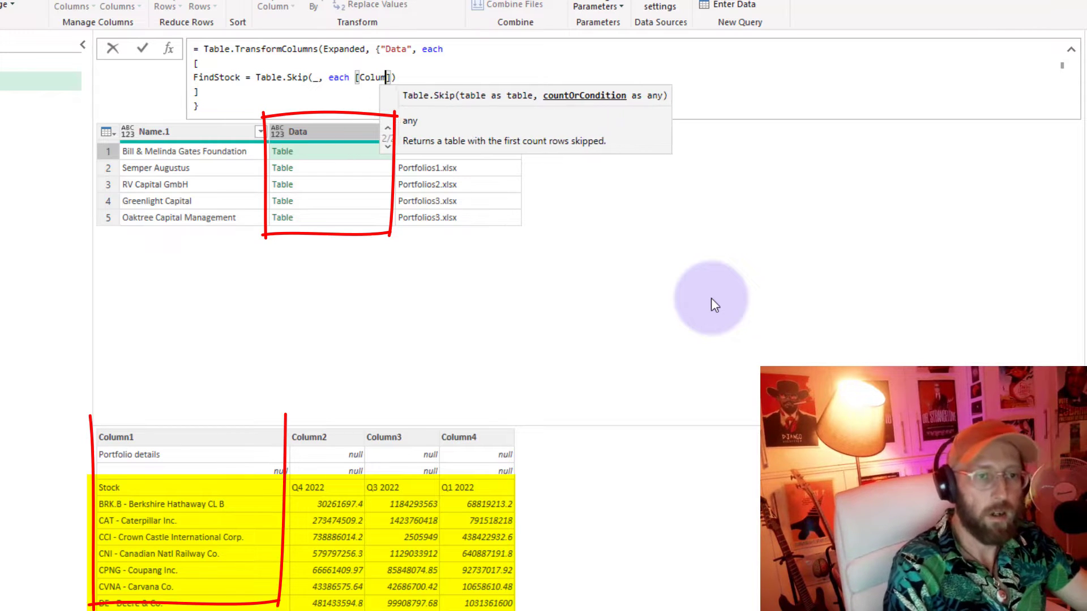
pyautogui.write('1')
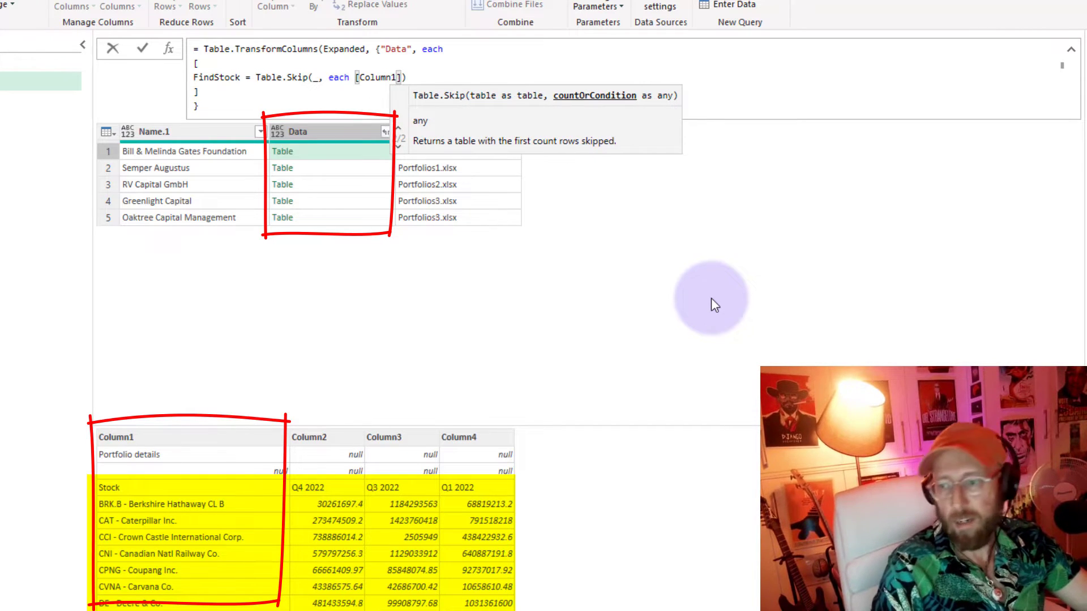
pyautogui.write('] <> ')
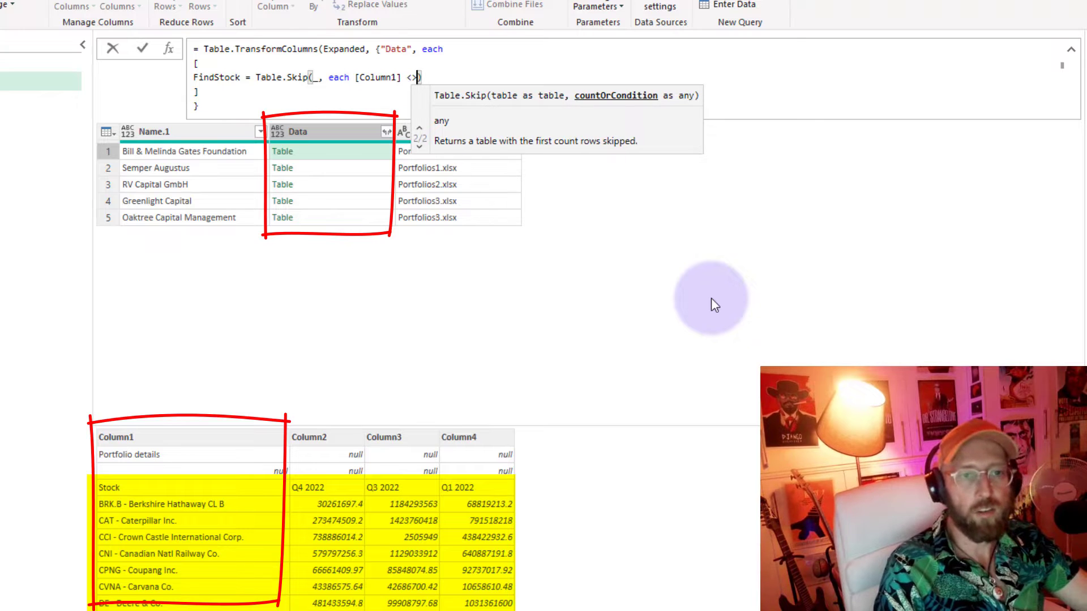
pyautogui.write('"Stoc')
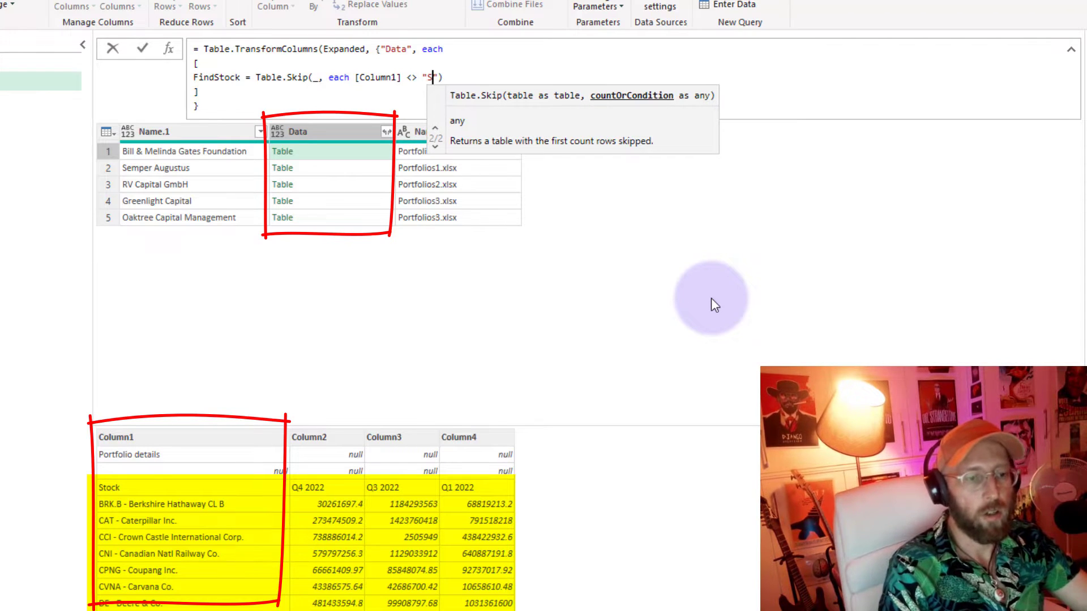
pyautogui.write('k')
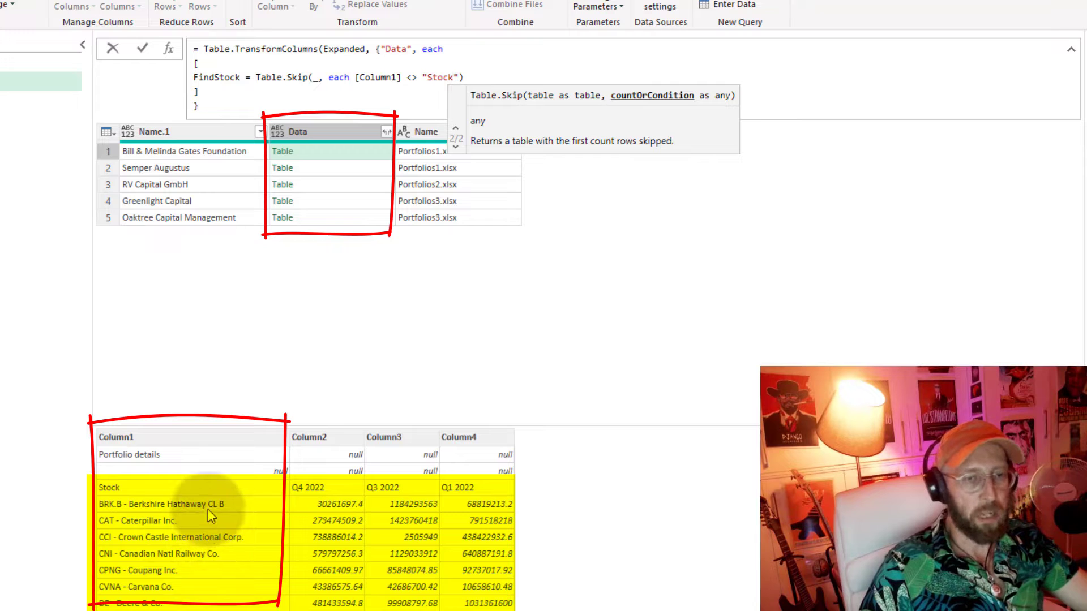
# Close the record returning [FindStock] and commit the formula
pyautogui.click(492, 77)
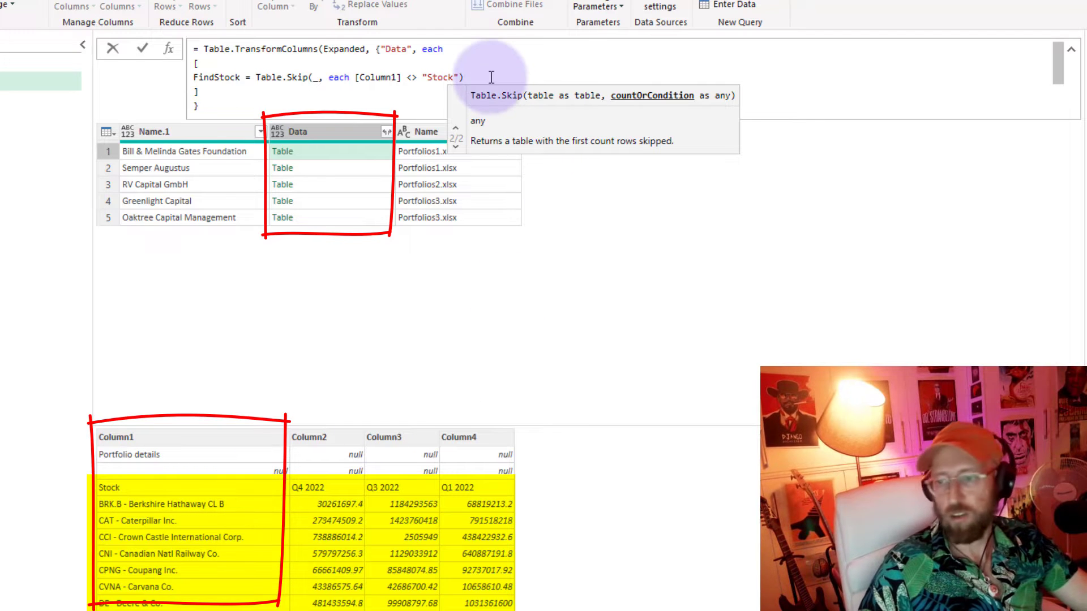
pyautogui.click(216, 90)
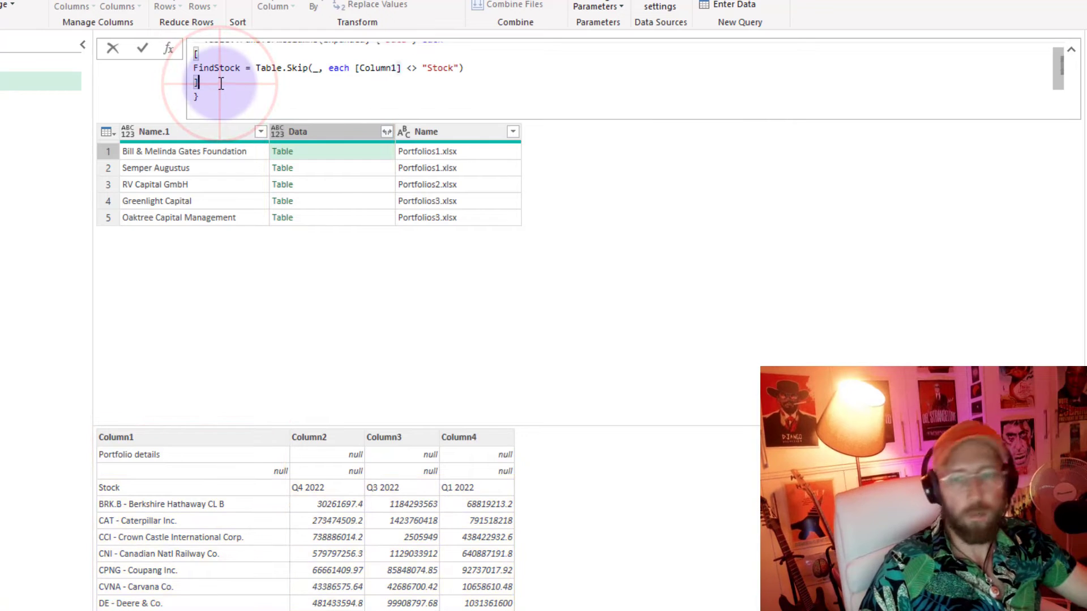
pyautogui.scroll(1, 340, 71)
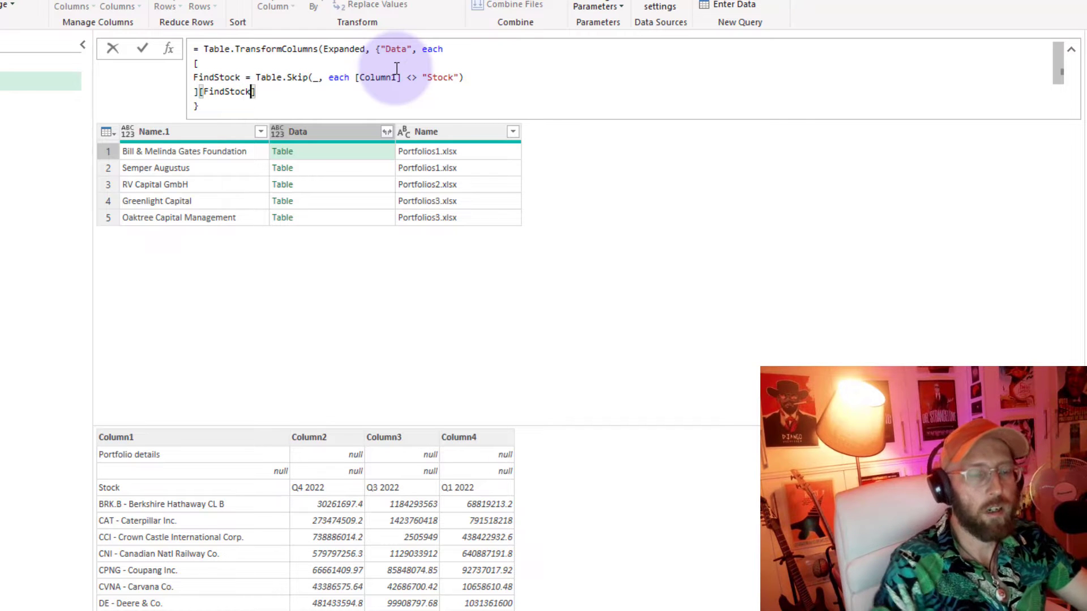
pyautogui.press('Down')
pyautogui.write(')')
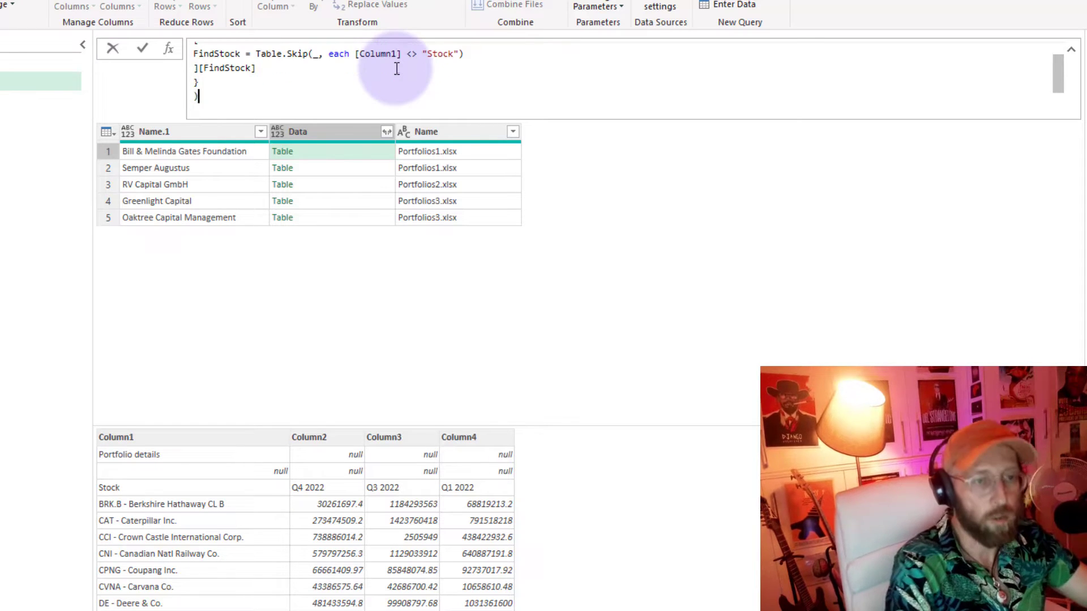
pyautogui.press('Return')
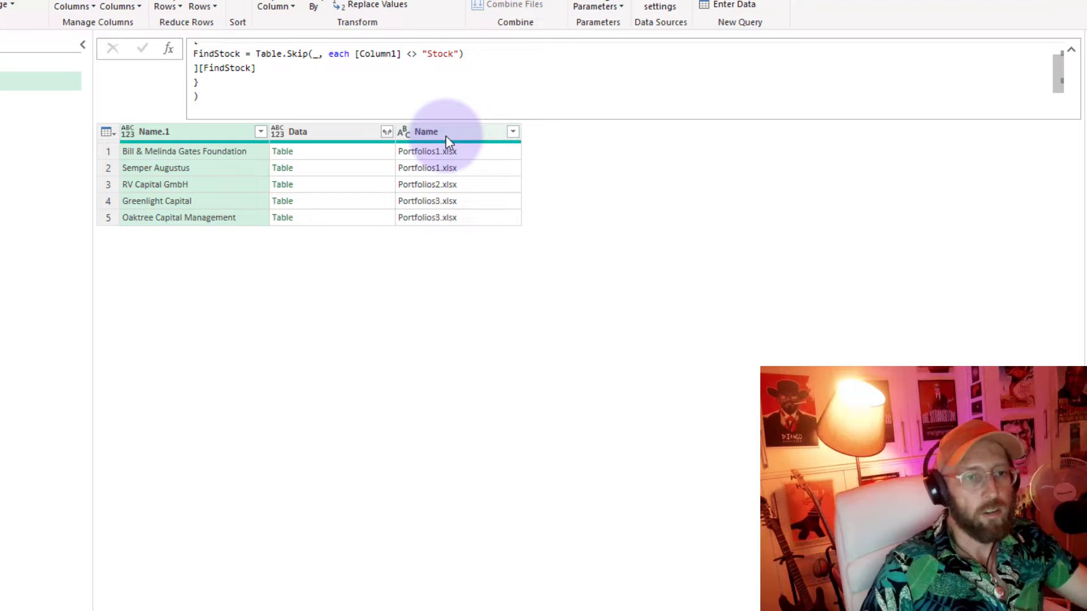
pyautogui.click(339, 153)
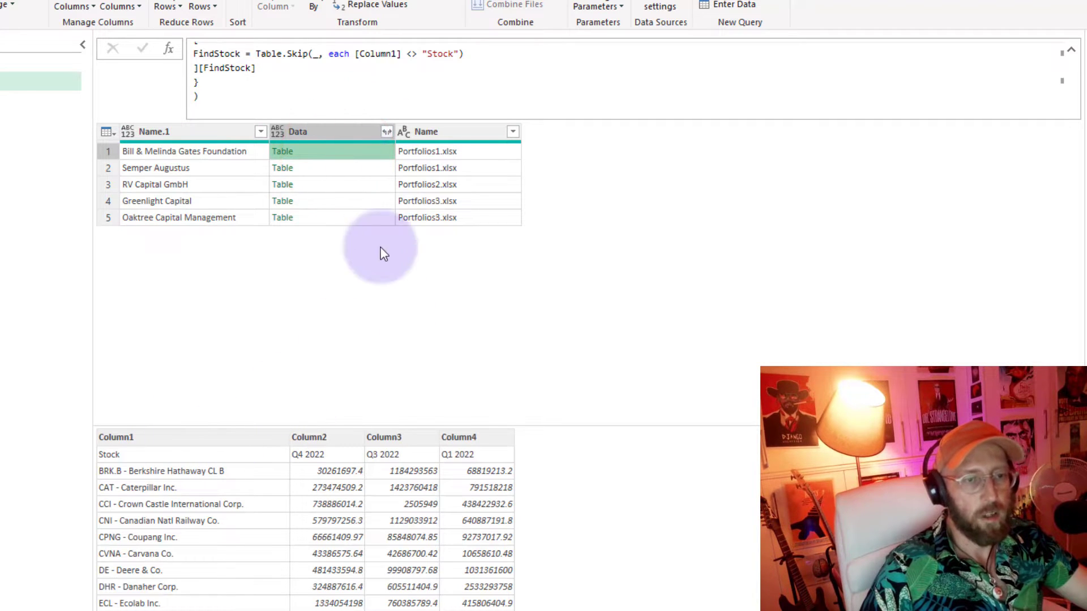
pyautogui.click(343, 167)
pyautogui.click(347, 184)
pyautogui.click(348, 202)
pyautogui.click(348, 219)
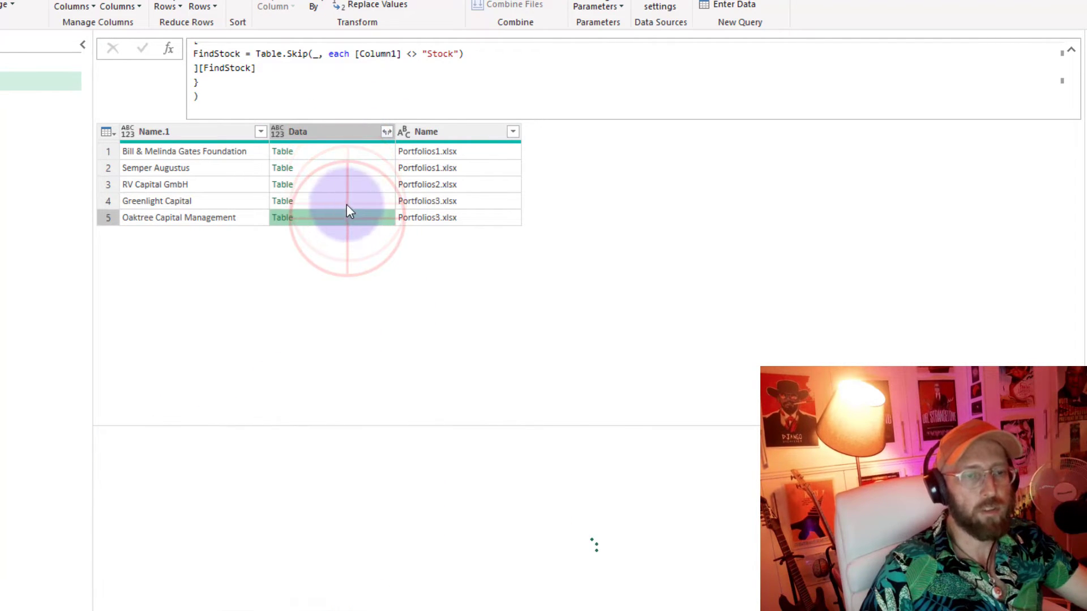
pyautogui.click(346, 201)
pyautogui.click(342, 184)
pyautogui.click(340, 158)
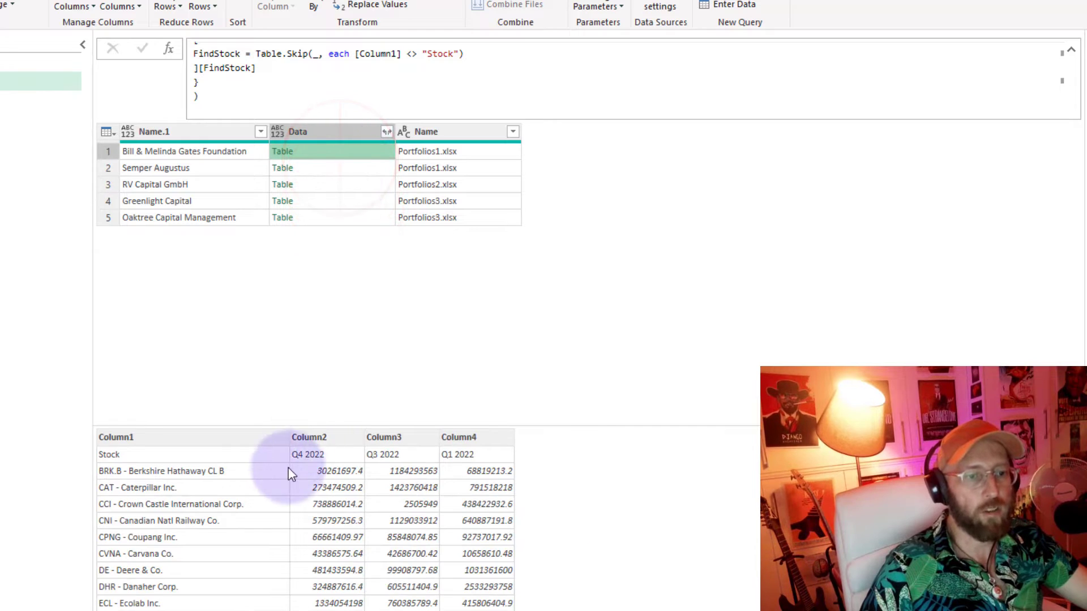
pyautogui.click(339, 167)
pyautogui.click(342, 185)
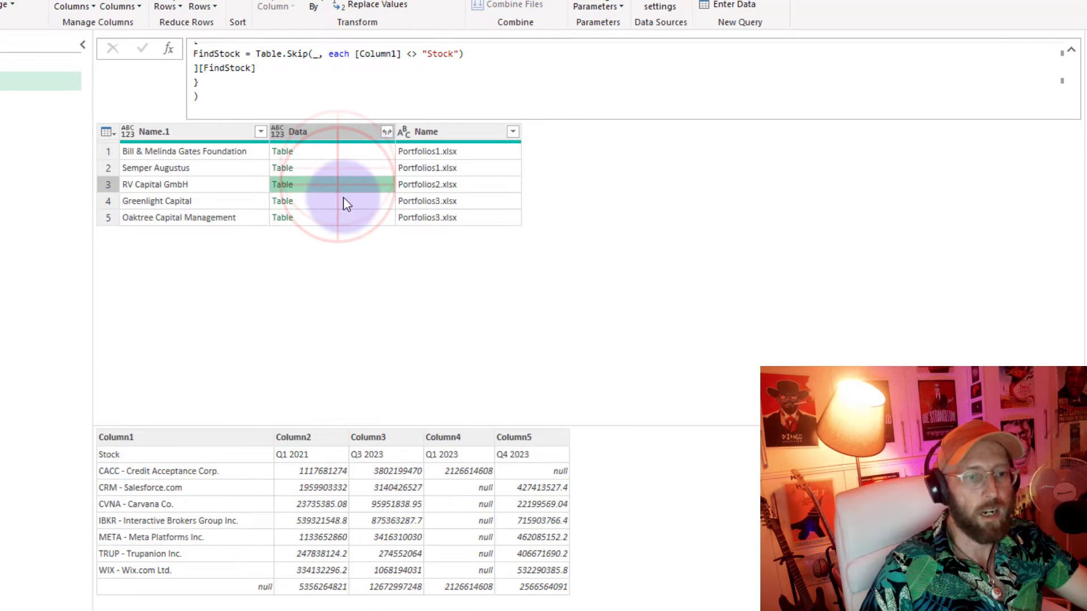
pyautogui.click(343, 201)
pyautogui.click(345, 216)
pyautogui.click(342, 202)
pyautogui.click(340, 185)
pyautogui.click(343, 167)
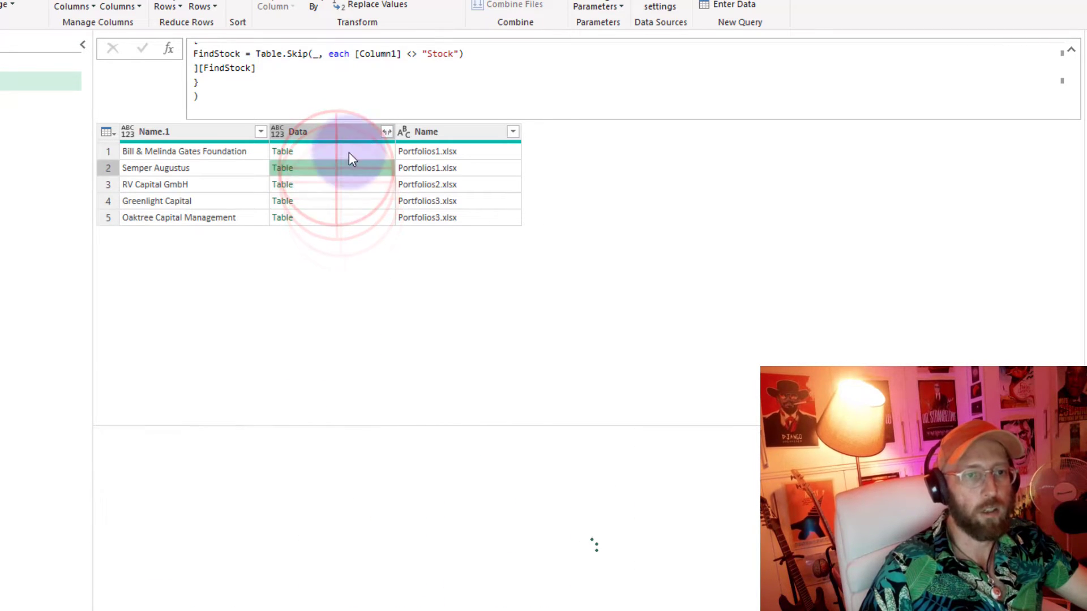
pyautogui.scroll(2, 1000, 75)
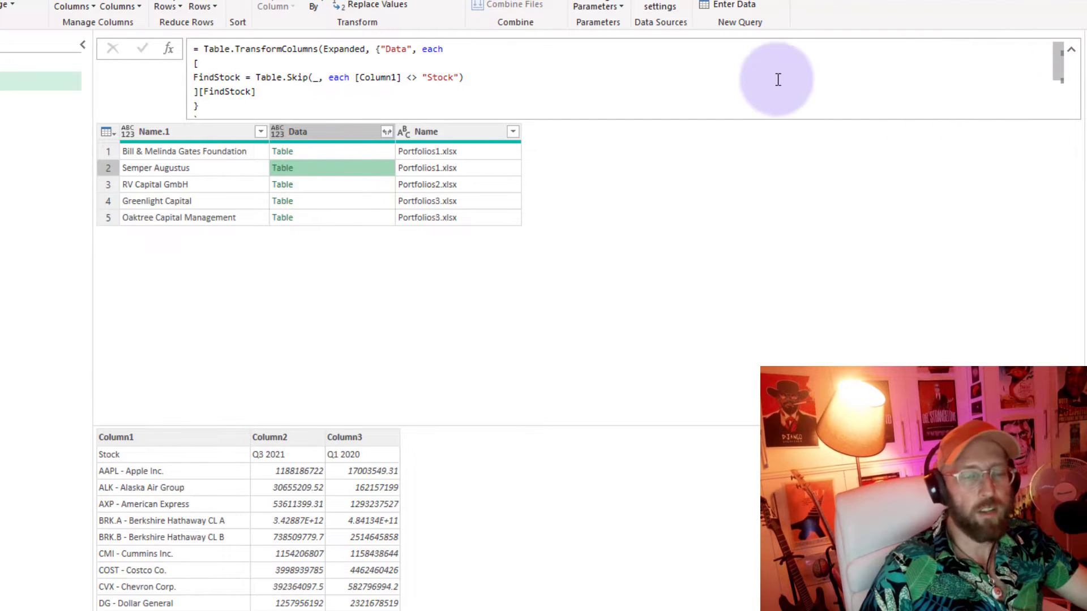
pyautogui.click(316, 185)
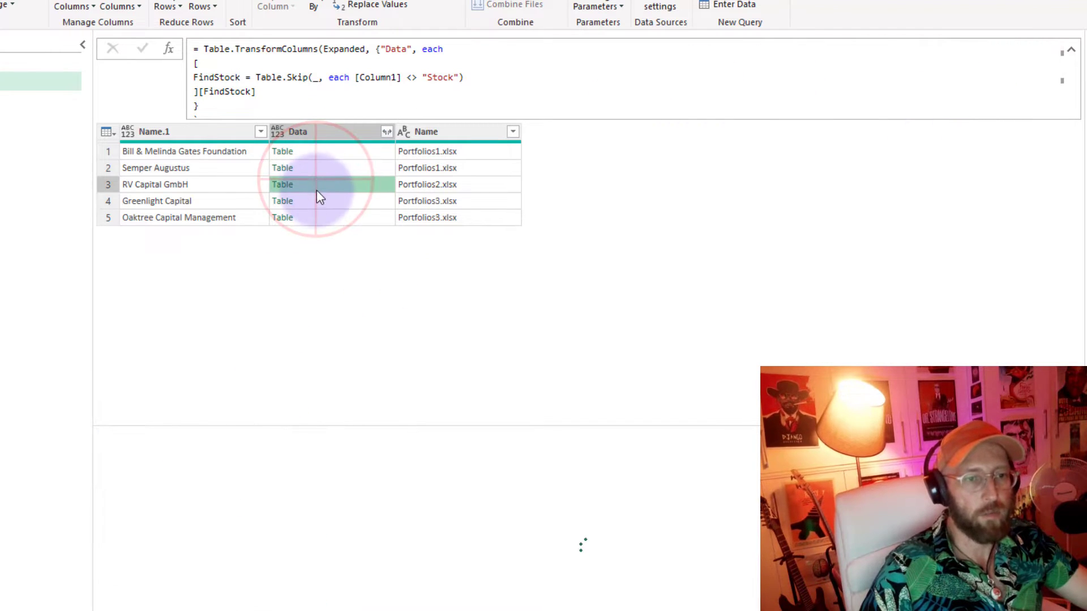
pyautogui.click(317, 201)
pyautogui.click(317, 186)
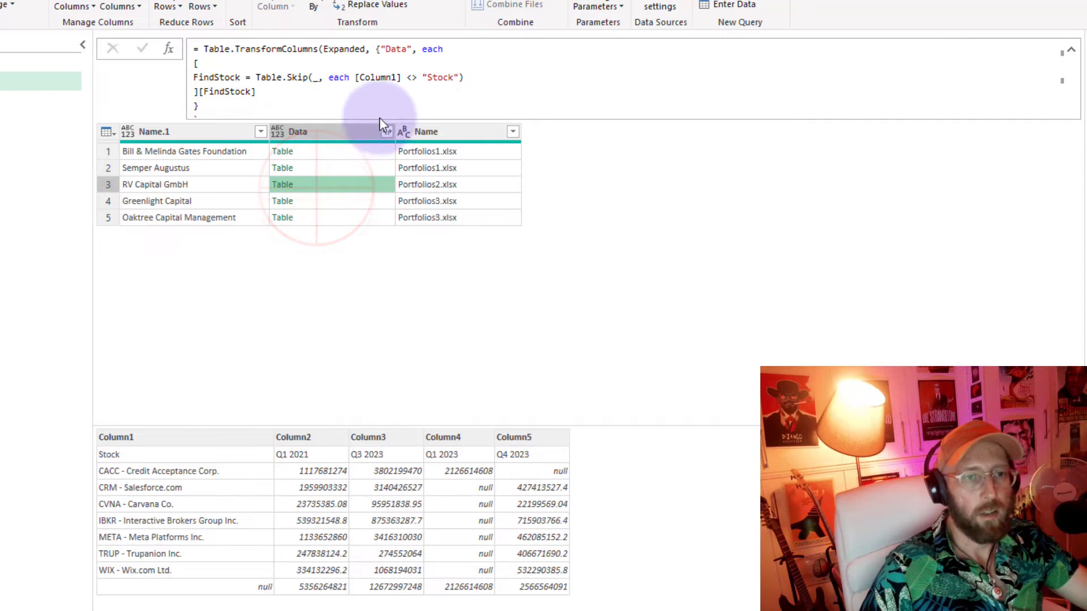
pyautogui.click(476, 77)
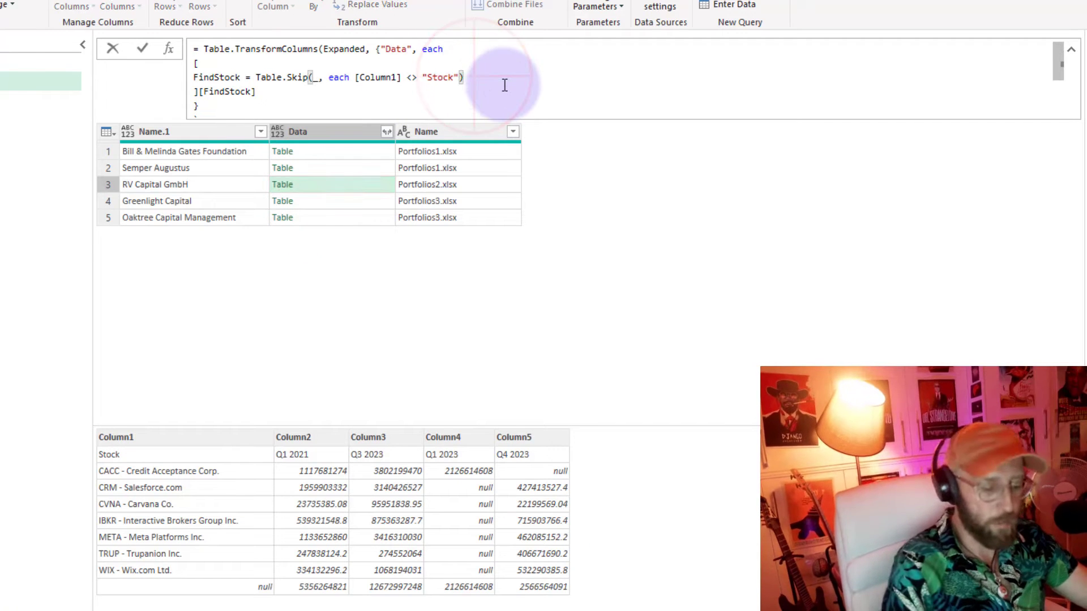
# Add a Promote step, Table.PromoteHeaders(FindStock), and return Promote instead of FindStock
pyautogui.write(',')
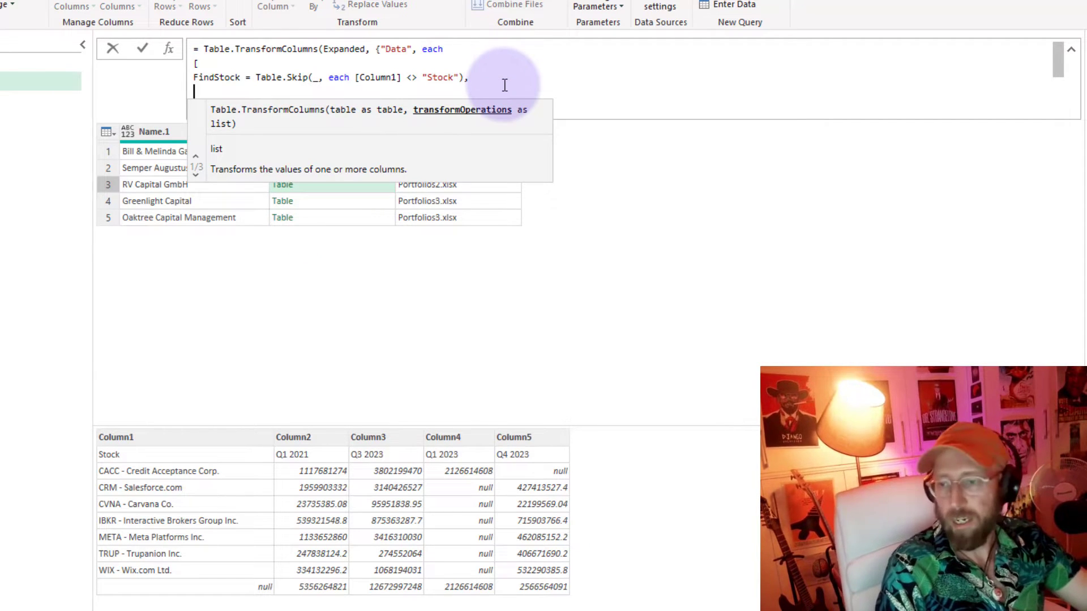
pyautogui.write('Promote = ')
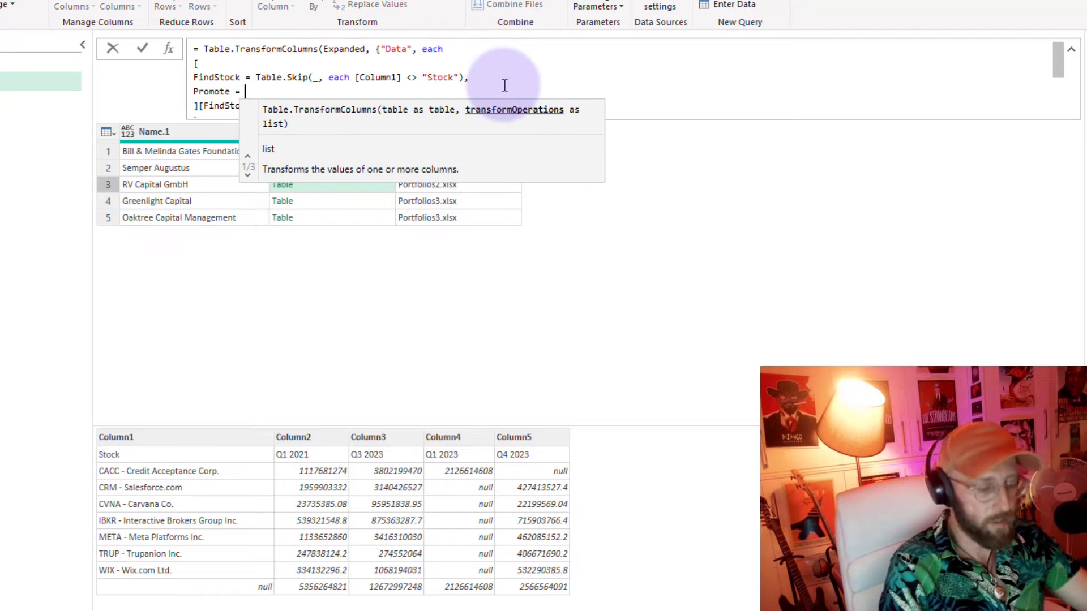
pyautogui.write('tablep')
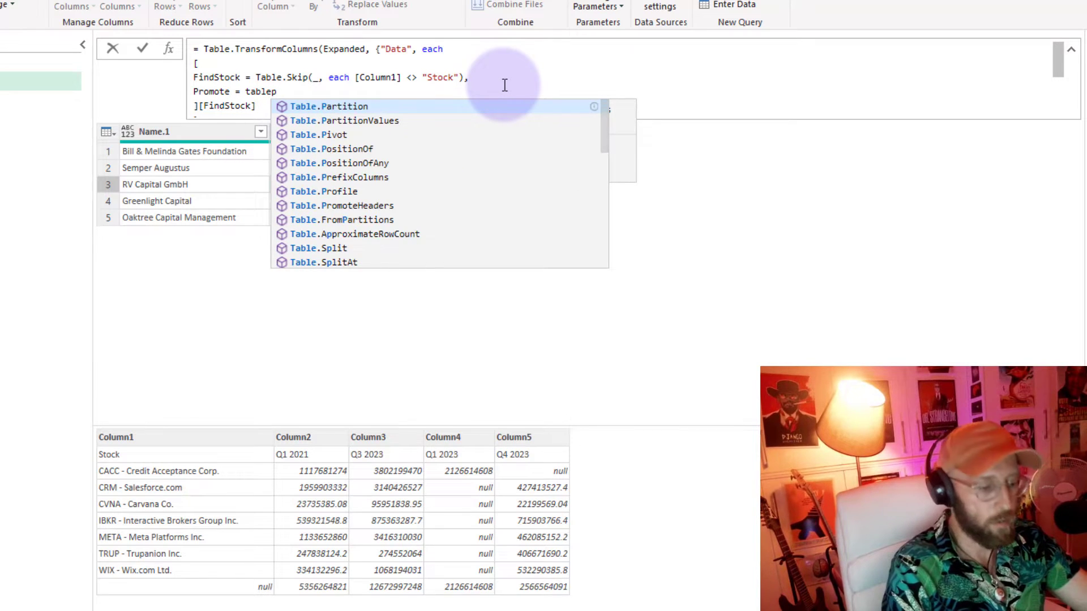
pyautogui.write('rom')
pyautogui.press('Tab')
pyautogui.write('(')
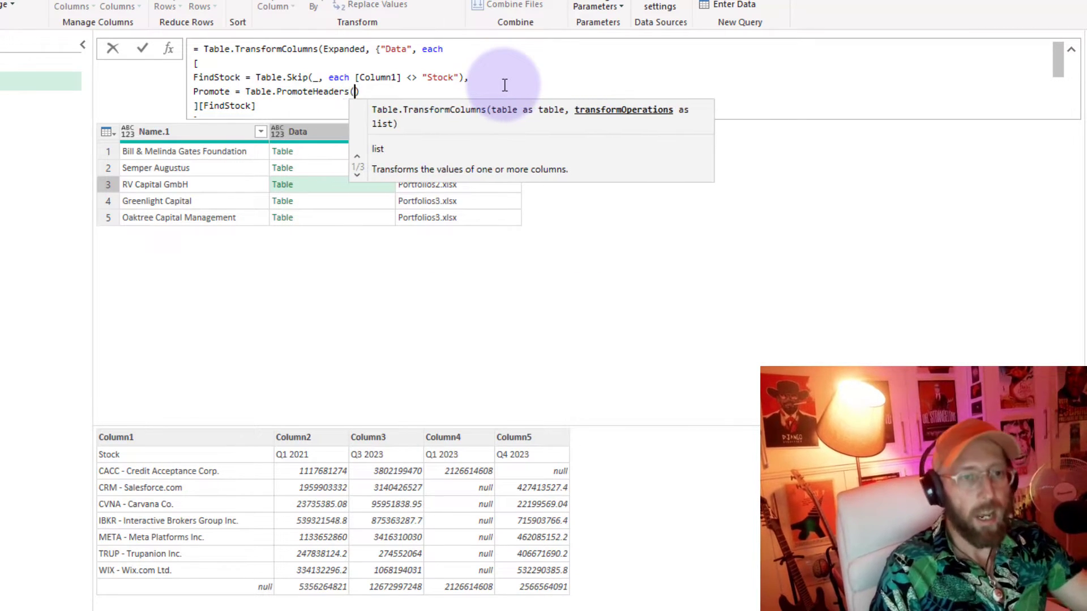
pyautogui.click(216, 80)
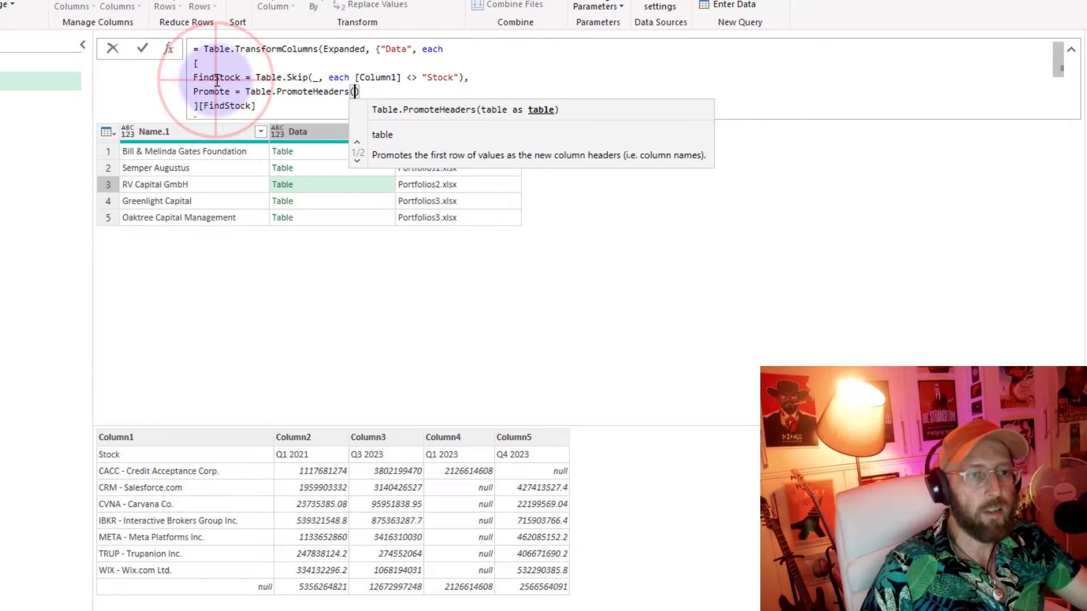
pyautogui.doubleClick(216, 80)
pyautogui.hotkey('ctrl', 'c')
pyautogui.click(356, 92)
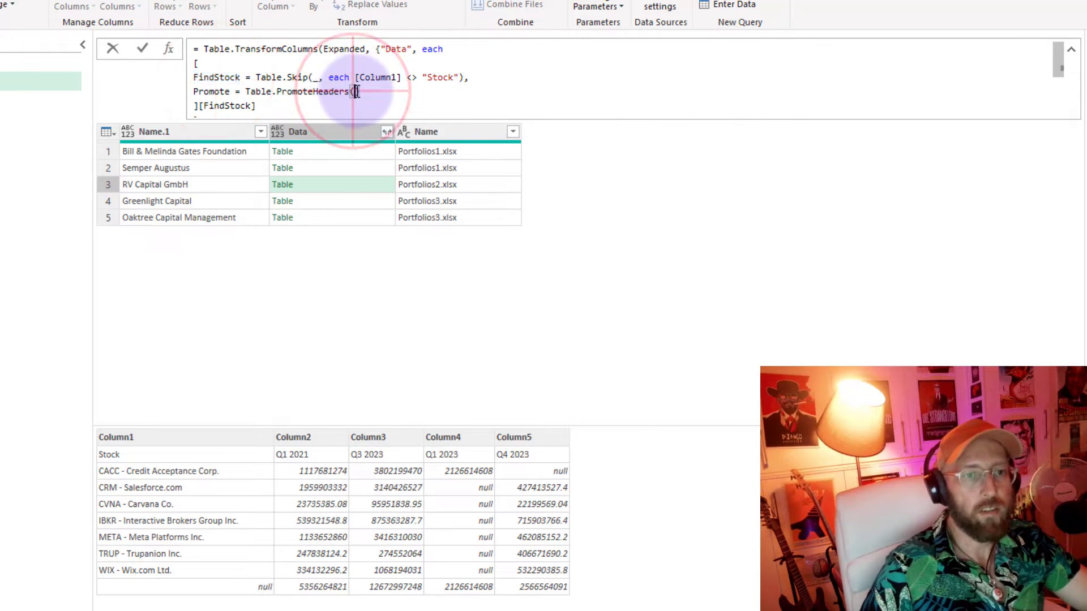
pyautogui.hotkey('ctrl', 'v')
pyautogui.doubleClick(211, 92)
pyautogui.hotkey('ctrl', 'c')
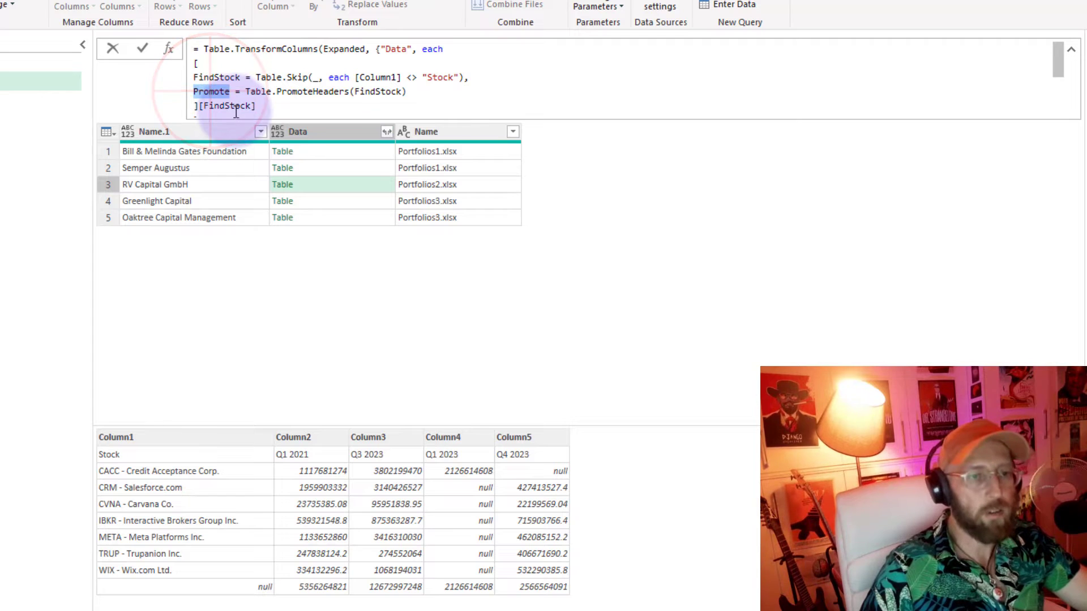
pyautogui.scroll(-1, 236, 110)
pyautogui.doubleClick(226, 82)
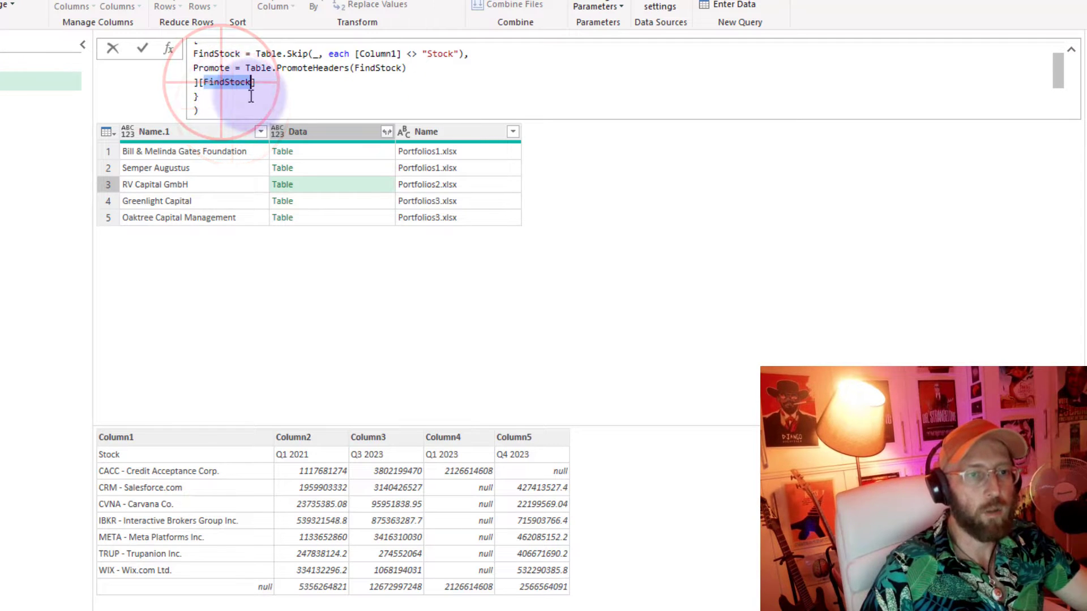
pyautogui.hotkey('ctrl', 'v')
# Preview the Bill & Melinda Gates, Semper Augustus and RV Capital GmbH nested tables
pyautogui.scroll(-1, 242, 107)
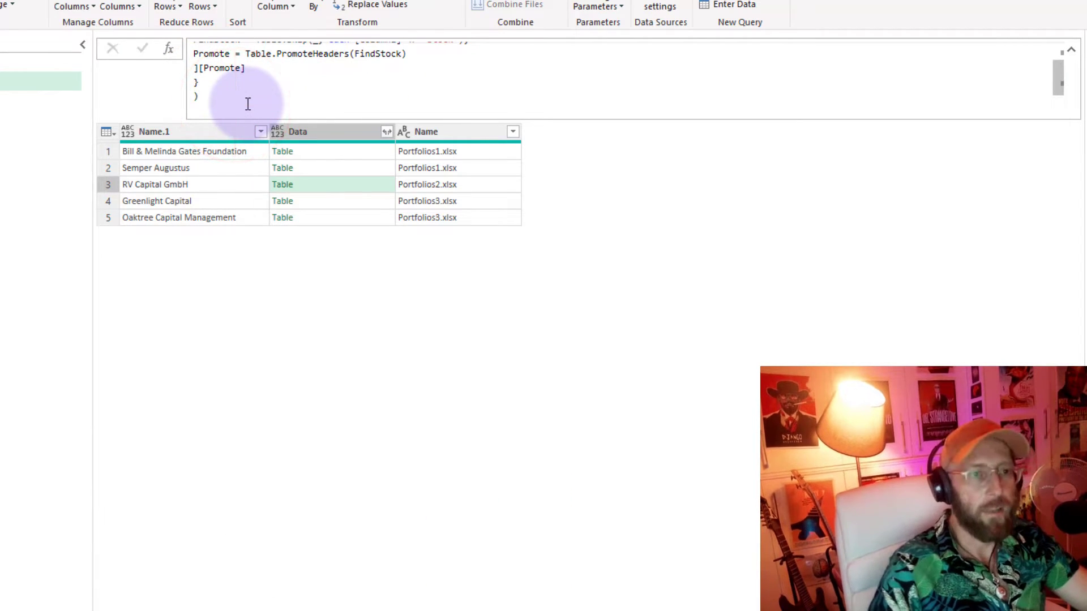
pyautogui.click(350, 153)
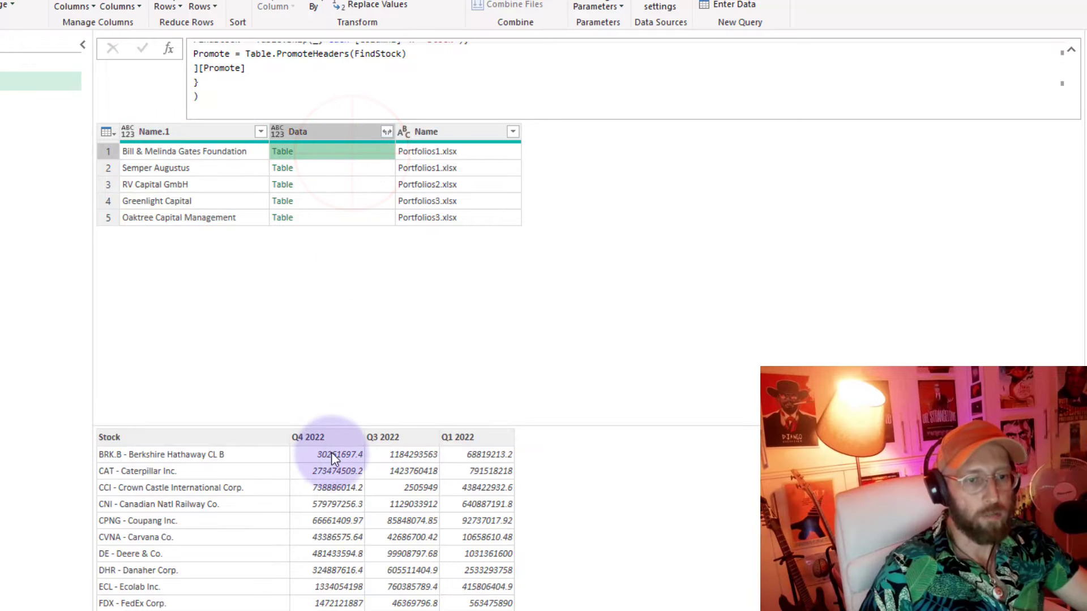
pyautogui.scroll(-1, 296, 493)
pyautogui.scroll(1, 297, 487)
pyautogui.click(328, 169)
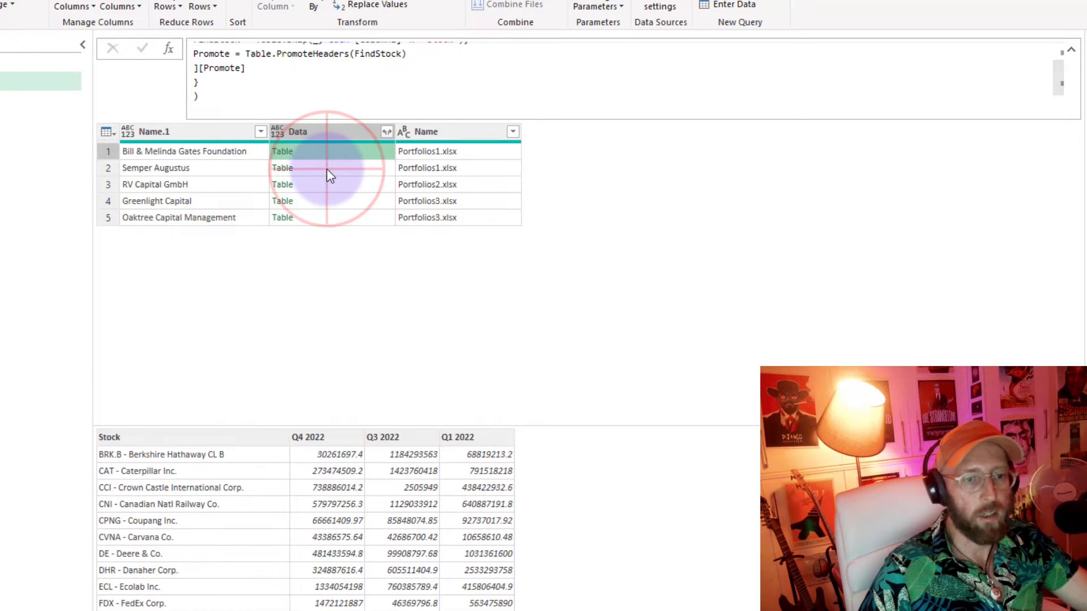
pyautogui.click(334, 186)
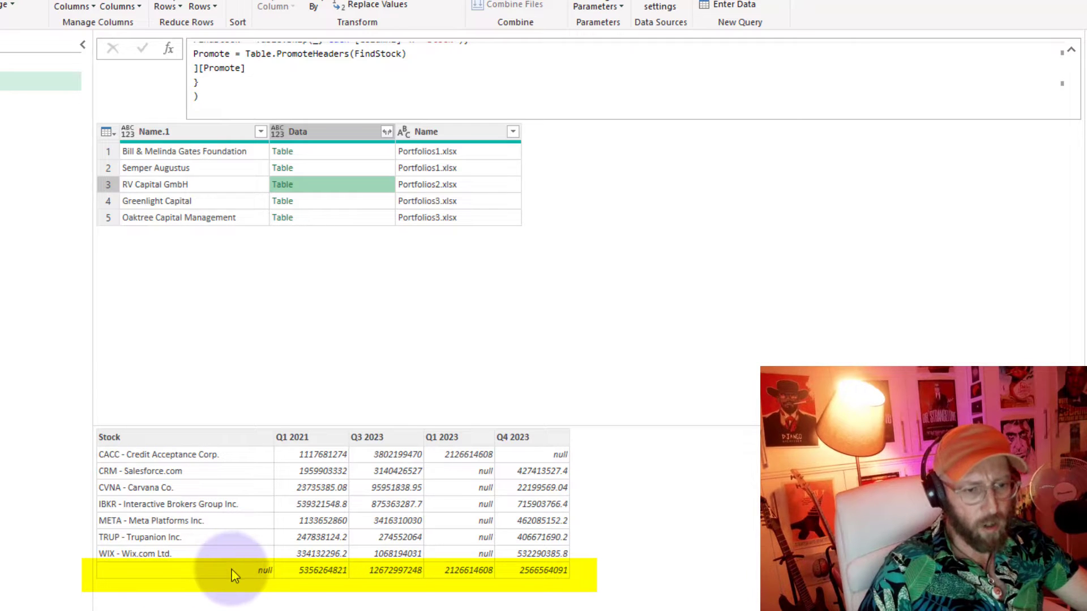
pyautogui.scroll(1, 480, 48)
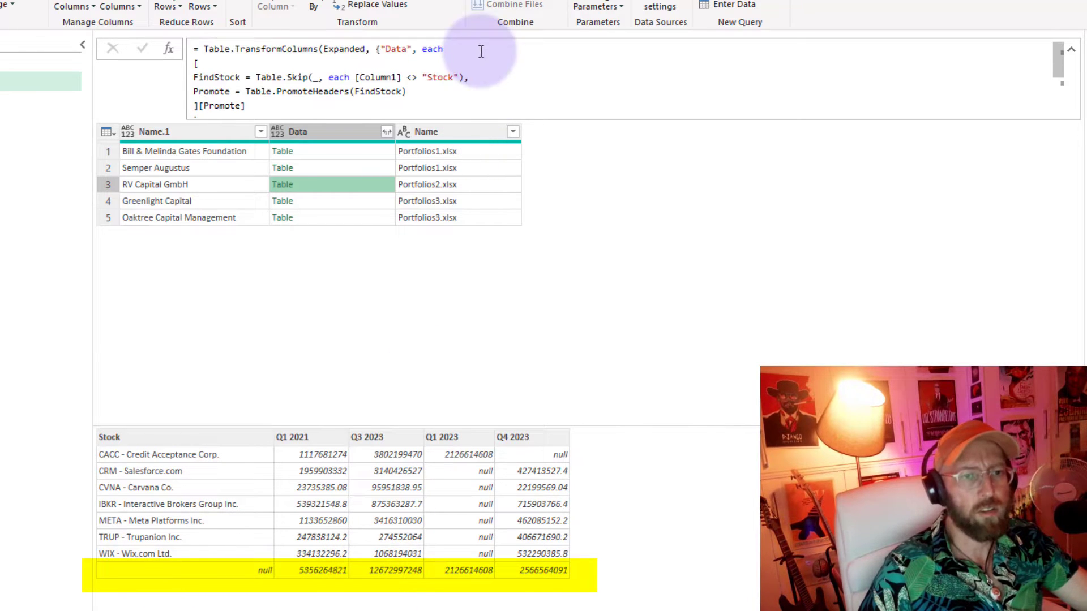
# Add ExcludeTotals = Table.SelectRows(Promote, each [Stock] <> null) and return it instead of Promote
pyautogui.click(453, 96)
pyautogui.write(',')
pyautogui.hotkey('shift', 'Return')
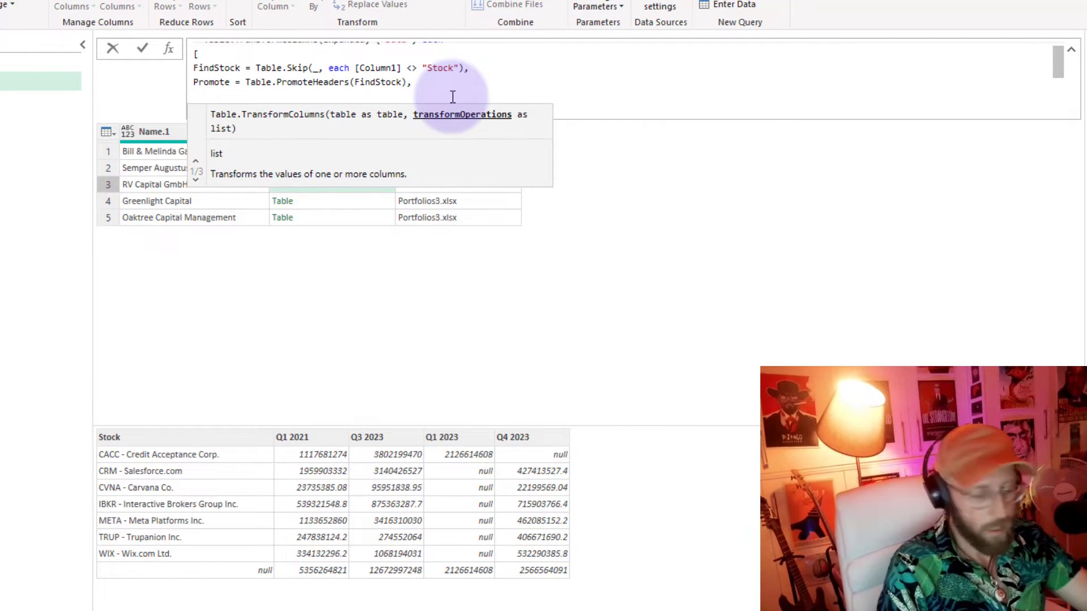
pyautogui.write('Exclude')
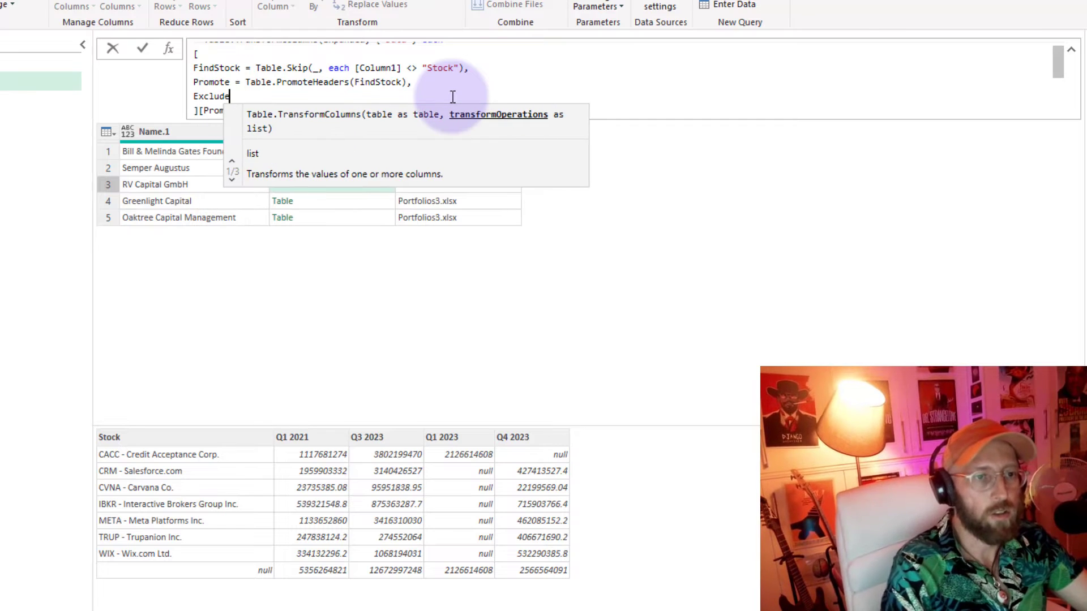
pyautogui.write('Totals = ')
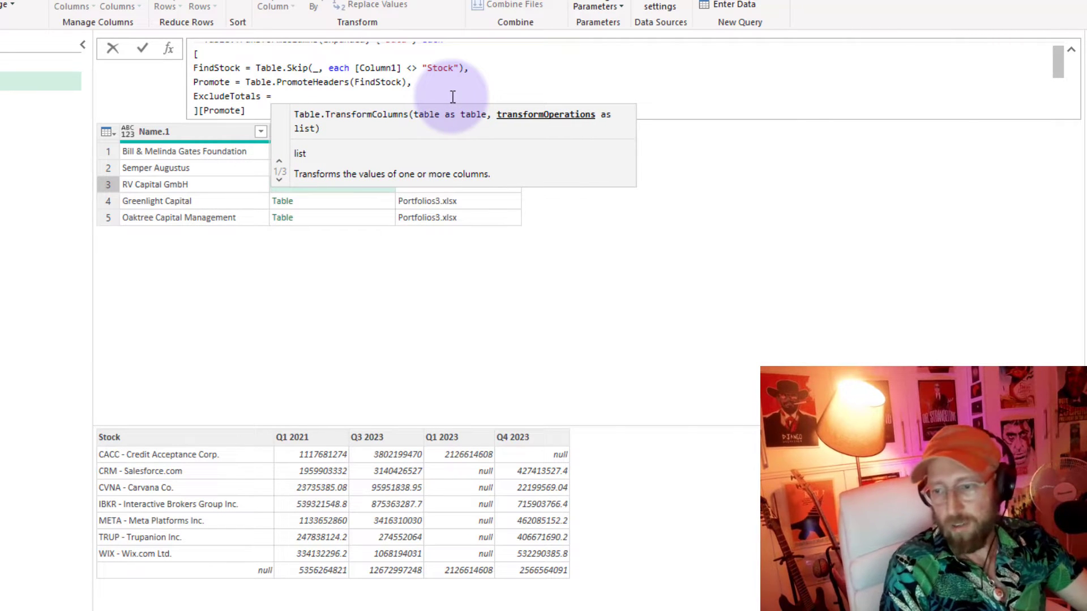
pyautogui.write('Table.SelectRows')
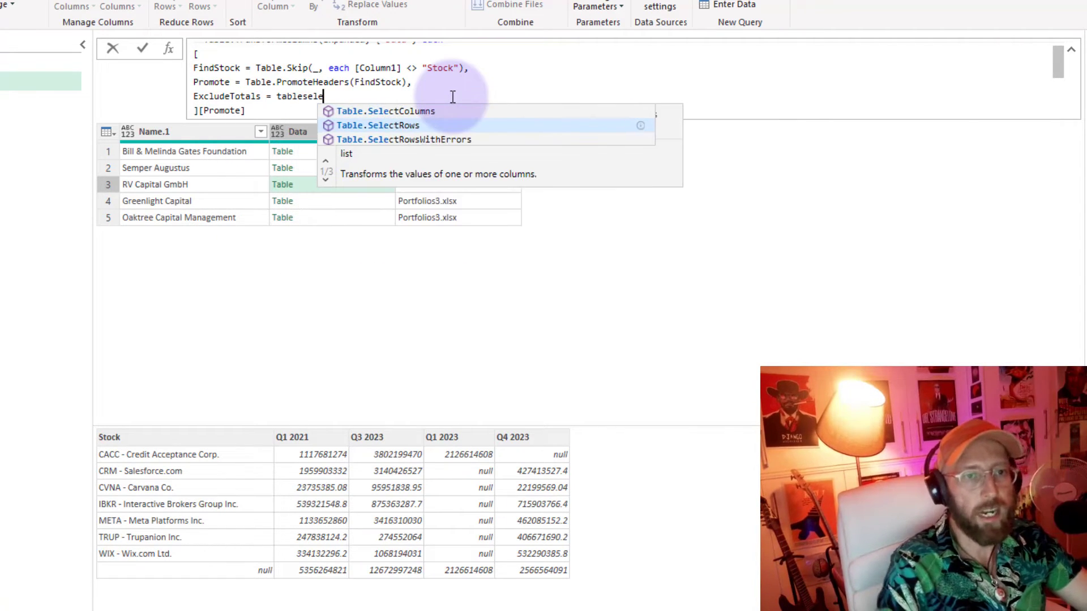
pyautogui.write('(')
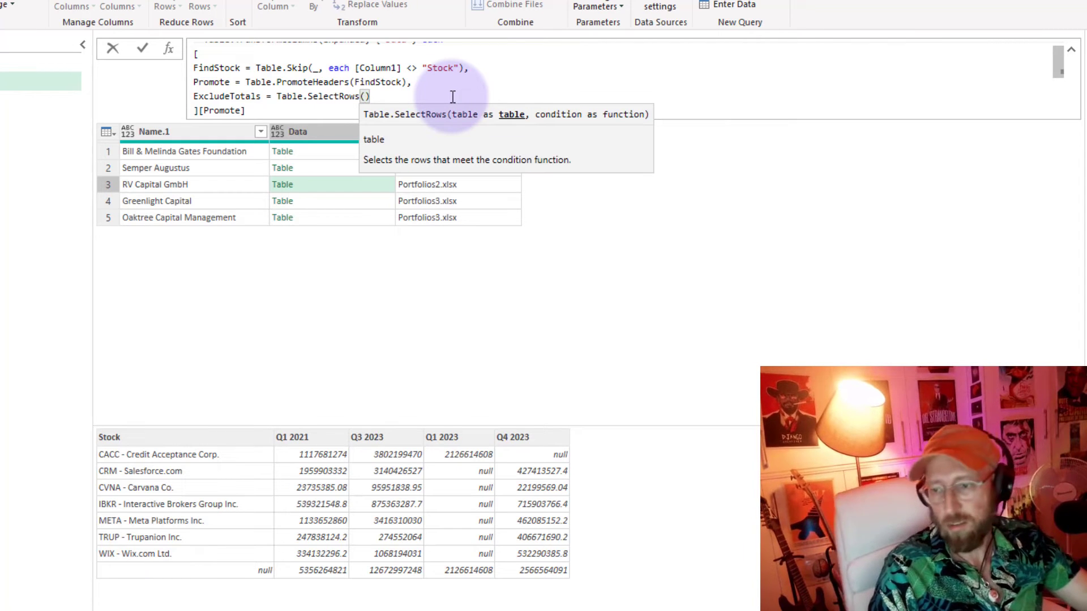
pyautogui.write('Promote')
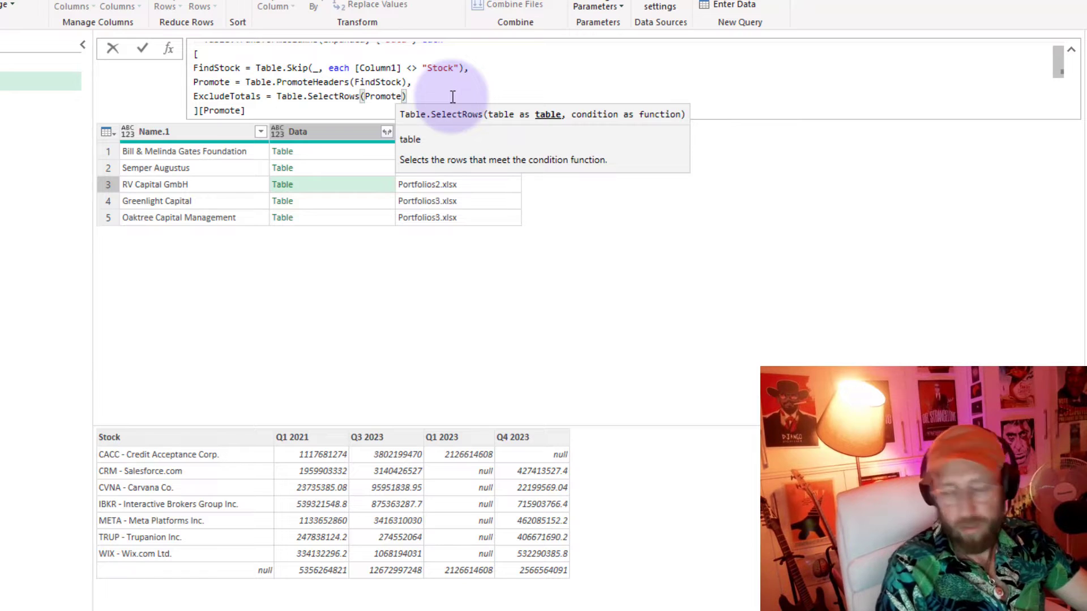
pyautogui.write(', each [S')
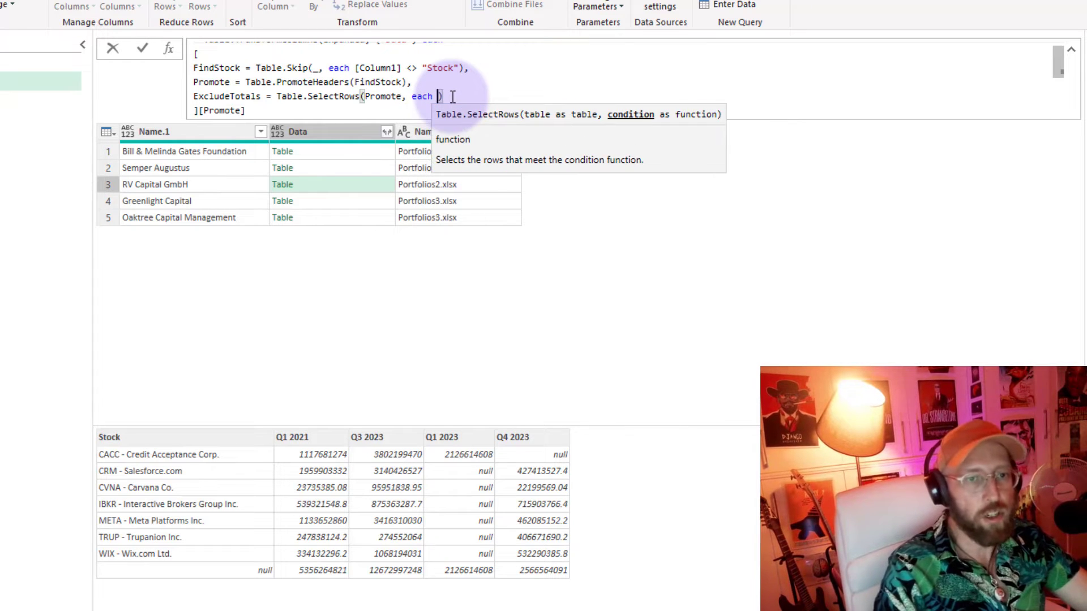
pyautogui.write('tock]')
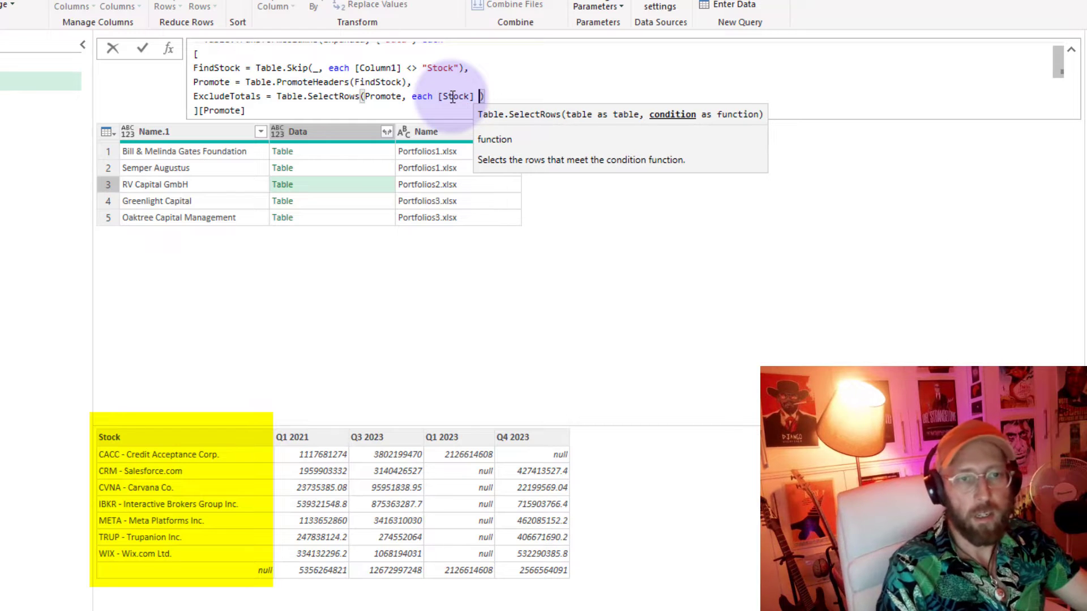
pyautogui.write(' <> null')
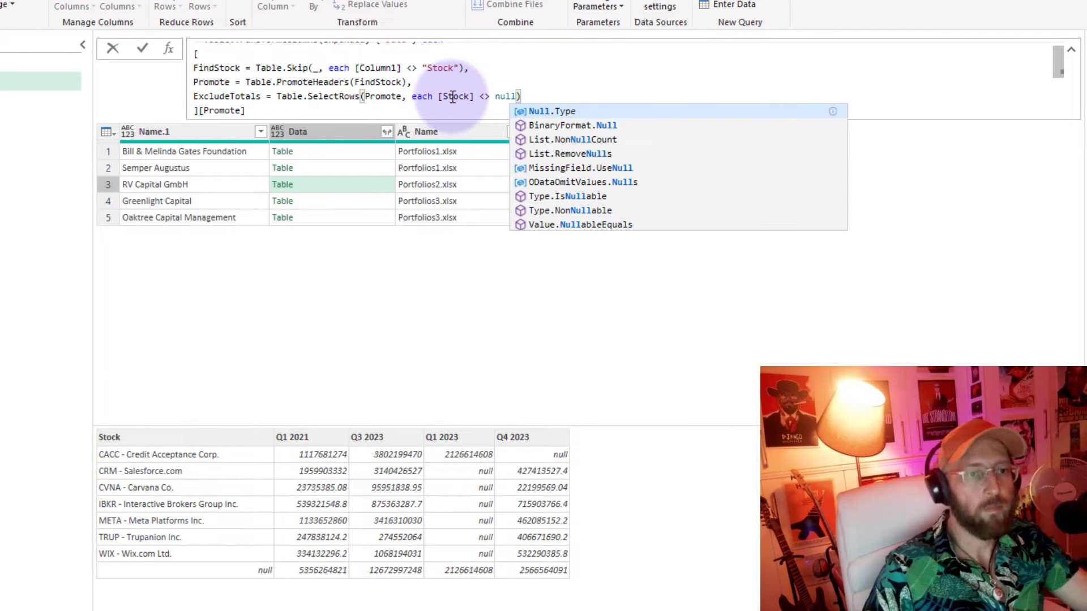
pyautogui.doubleClick(226, 96)
pyautogui.hotkey('ctrl', 'c')
pyautogui.doubleClick(224, 111)
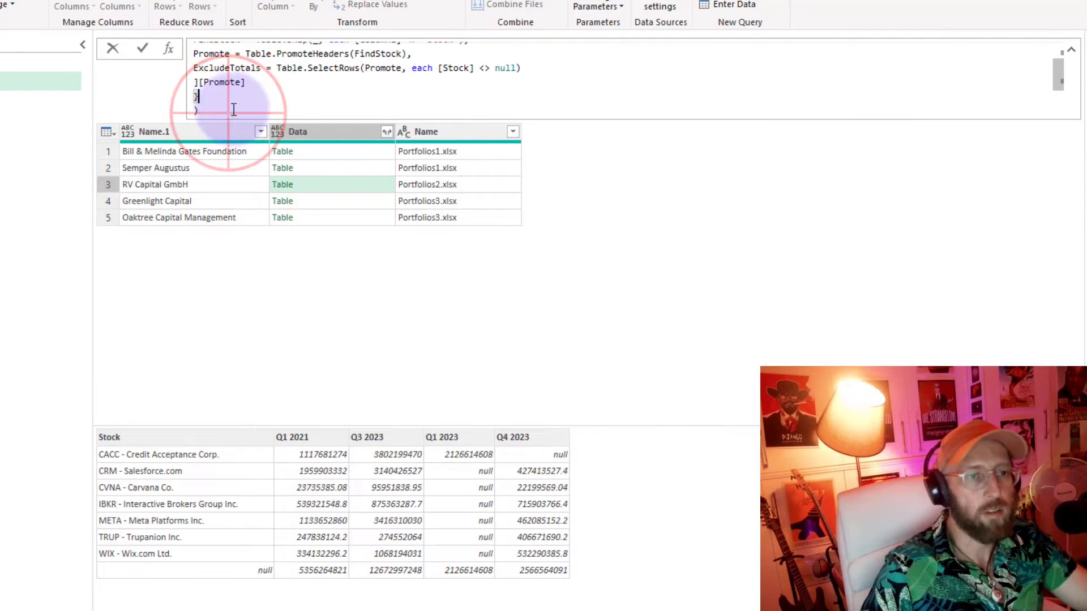
pyautogui.hotkey('ctrl', 'v')
pyautogui.click(237, 108)
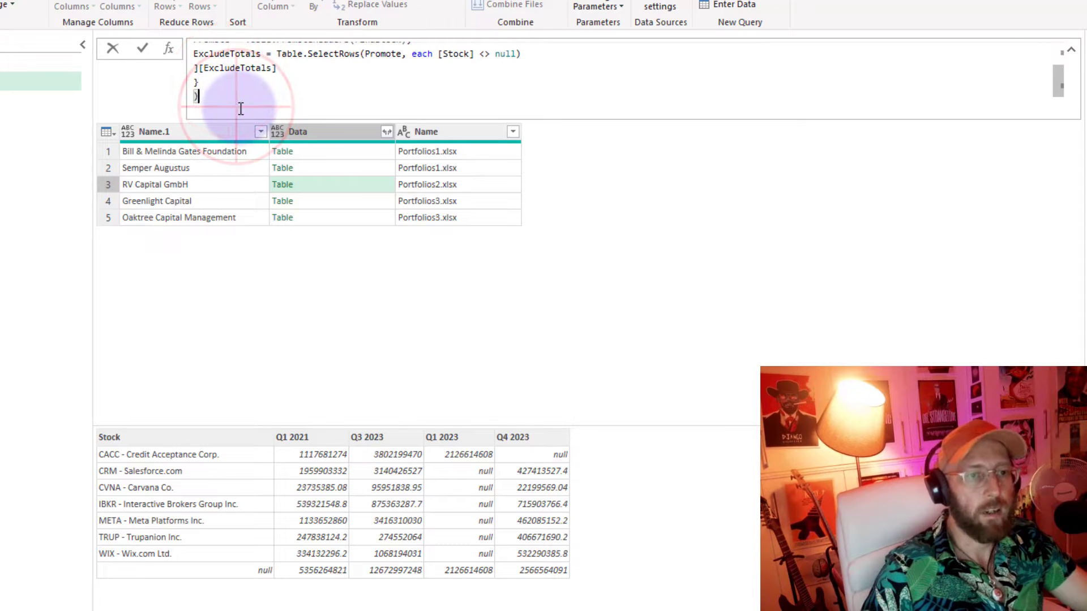
pyautogui.press('Return')
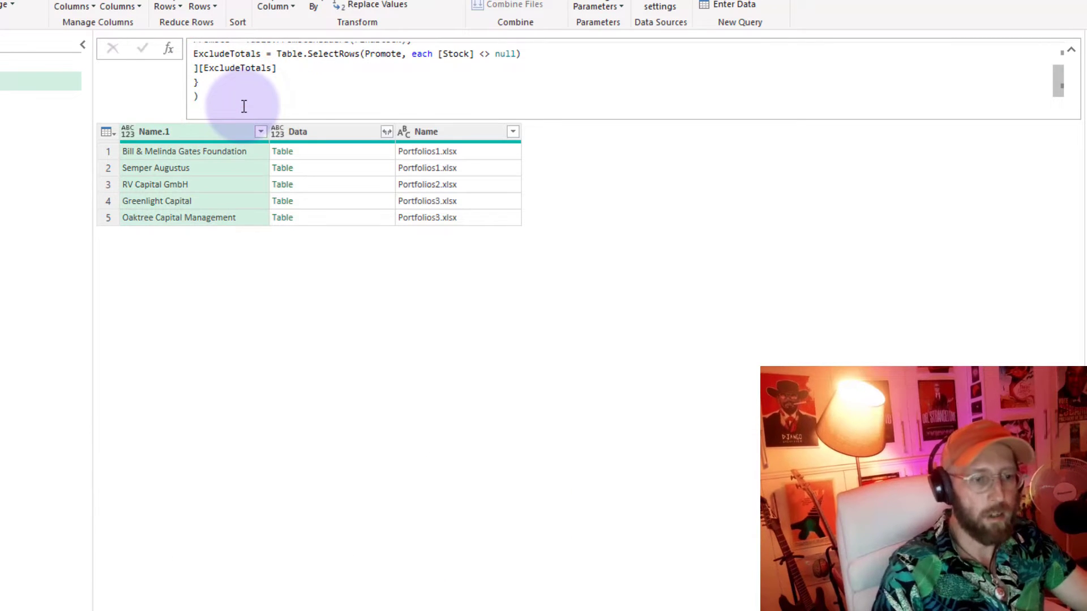
# Check the Semper Augustus, Greenlight Capital and Oaktree tables no longer show totals rows
pyautogui.click(365, 161)
pyautogui.click(367, 170)
pyautogui.click(364, 201)
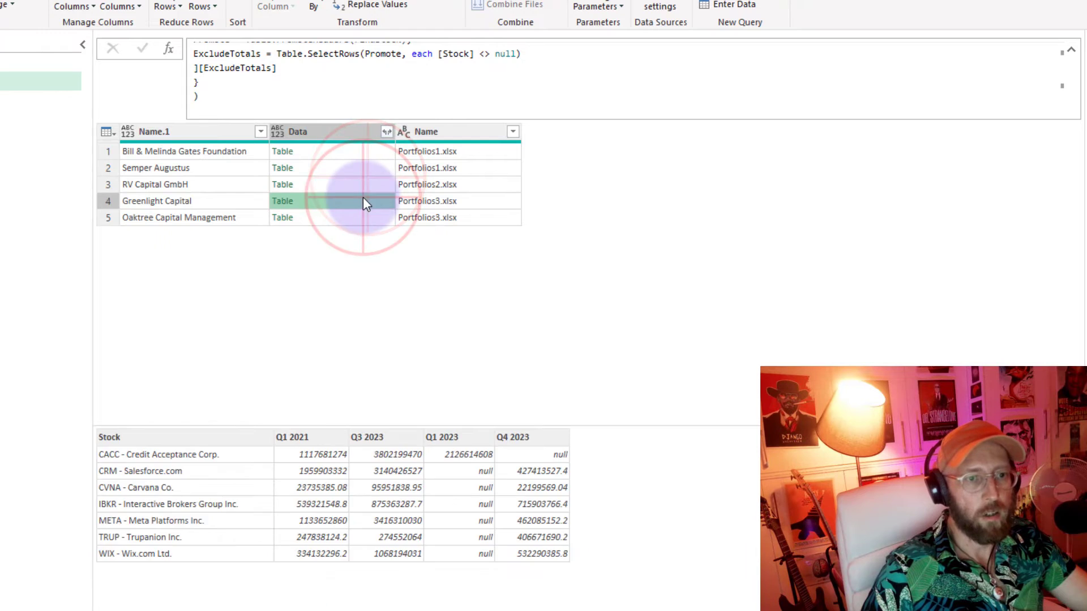
pyautogui.click(361, 219)
pyautogui.click(349, 154)
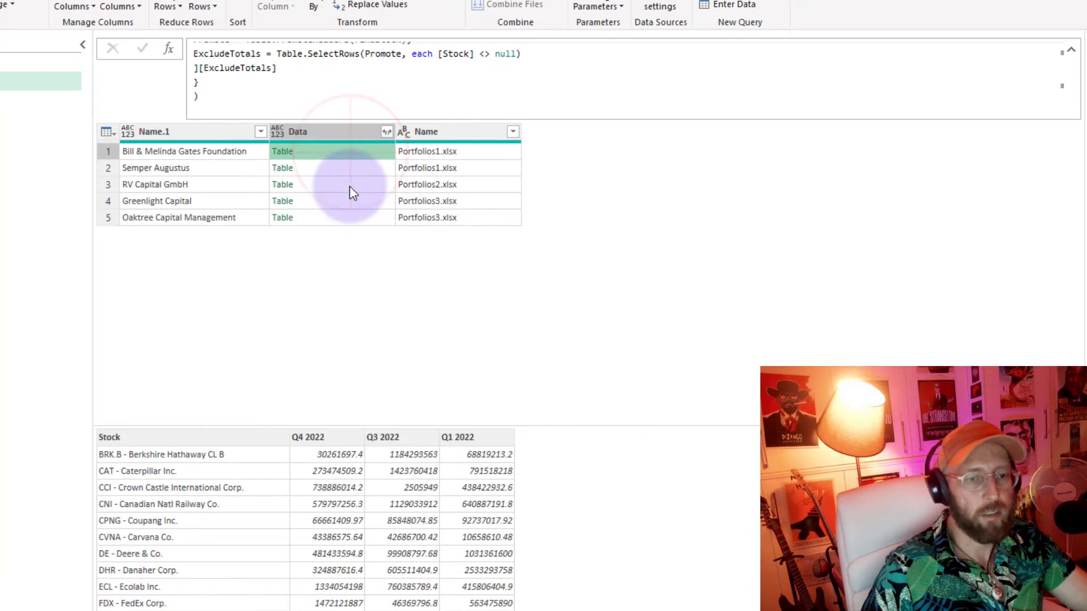
pyautogui.click(347, 218)
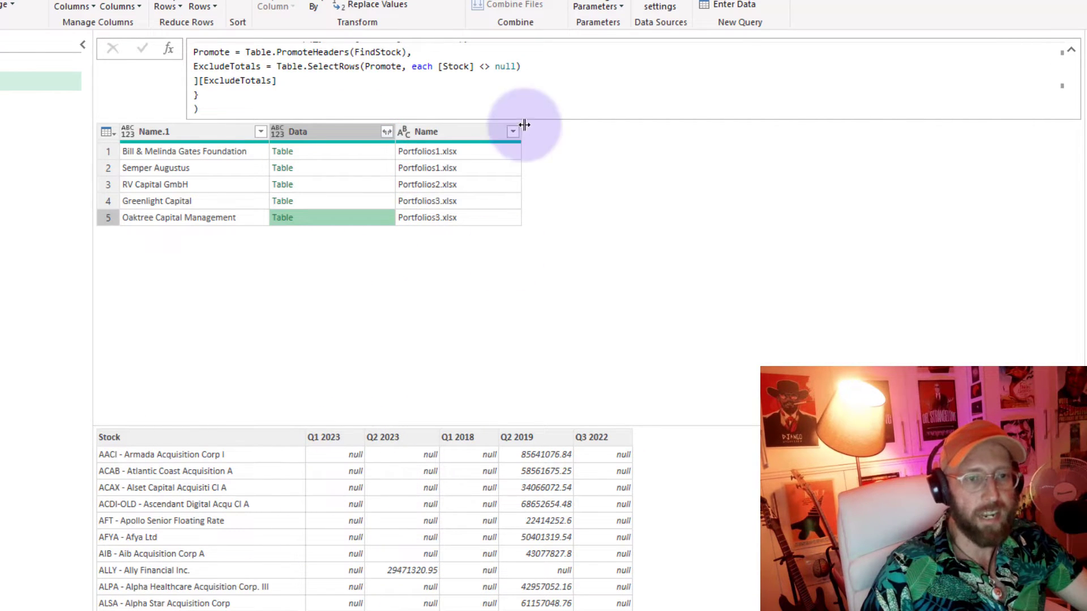
pyautogui.click(532, 66)
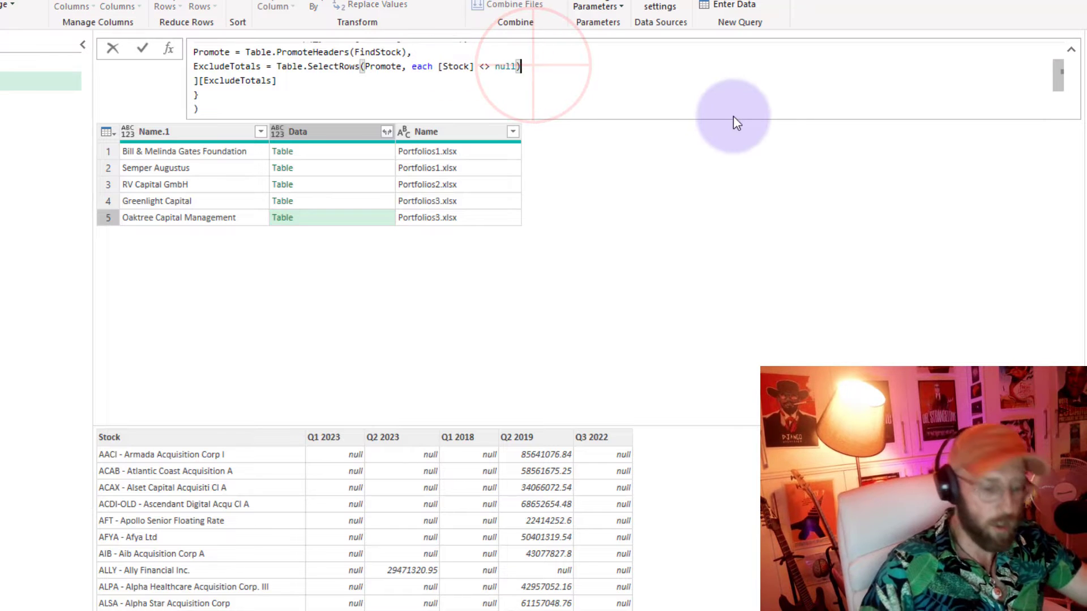
# Begin an Unpivot step: Table.UnpivotOtherColumns on ExcludeTotals, keeping {"Stock"}
pyautogui.write(',')
pyautogui.press('Return')
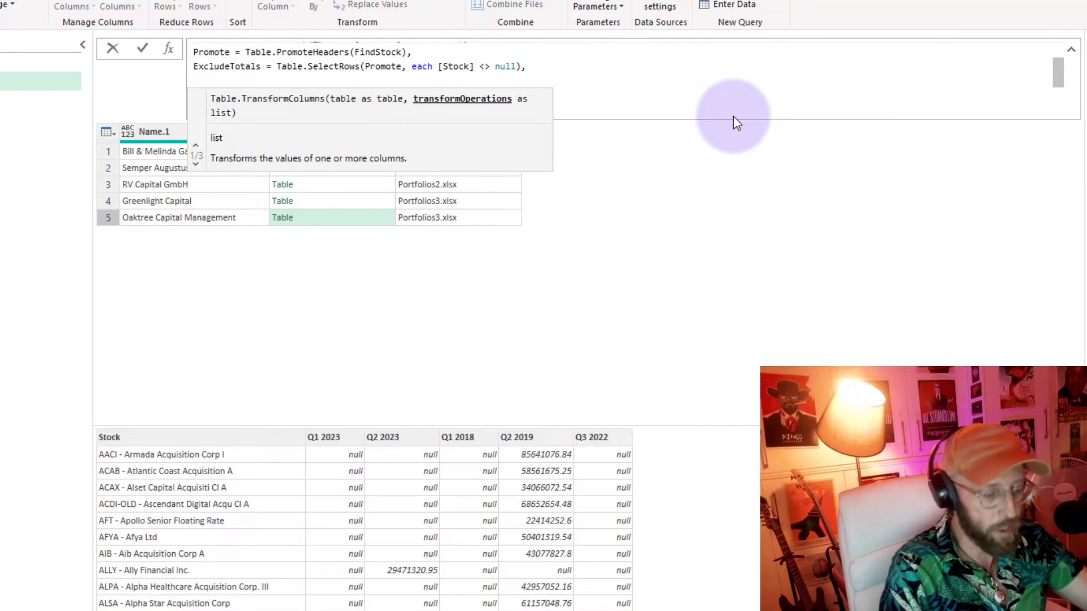
pyautogui.write('Unpivot = ')
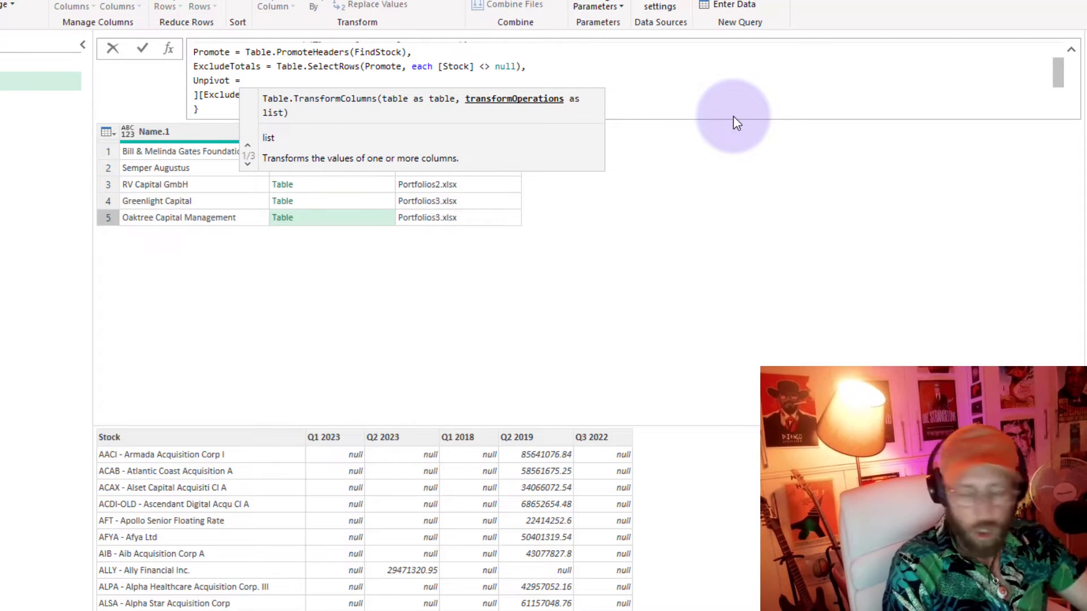
pyautogui.write('table.un')
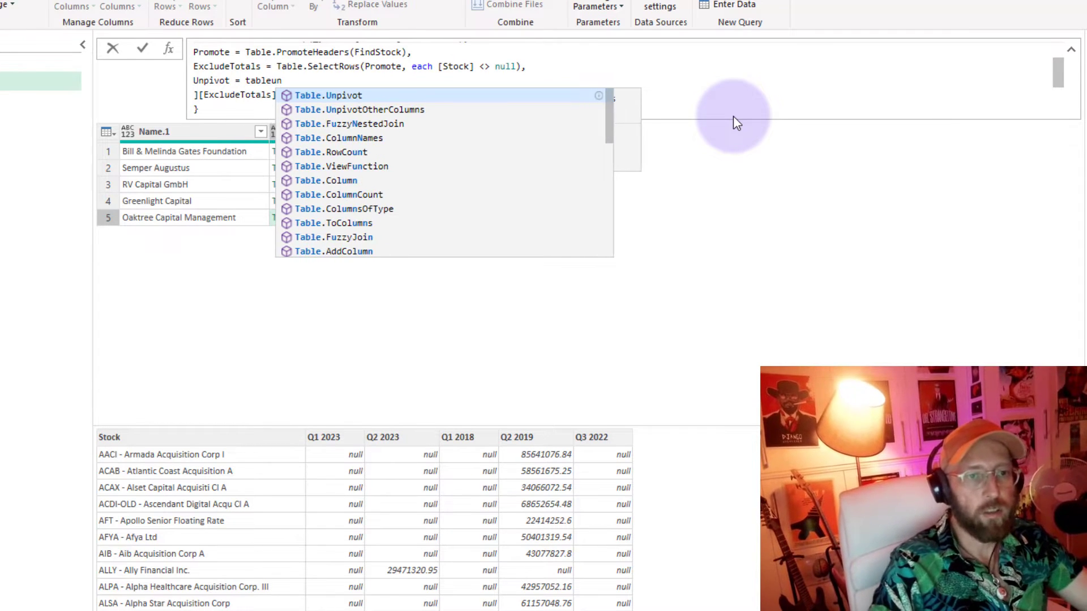
pyautogui.press('Down')
pyautogui.press('Tab')
pyautogui.write('(Exc')
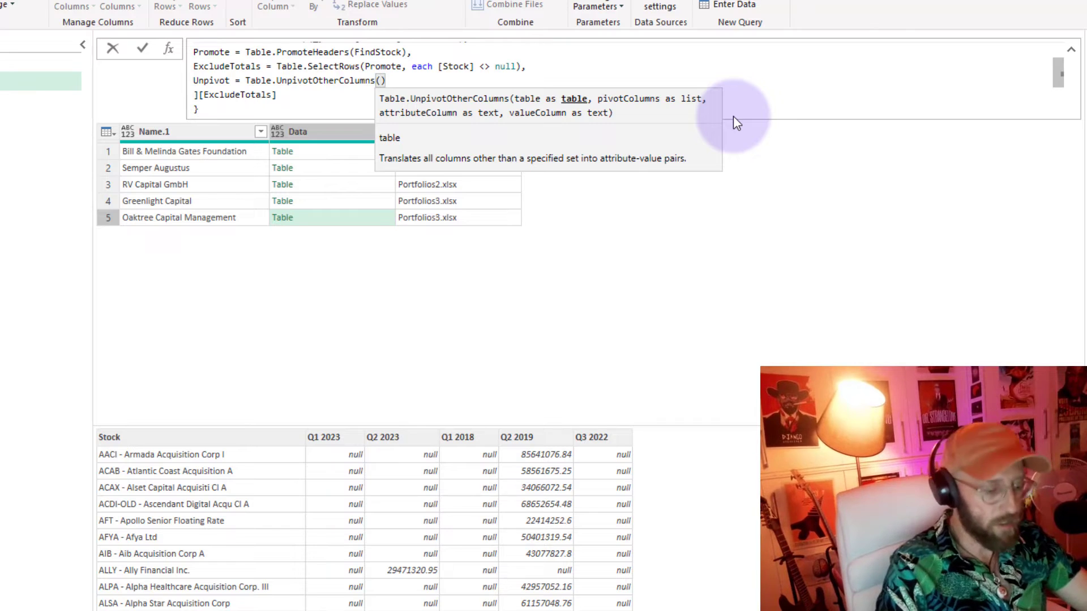
pyautogui.press('Down')
pyautogui.press('Down')
pyautogui.press('Tab')
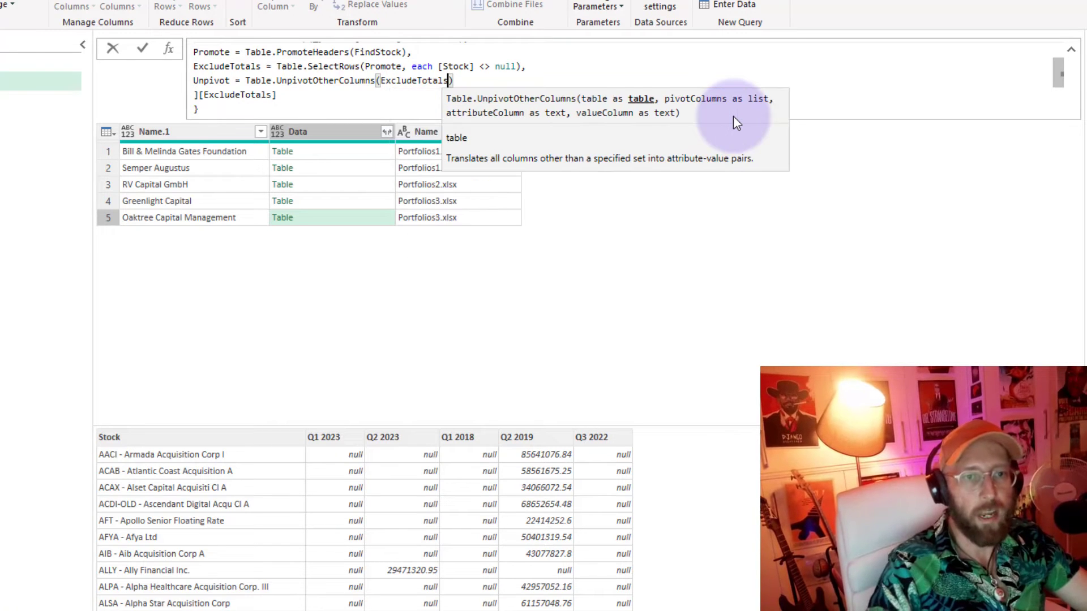
pyautogui.write(', ')
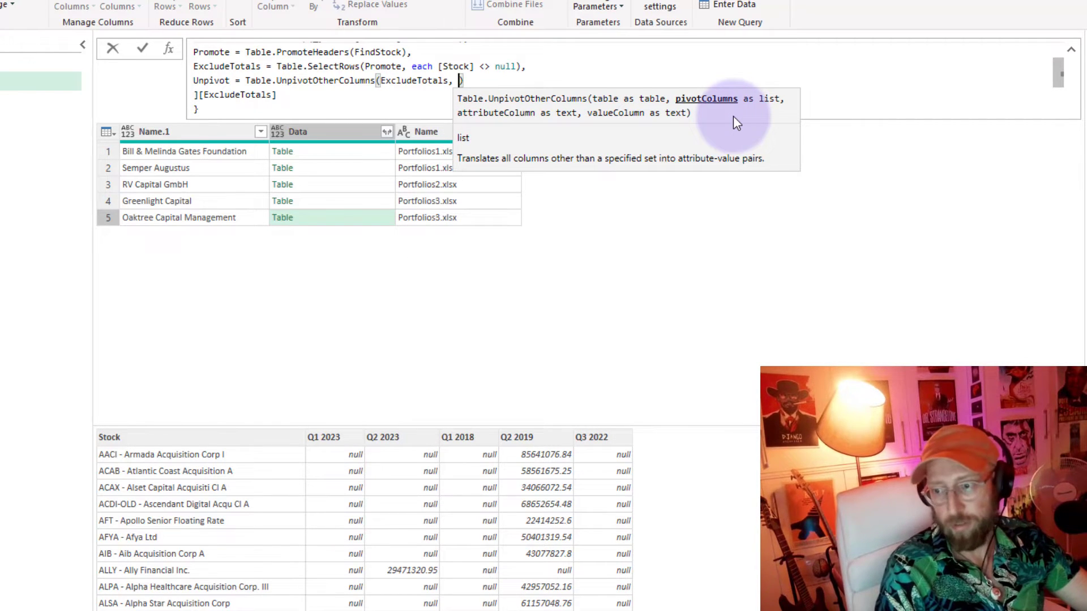
pyautogui.write('{"S')
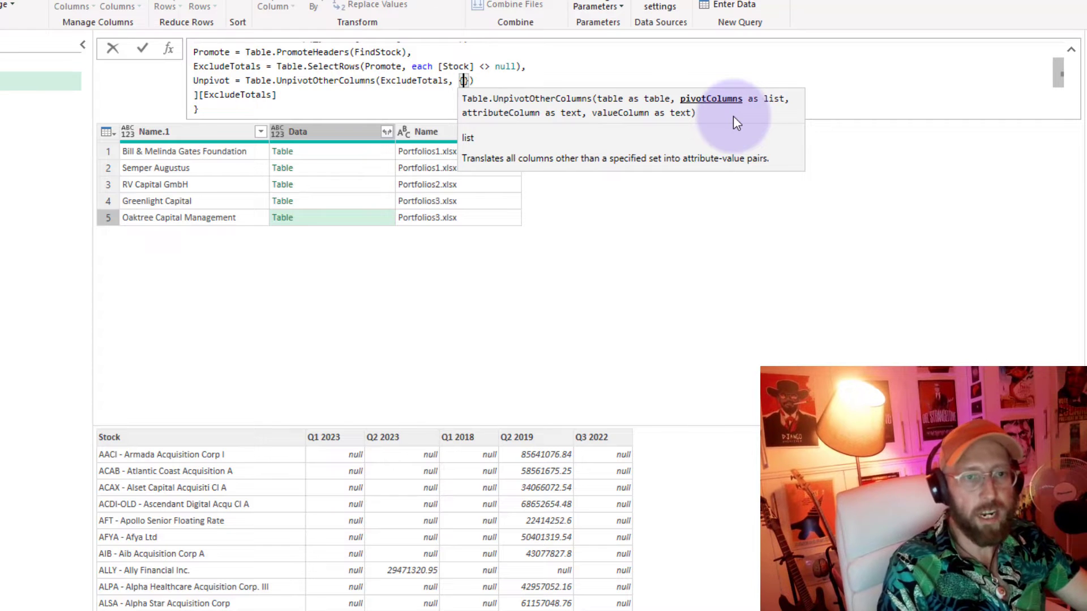
pyautogui.write('tock')
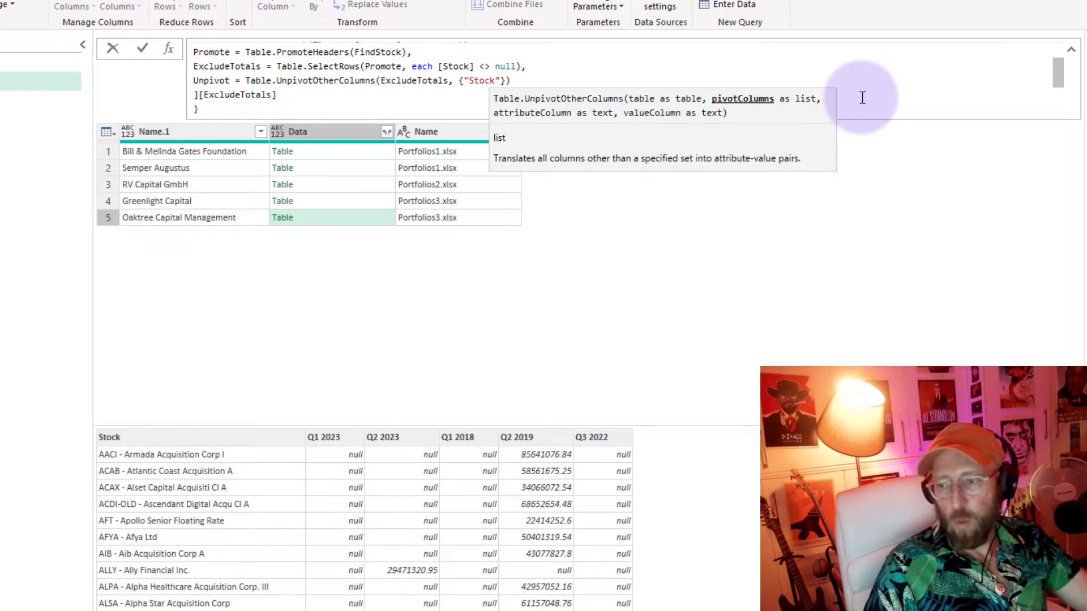
pyautogui.press('Right')
pyautogui.press('Right')
# Name the unpivoted columns "Period" and "Holdings", removing the stray braces around Period
pyautogui.write(', ')
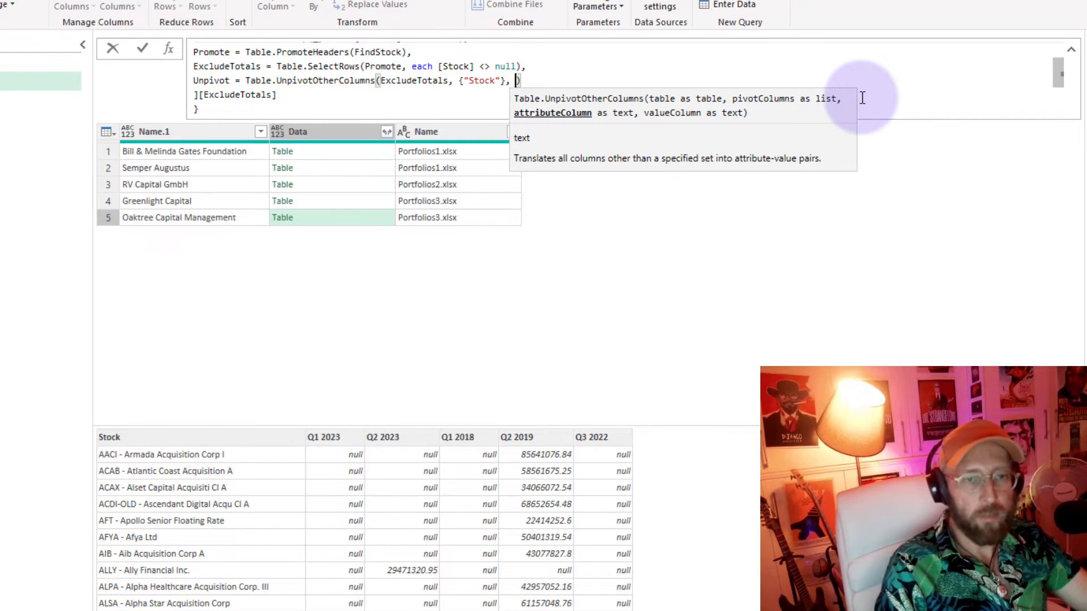
pyautogui.write('{"Pe')
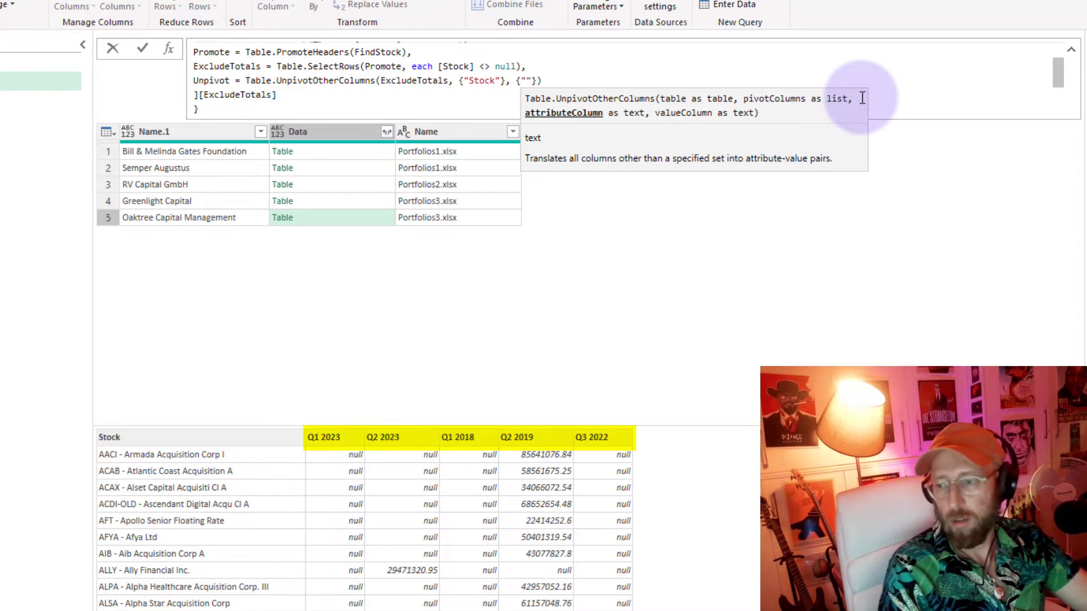
pyautogui.write('riod')
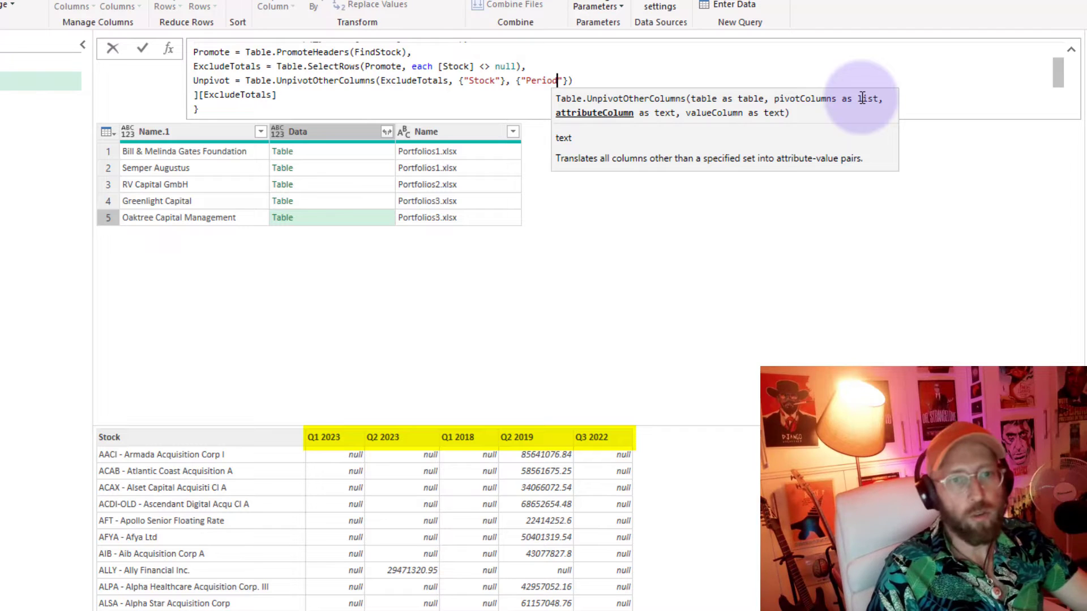
pyautogui.press('Left')
pyautogui.press('Left')
pyautogui.press('Left')
pyautogui.press('Left')
pyautogui.press('Left')
pyautogui.press('Left')
pyautogui.press('Left')
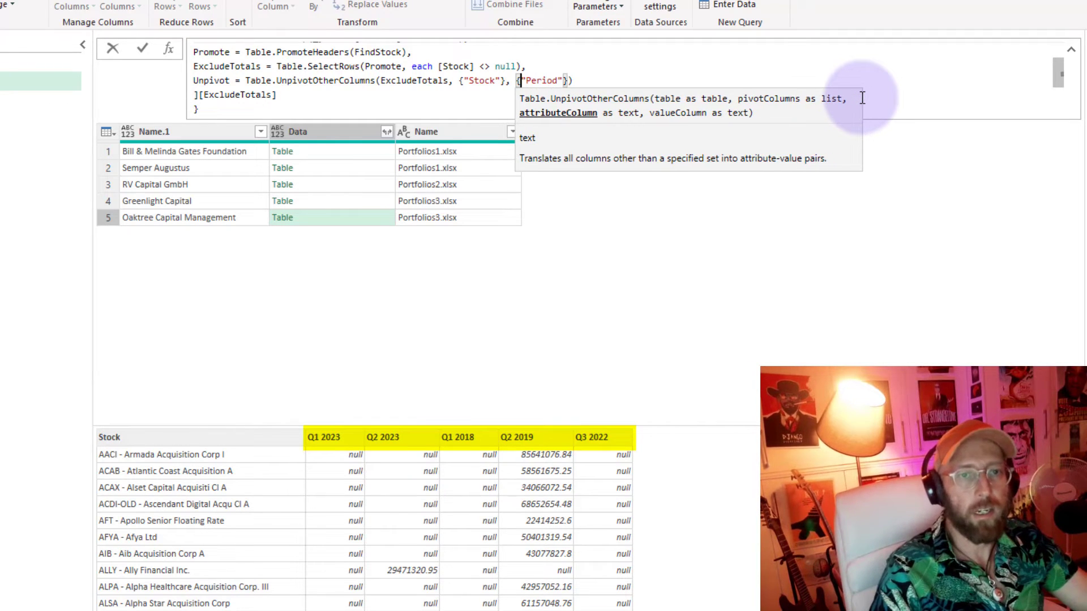
pyautogui.press('BackSpace')
pyautogui.press('Right')
pyautogui.press('Right')
pyautogui.press('Right')
pyautogui.press('Right')
pyautogui.press('Right')
pyautogui.press('Right')
pyautogui.press('Right')
pyautogui.press('Right')
pyautogui.press('BackSpace')
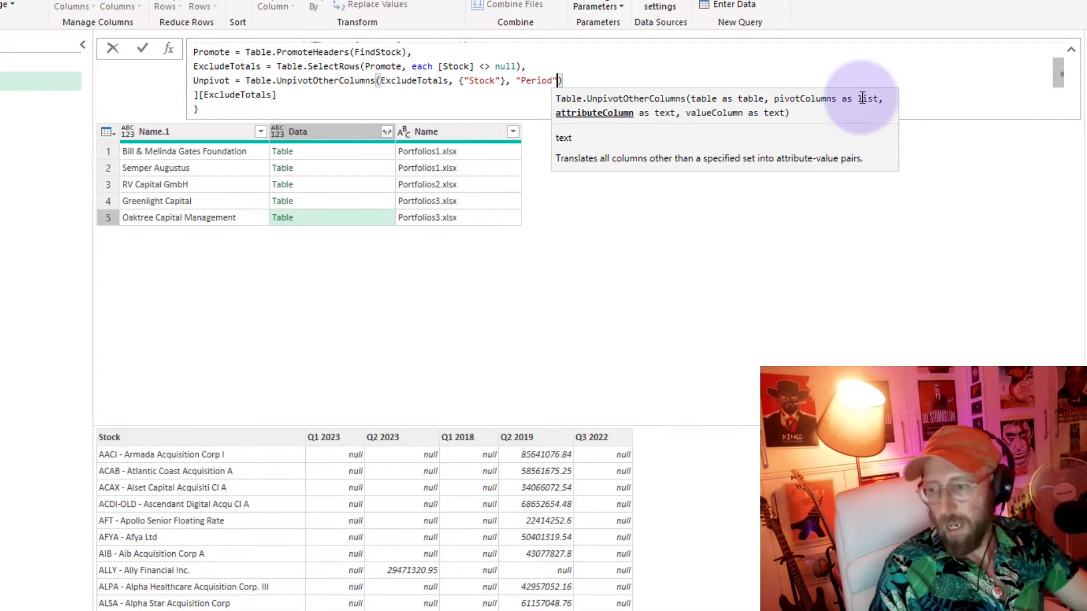
pyautogui.write(',"Hold')
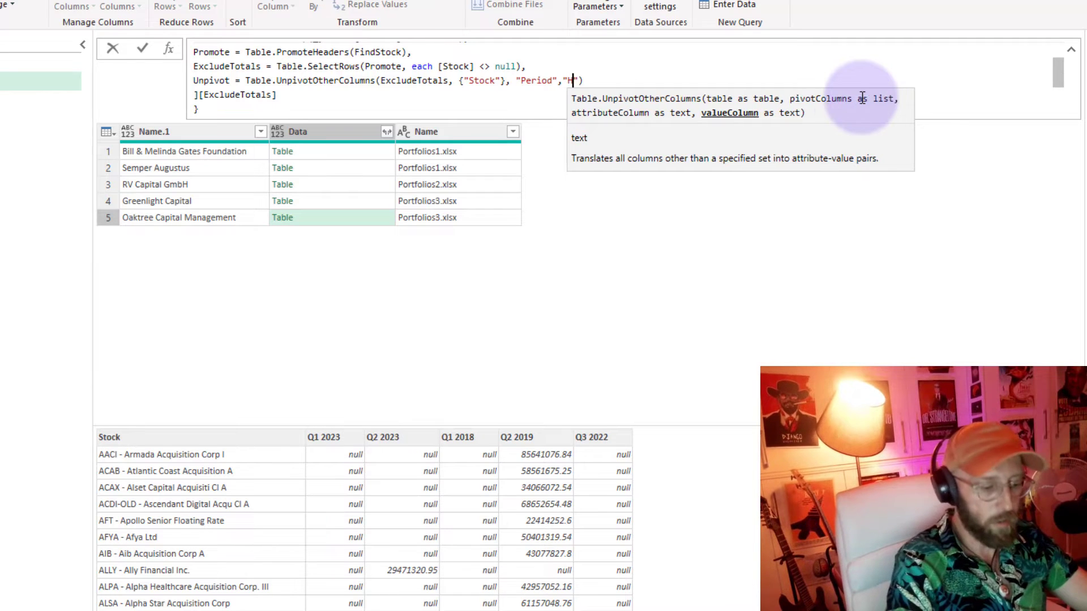
pyautogui.write('ings')
pyautogui.press('Right')
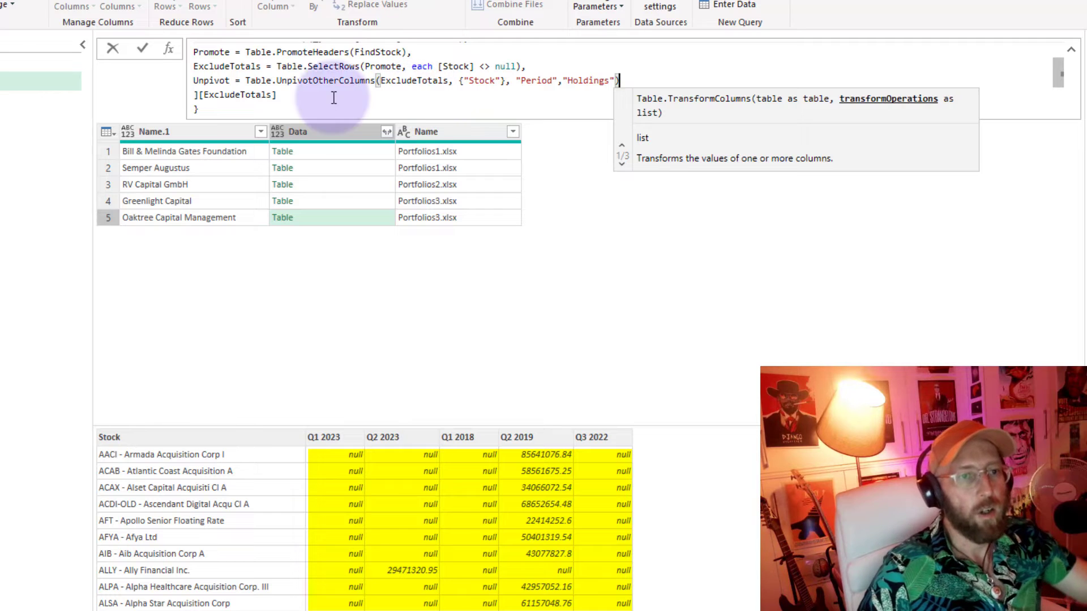
# Return Unpivot instead of ExcludeTotals and commit the formula
pyautogui.doubleClick(211, 81)
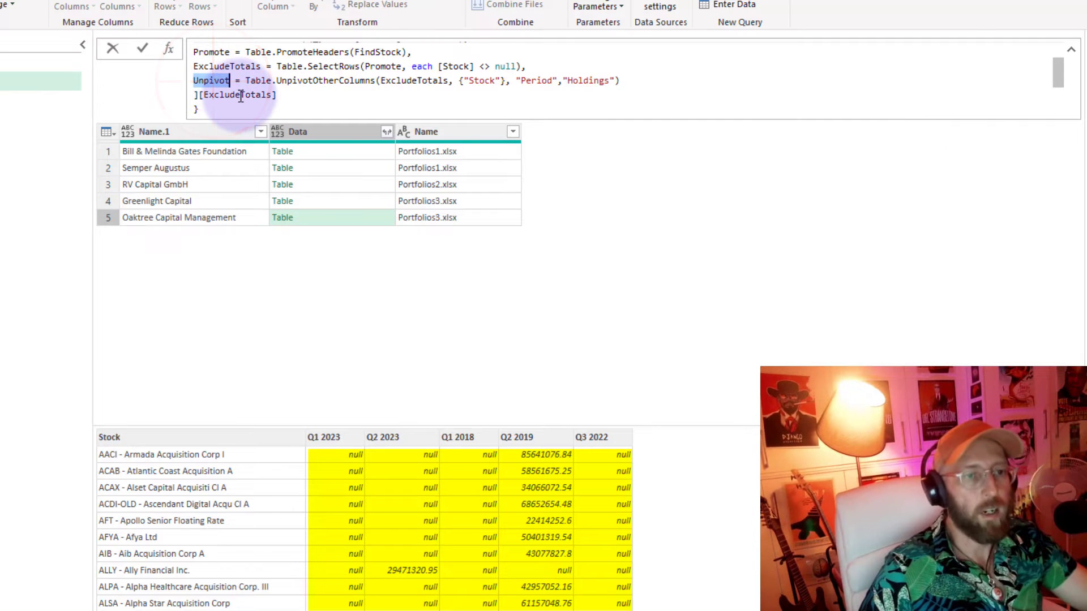
pyautogui.hotkey('ctrl', 'c')
pyautogui.doubleClick(241, 94)
pyautogui.hotkey('ctrl', 'v')
pyautogui.press('Return')
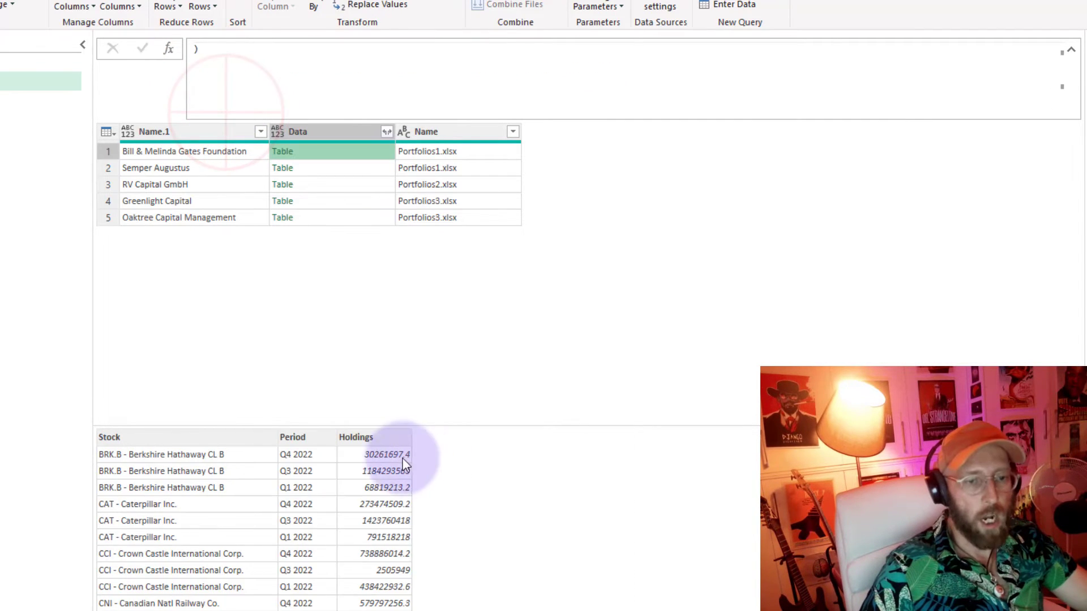
# Expand Data into Stock, Period and Holdings to check, then revert to the previous step
pyautogui.scroll(-2, 363, 475)
pyautogui.scroll(2, 363, 480)
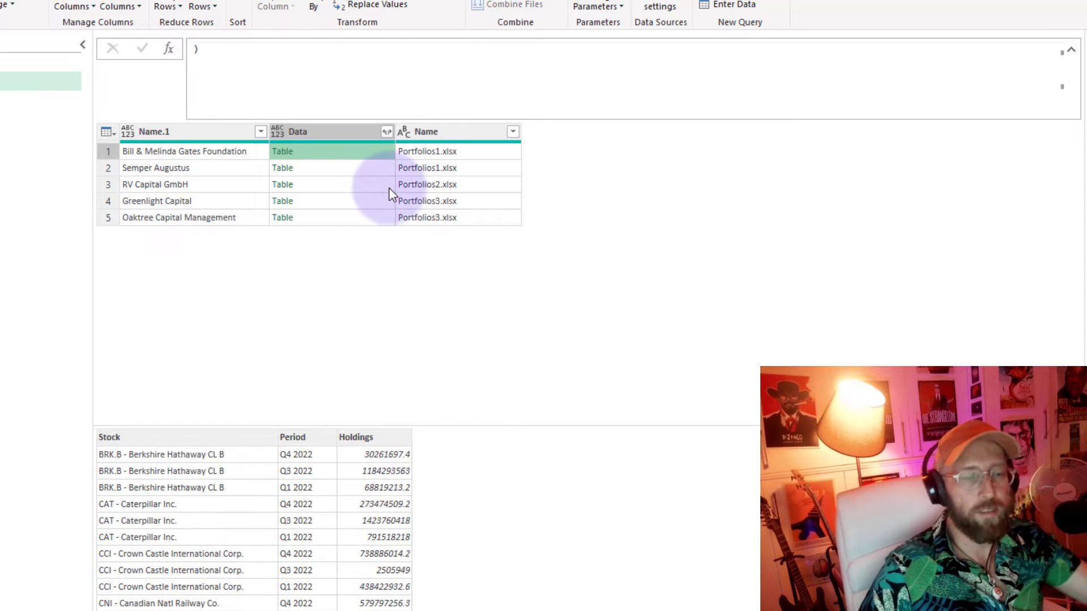
pyautogui.scroll(3, 607, 85)
pyautogui.scroll(-1, 606, 85)
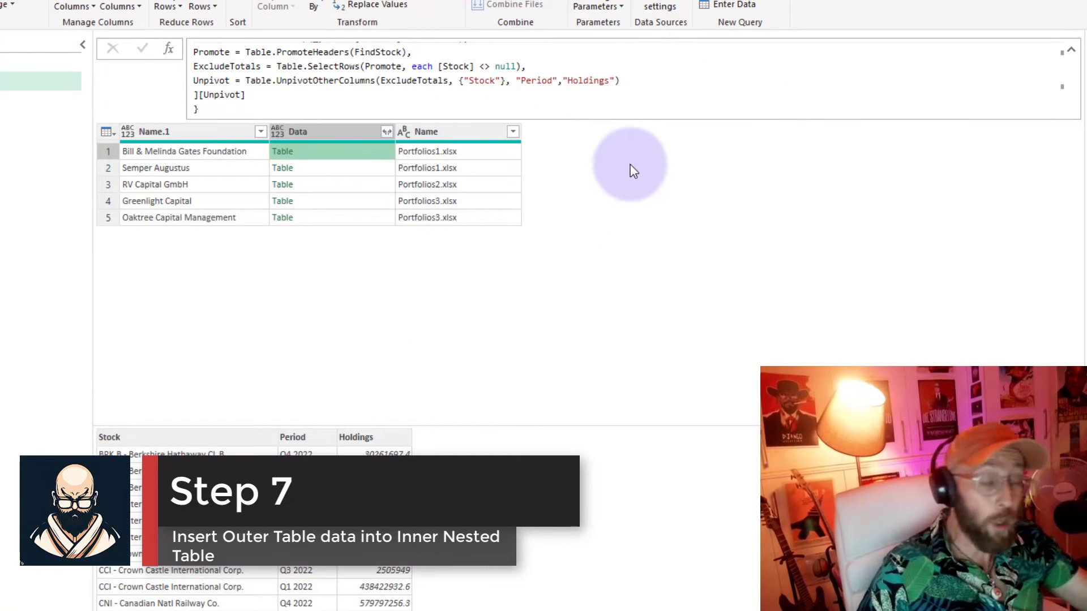
pyautogui.click(386, 132)
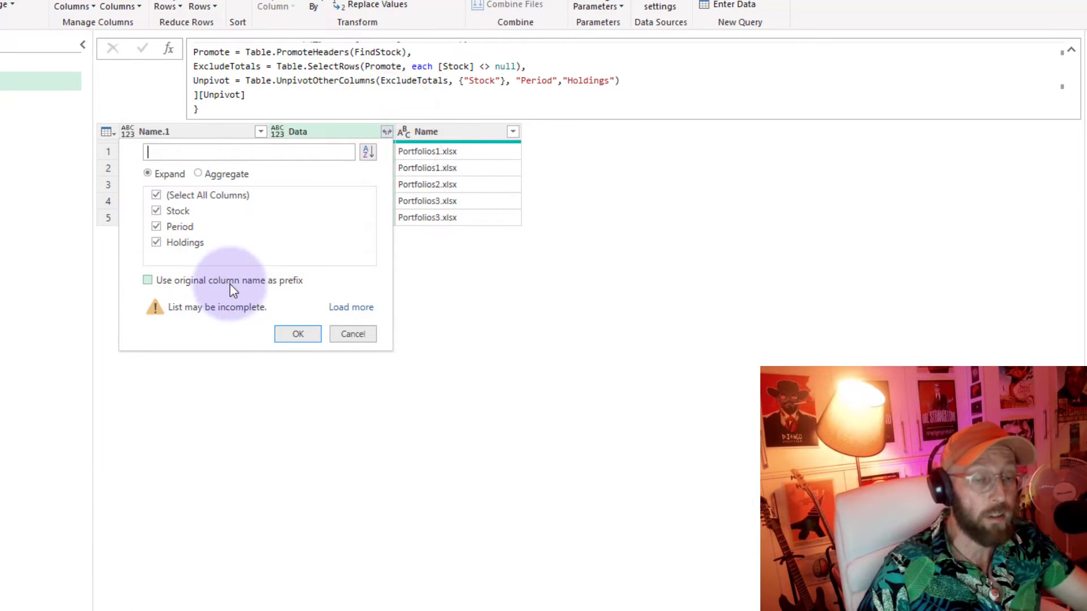
pyautogui.click(294, 334)
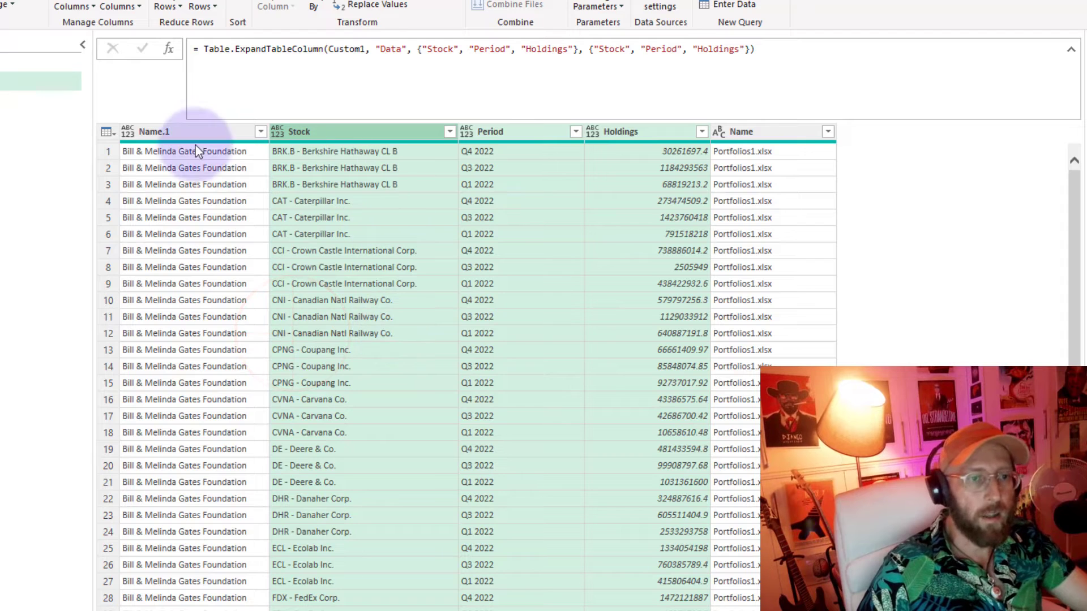
pyautogui.click(170, 132)
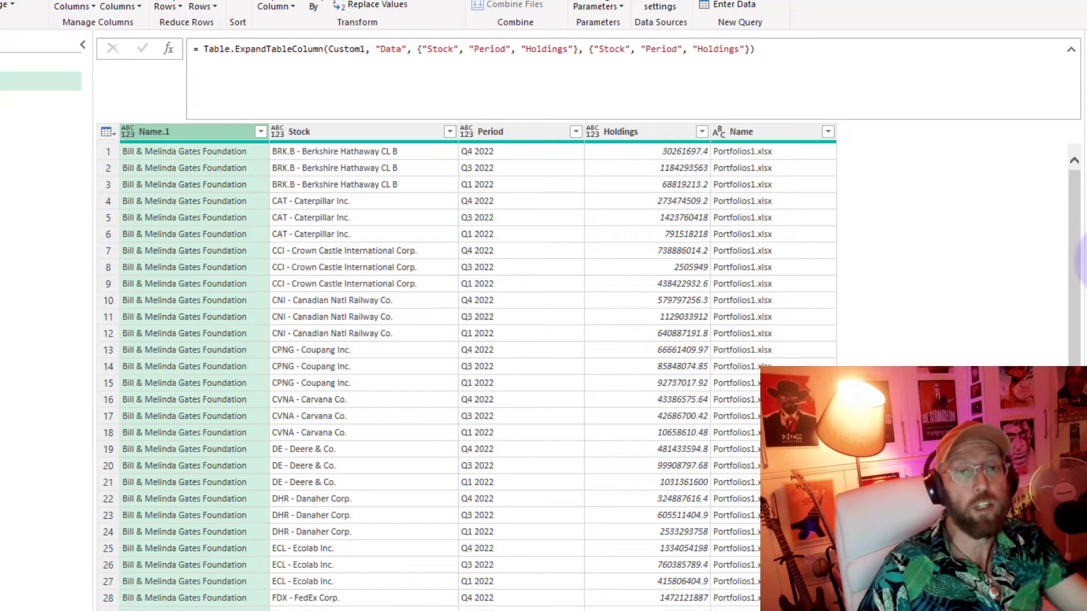
pyautogui.click(1082, 261)
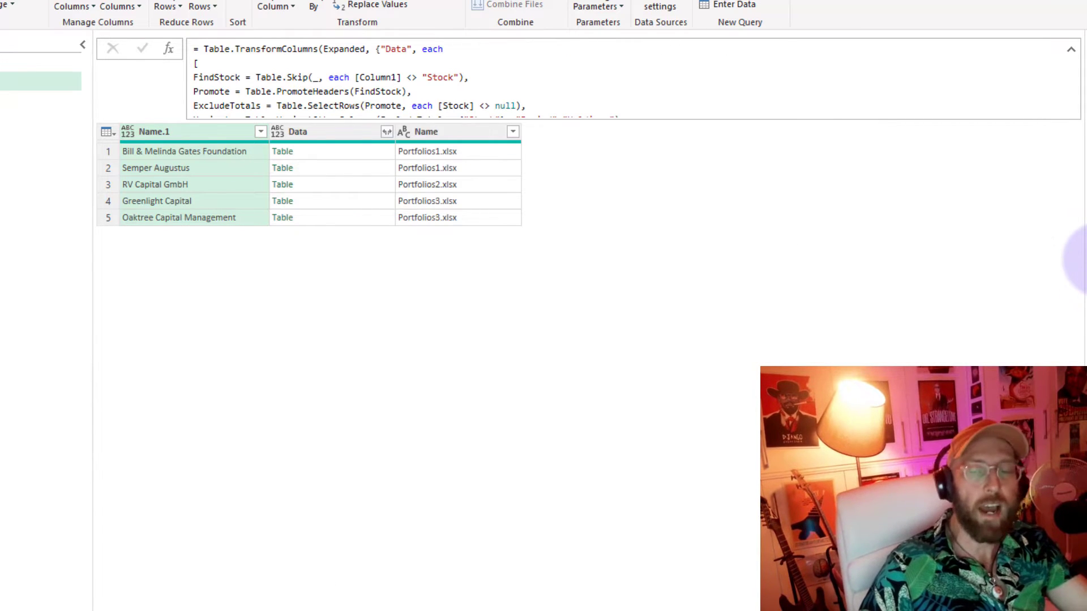
# Add a new step reading = Custom1 and place the caret in its formula
pyautogui.click(341, 151)
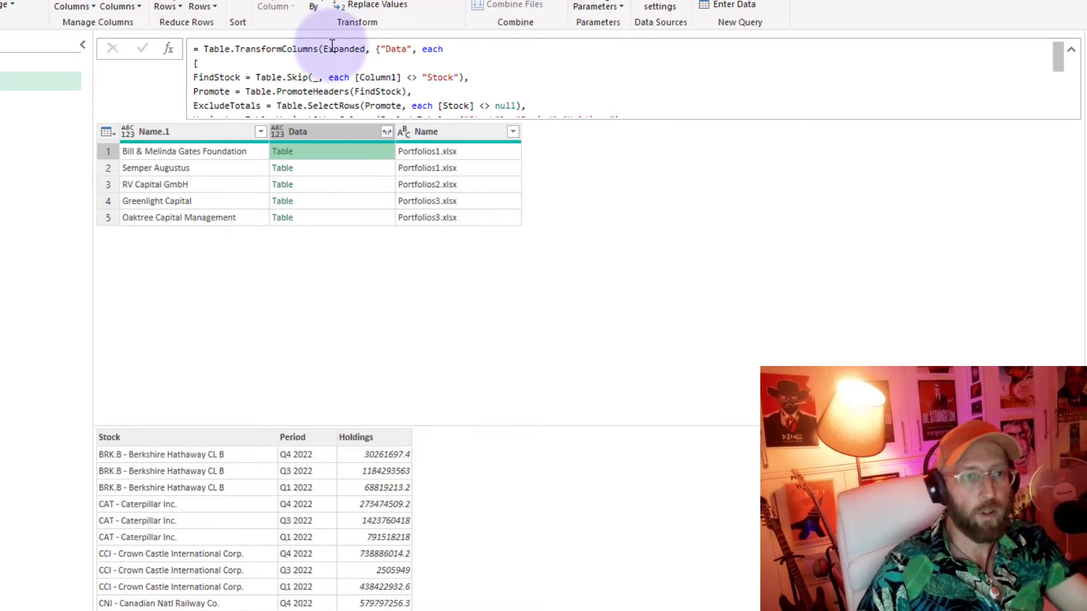
pyautogui.click(170, 49)
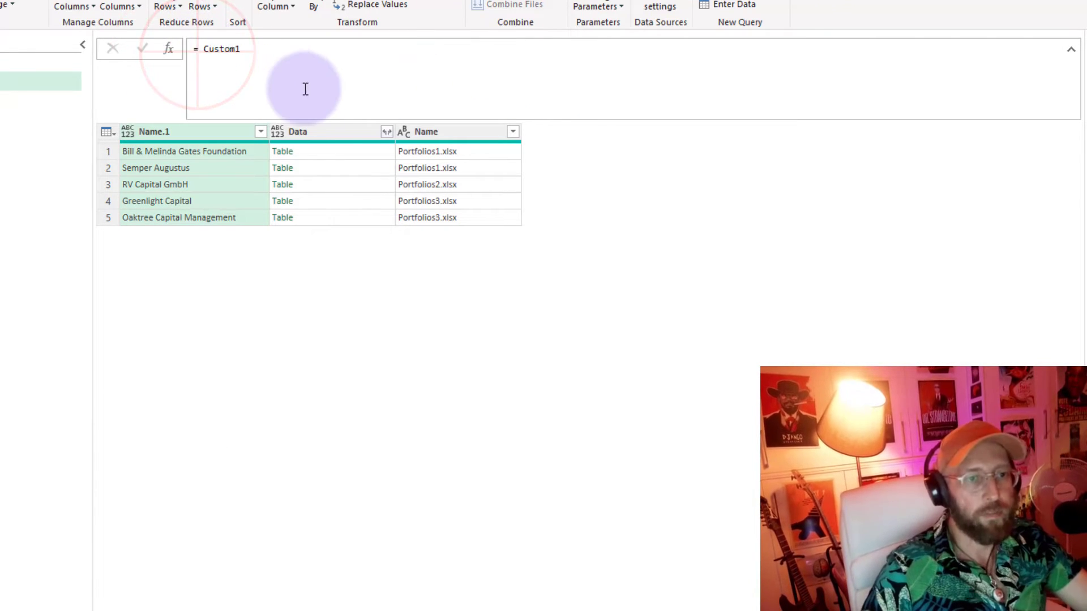
pyautogui.click(312, 154)
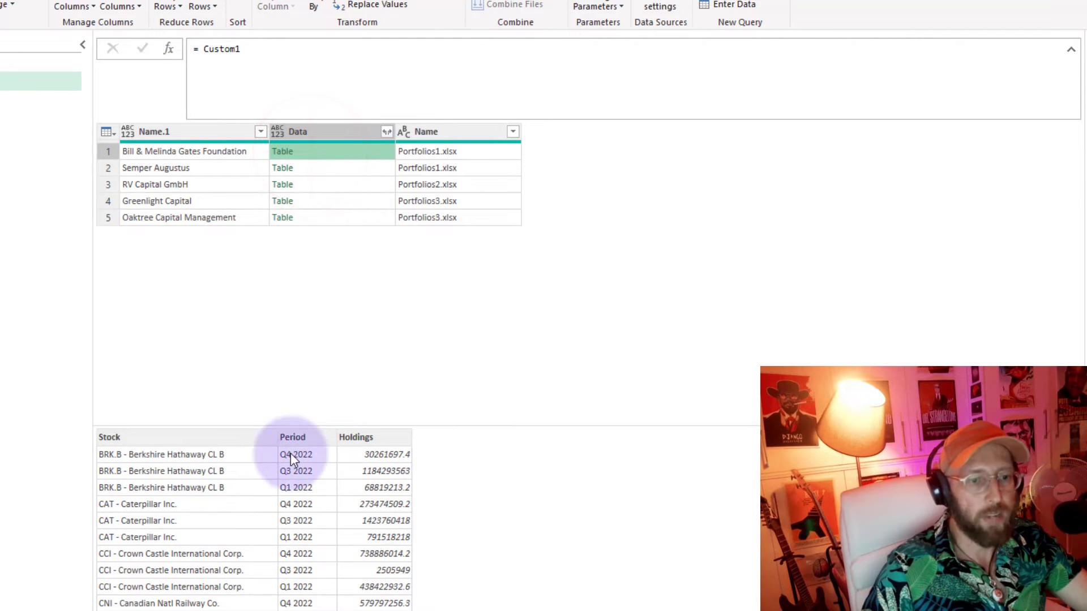
pyautogui.click(202, 48)
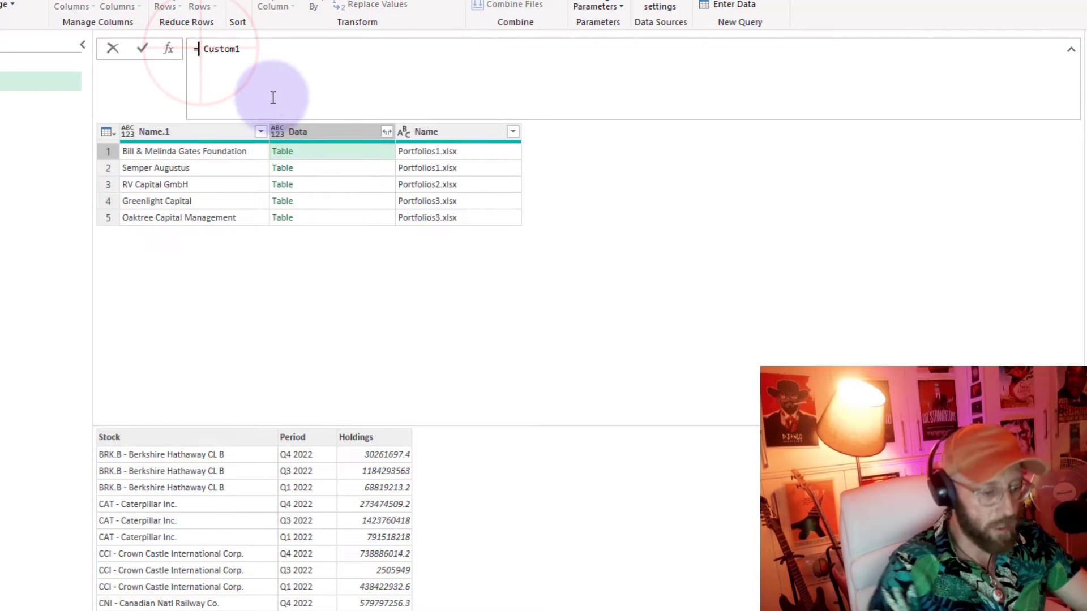
# Start the formula Table.AddColumn(Custom1, "FinalTable", each …)
pyautogui.write('tablead')
pyautogui.press('Tab')
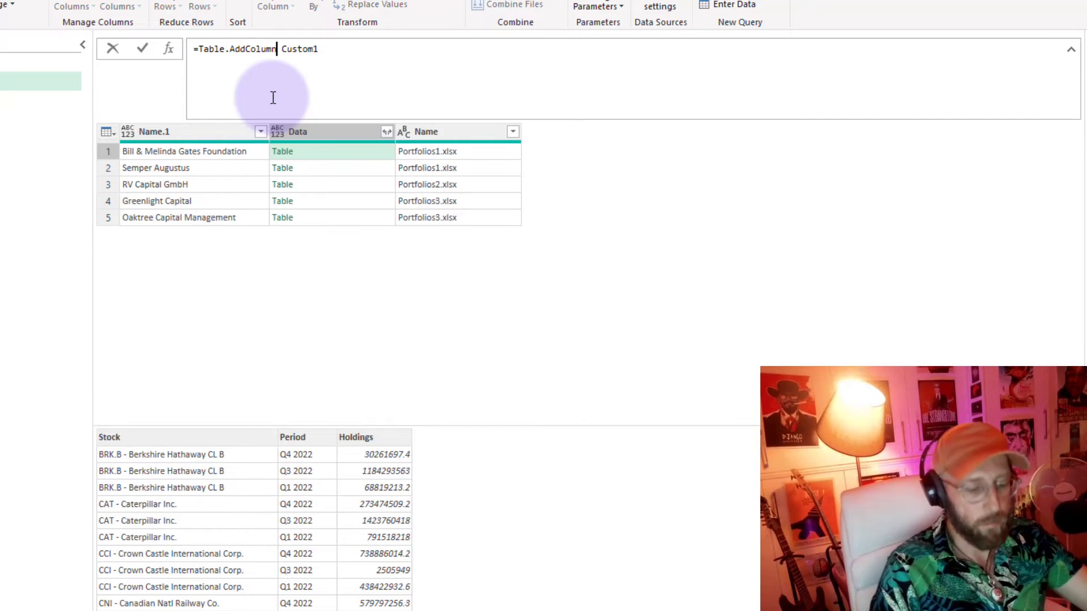
pyautogui.press('Delete')
pyautogui.press('Delete')
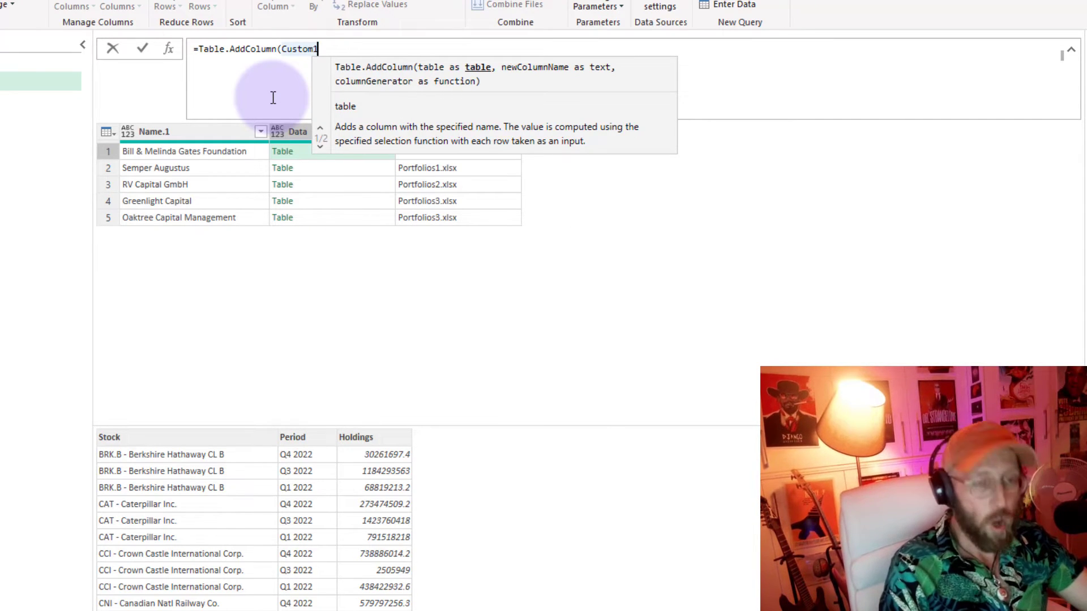
pyautogui.write(', "')
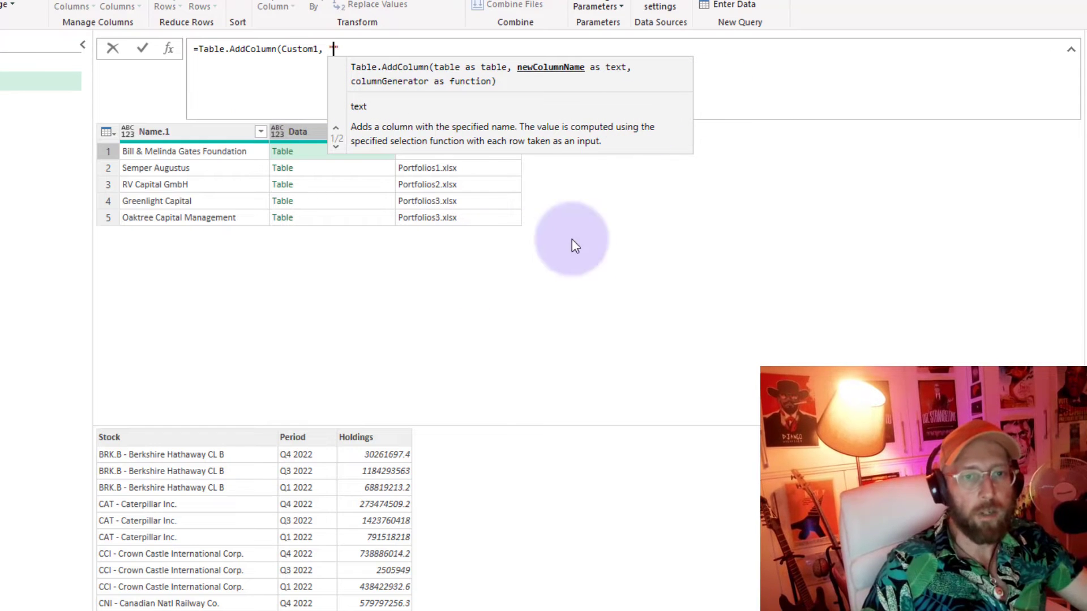
pyautogui.click(348, 49)
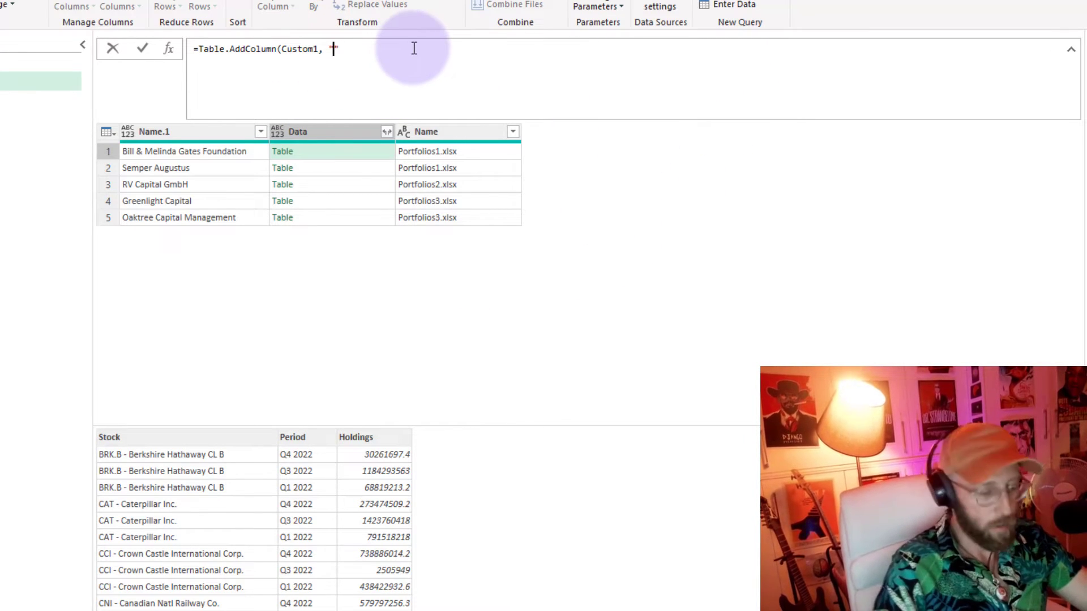
pyautogui.write('FinalTable')
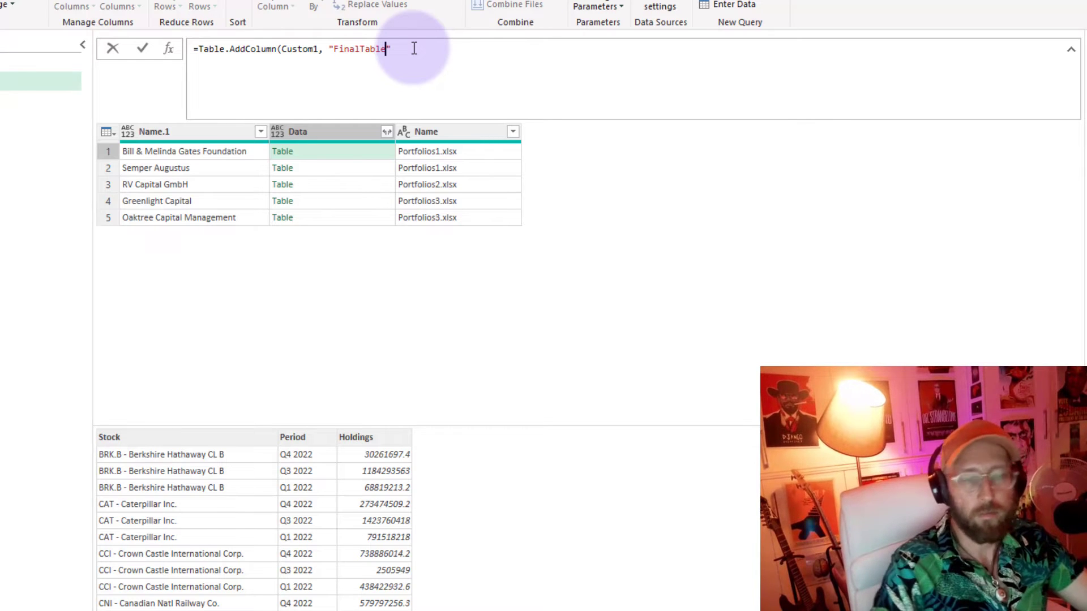
pyautogui.write('", ')
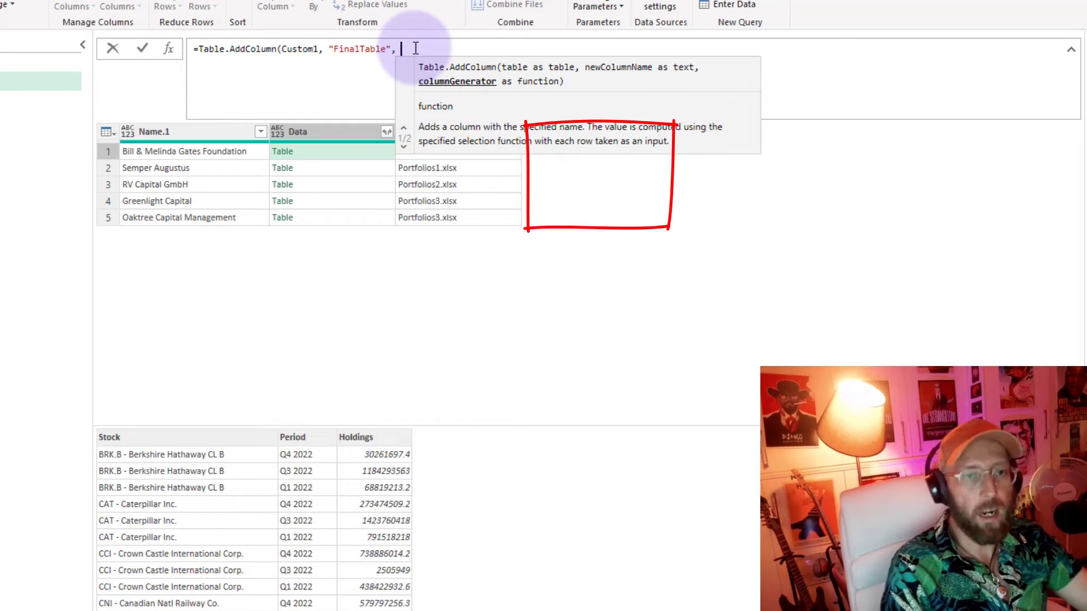
pyautogui.write('each')
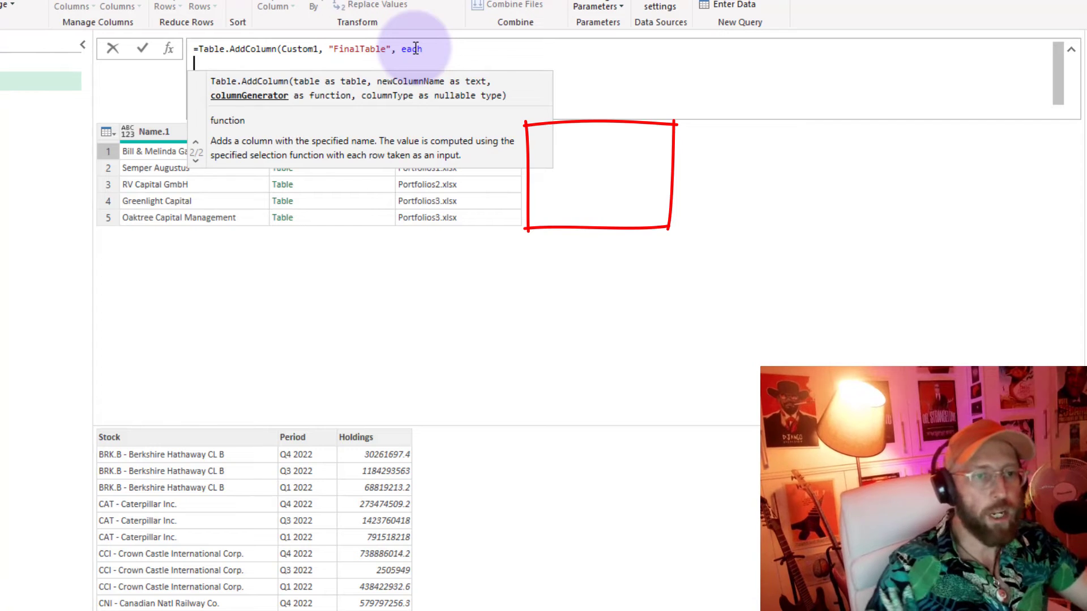
pyautogui.click(216, 60)
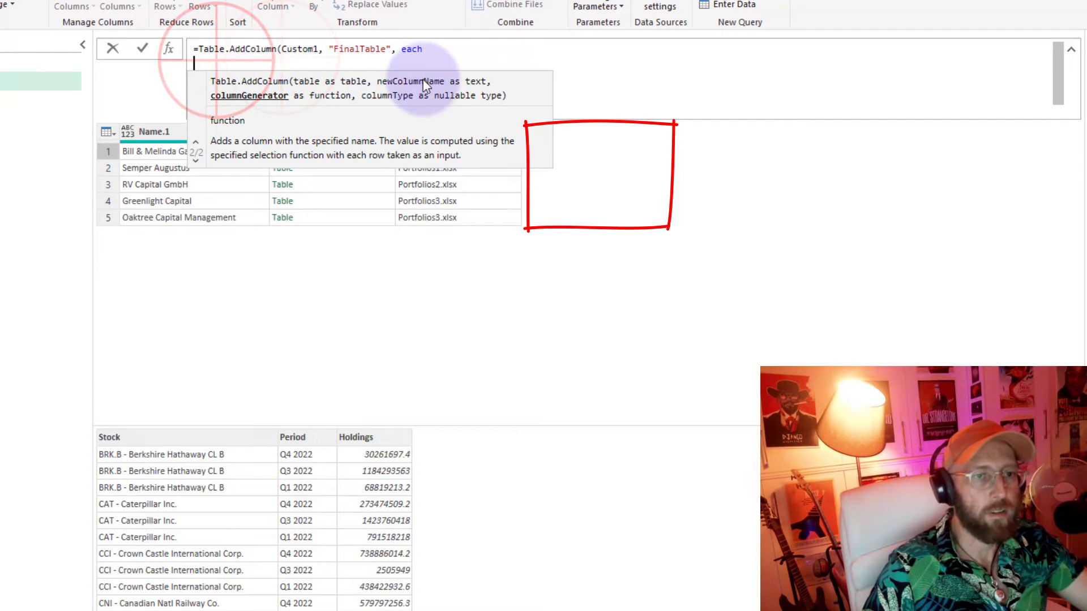
pyautogui.click(245, 60)
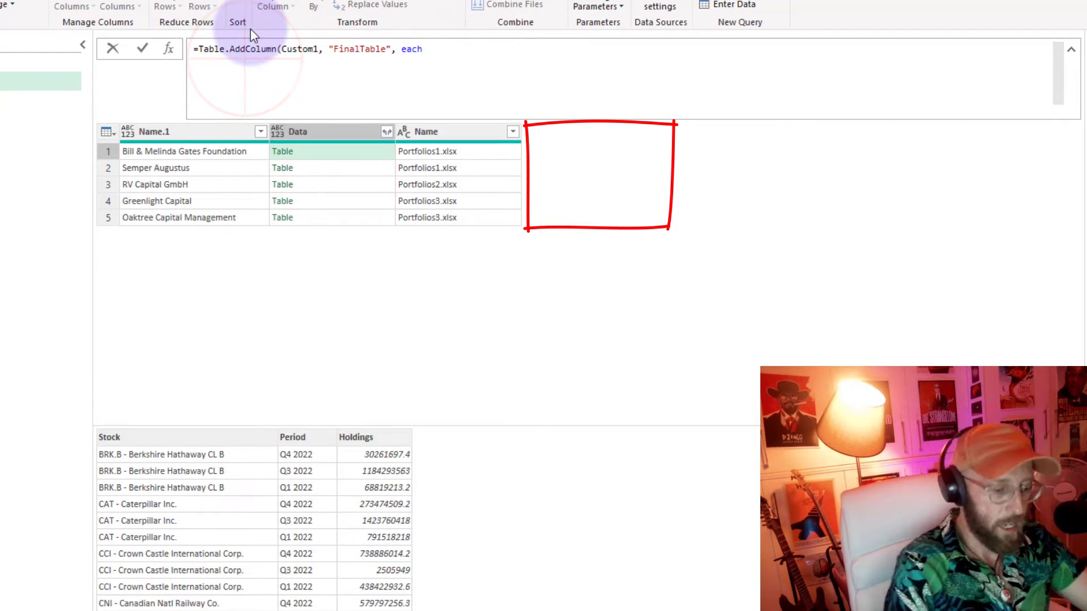
# Open a let block with an inner step addtoinner, then rename it xyz
pyautogui.write('let')
pyautogui.hotkey('shift', 'Return')
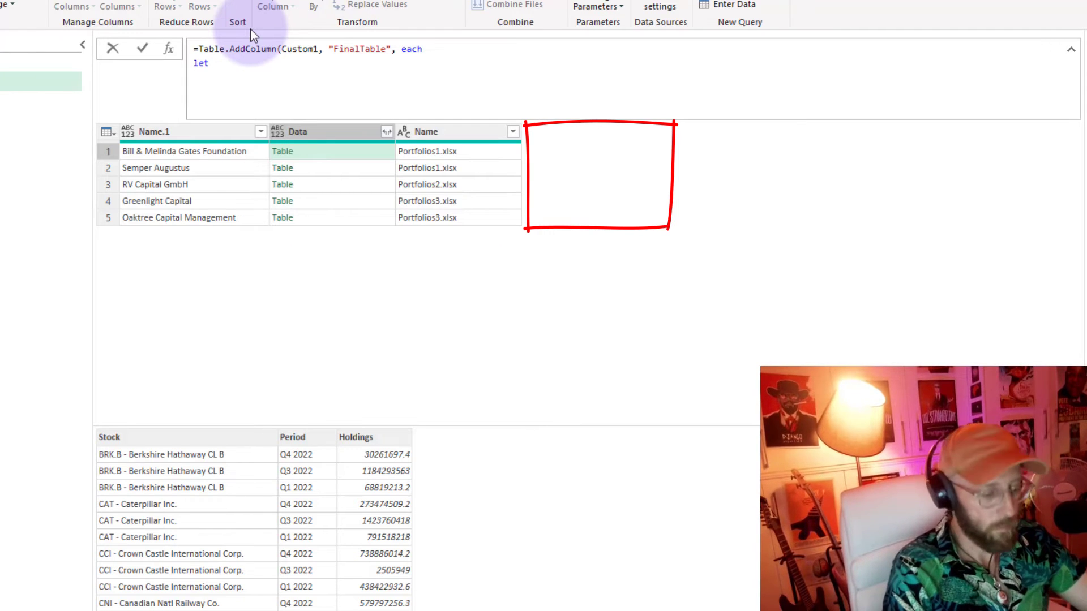
pyautogui.write('addin')
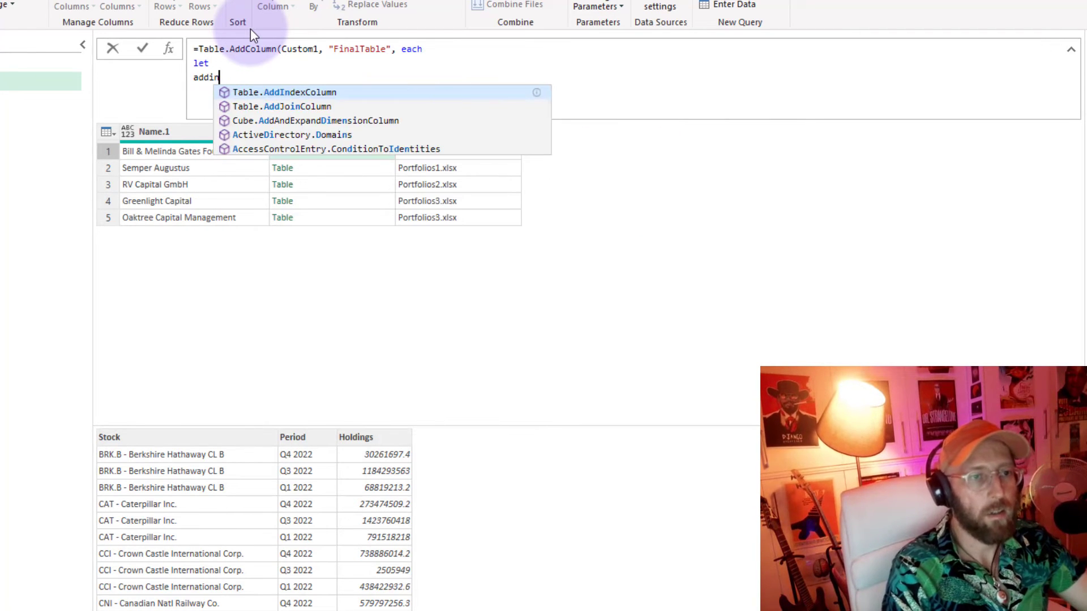
pyautogui.press('BackSpace')
pyautogui.press('BackSpace')
pyautogui.write('toin')
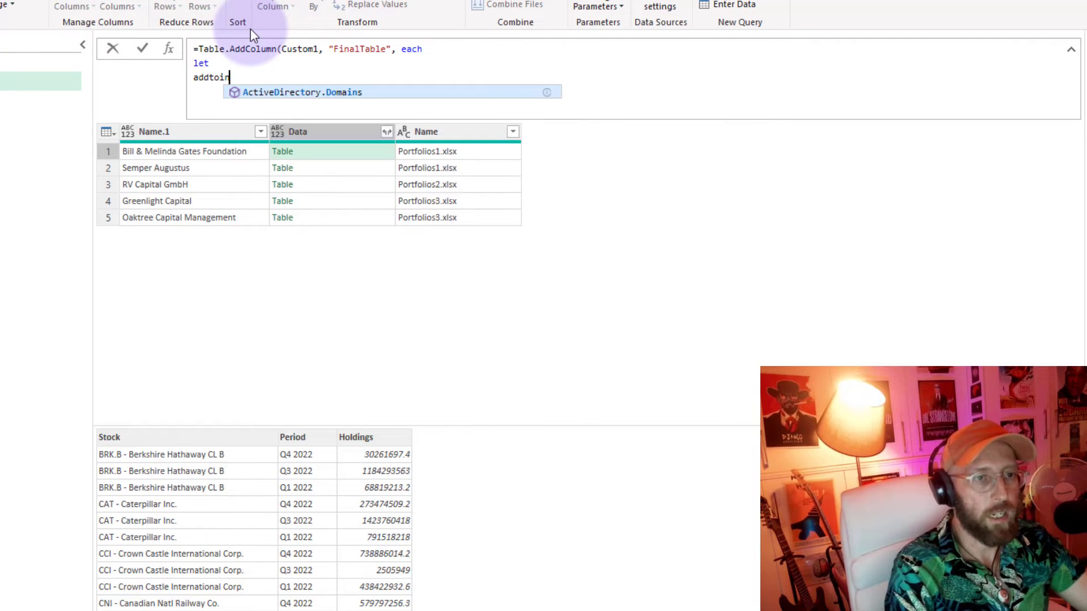
pyautogui.write('ner =')
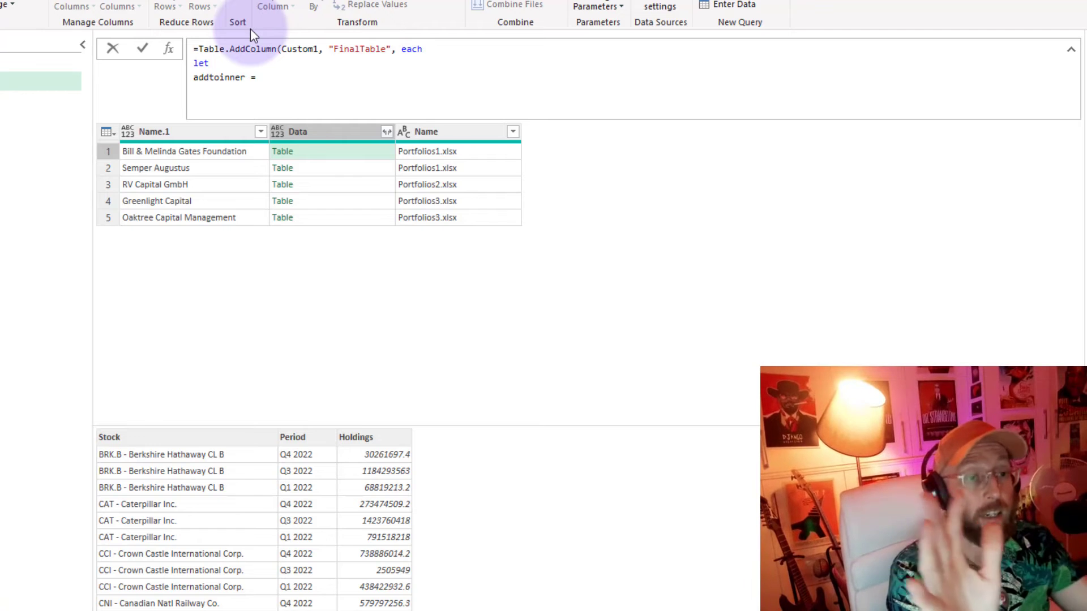
pyautogui.doubleClick(229, 78)
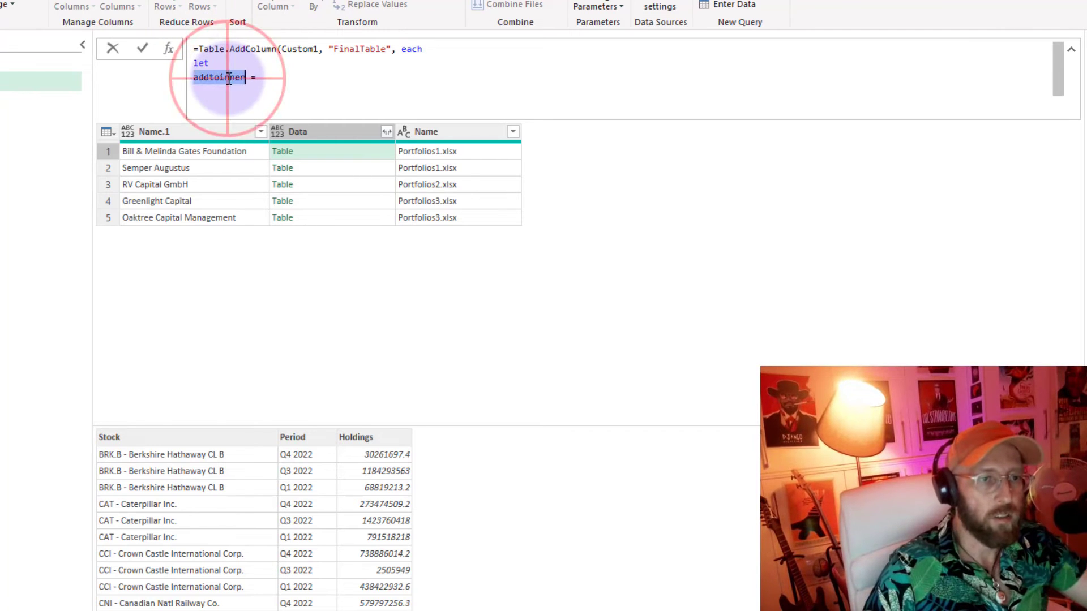
pyautogui.write('xyz')
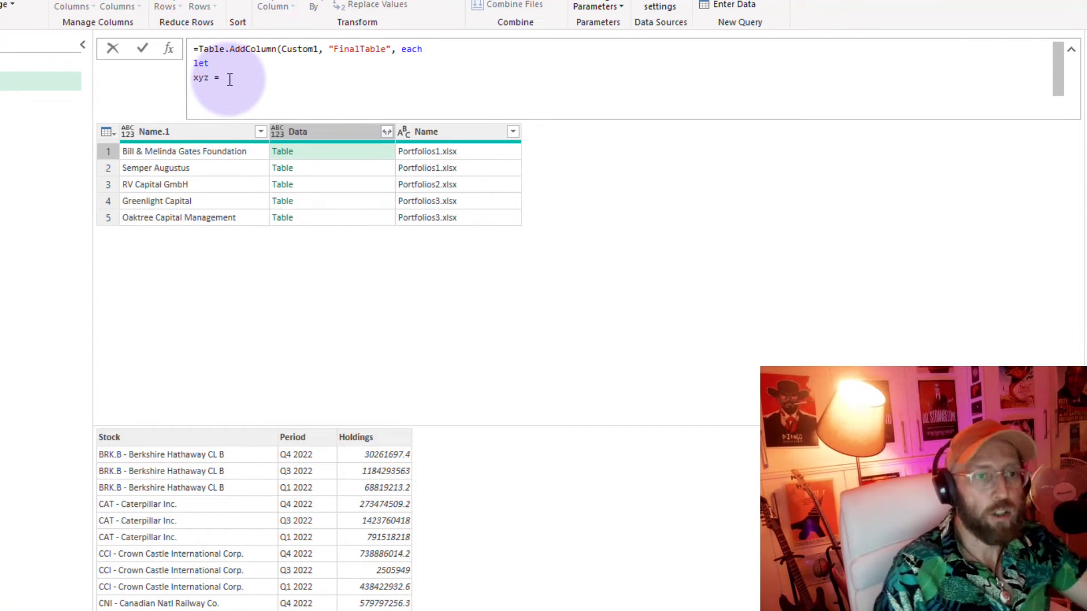
pyautogui.click(228, 78)
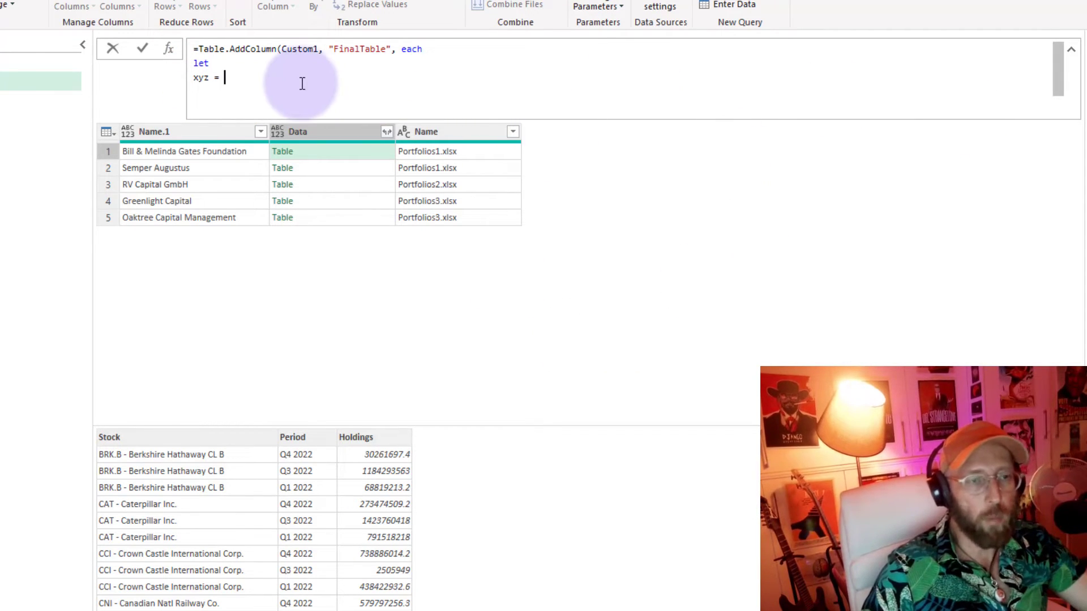
# Define xyz = Table.AddColumn([Data], "PortfolioAndSource", (x)=> [Name.1]&"|"&[Name])
pyautogui.write('tableadd')
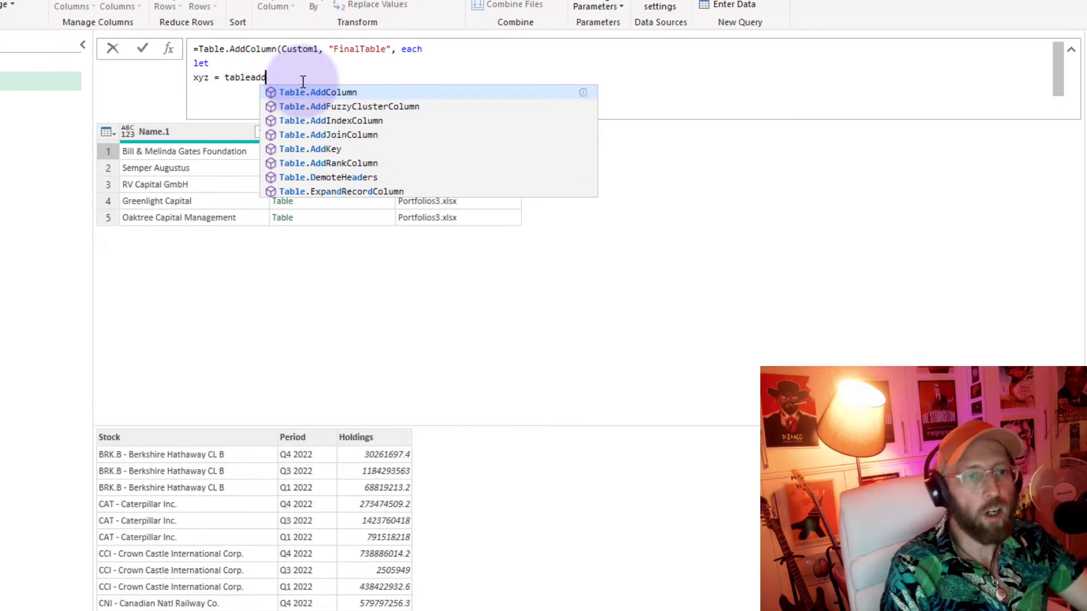
pyautogui.press('Tab')
pyautogui.write('(')
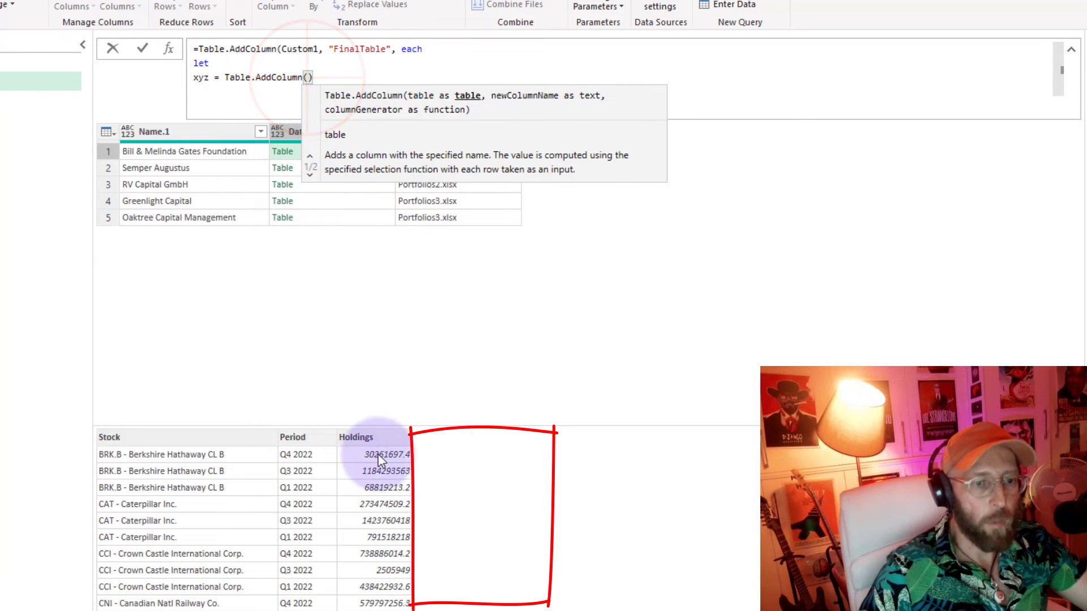
pyautogui.click(307, 77)
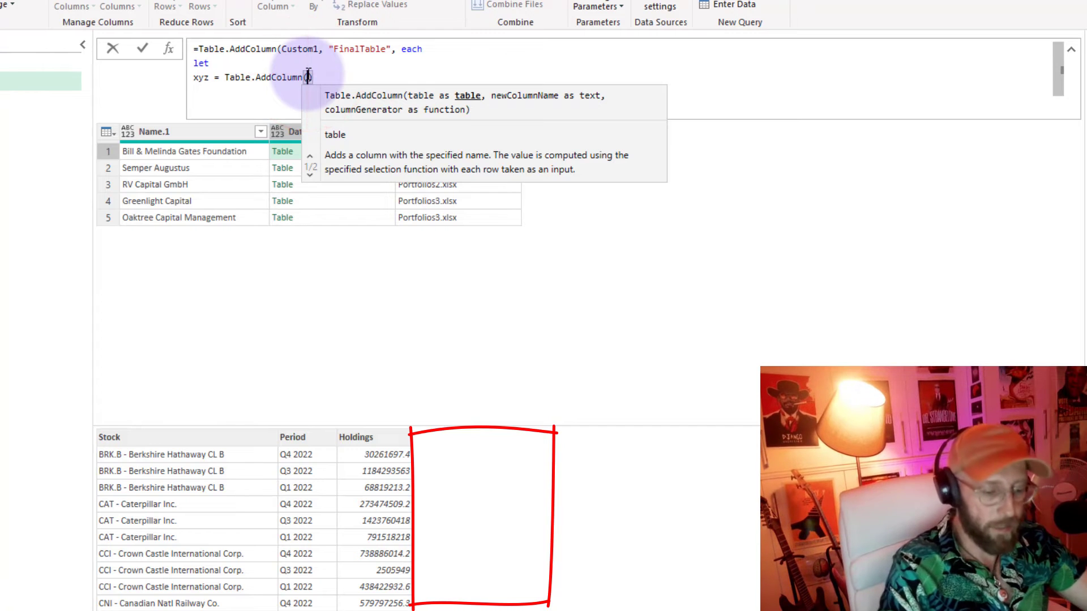
pyautogui.write('[Dat')
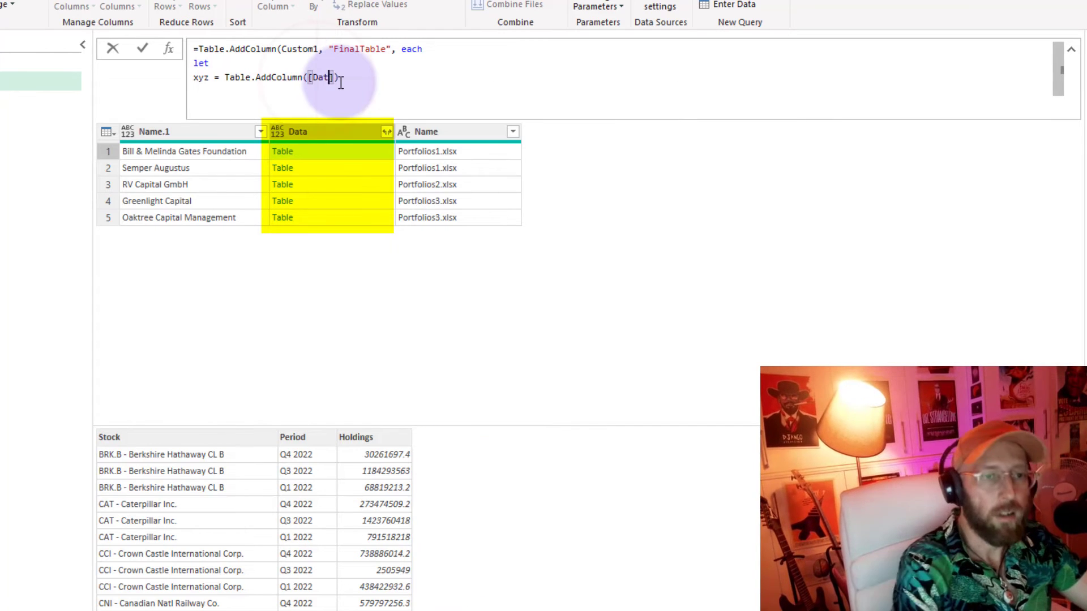
pyautogui.write('a]')
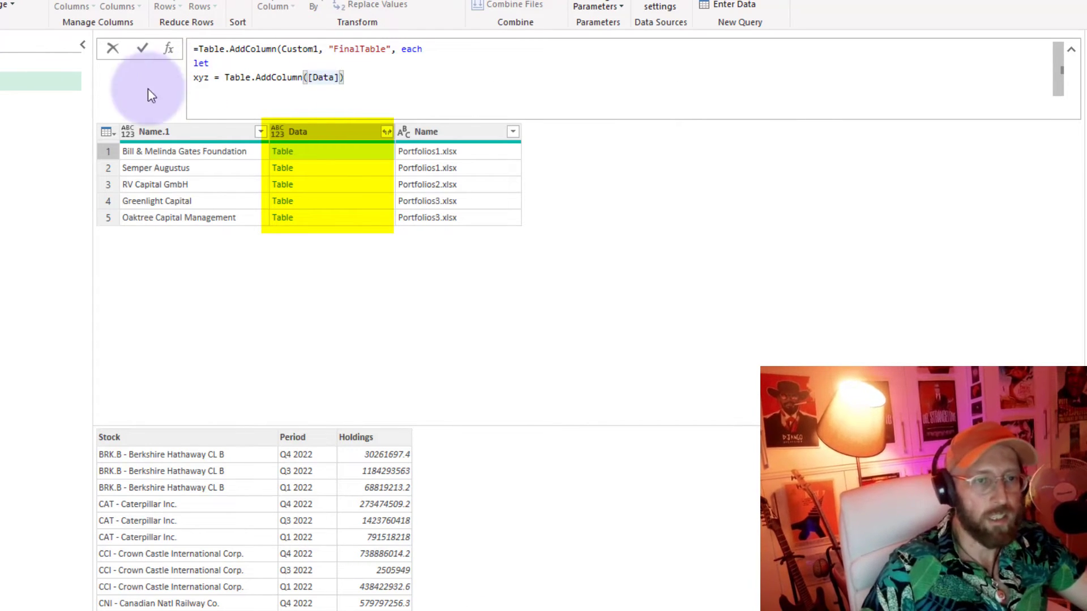
pyautogui.write(', "')
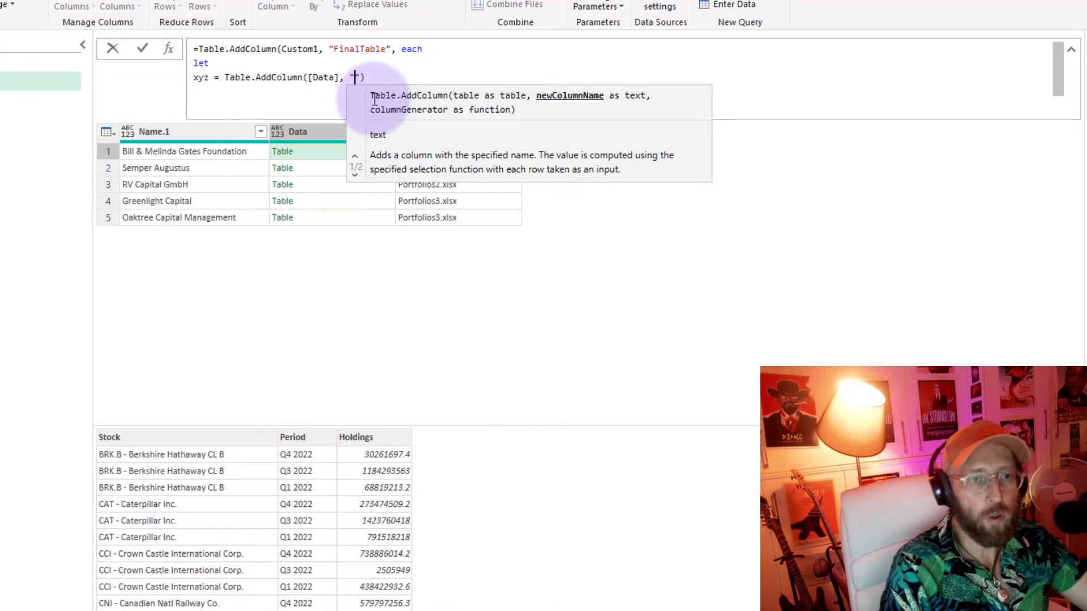
pyautogui.write('PortfolioA')
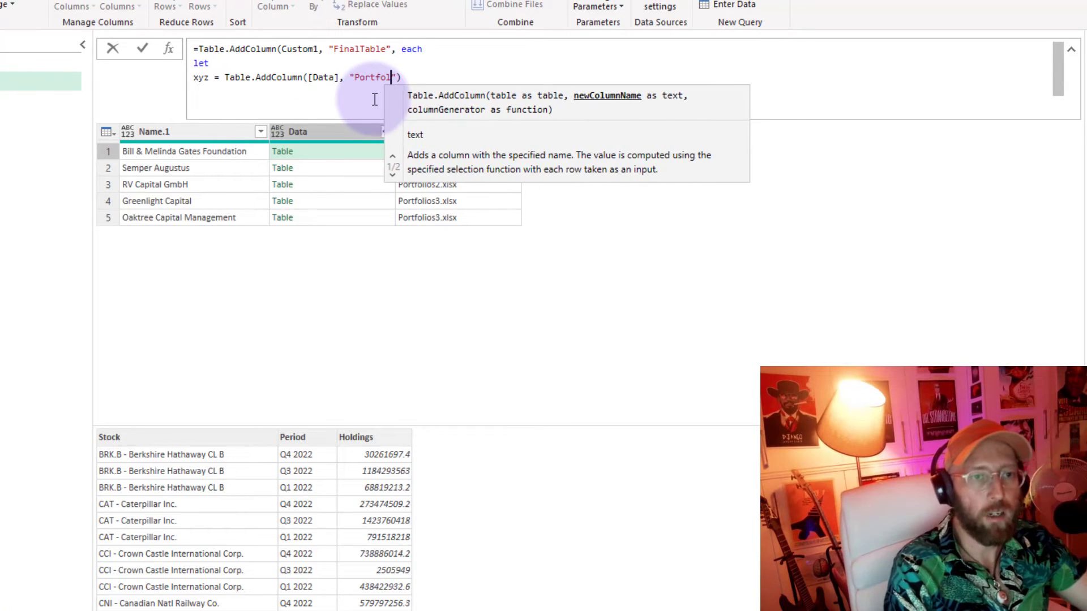
pyautogui.write('ndSource')
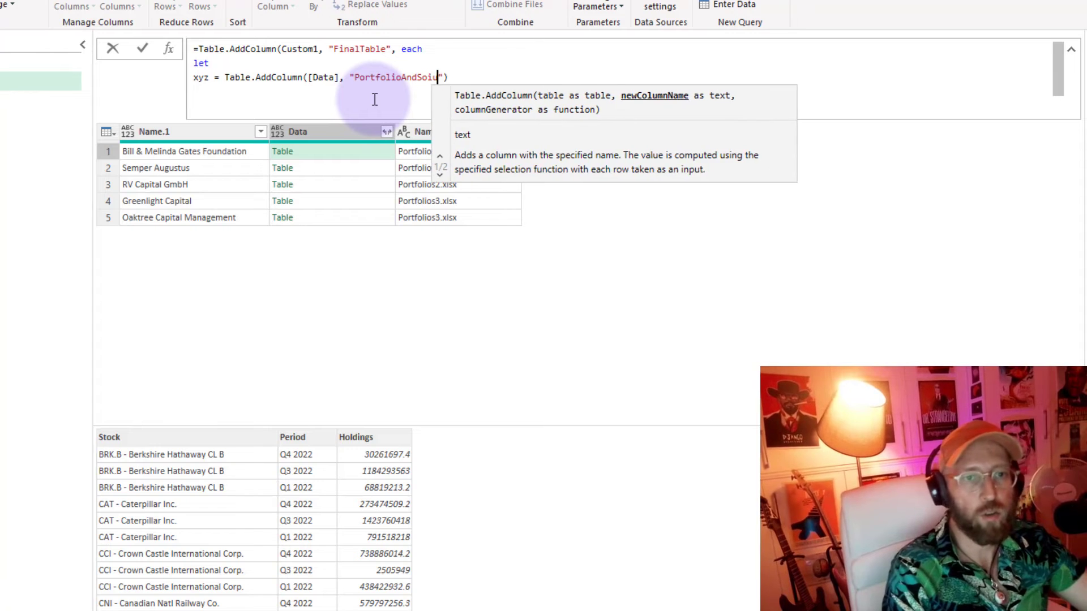
pyautogui.click(482, 72)
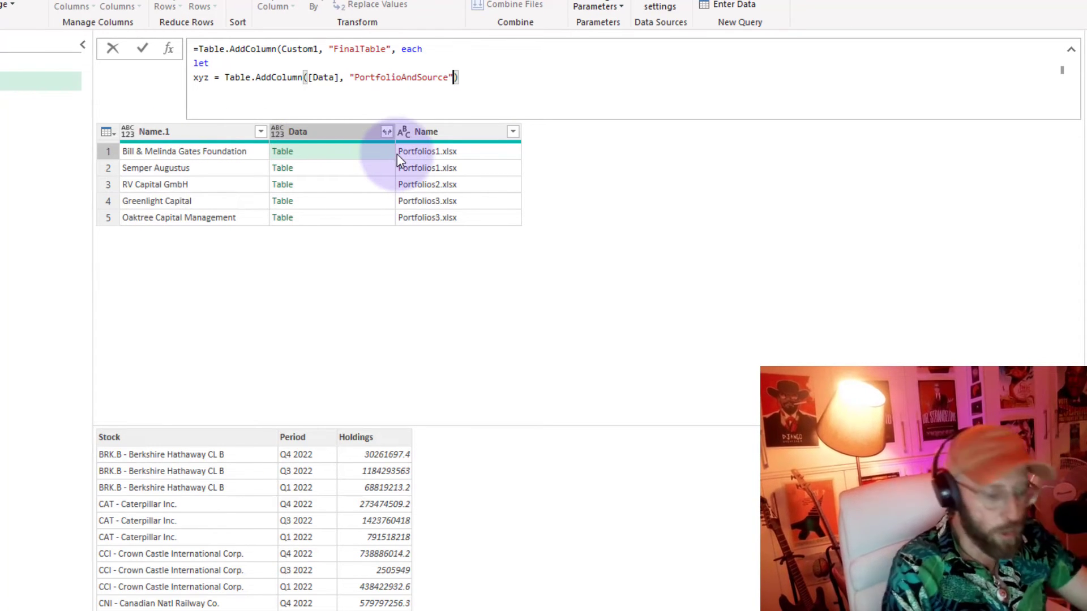
pyautogui.write(', ')
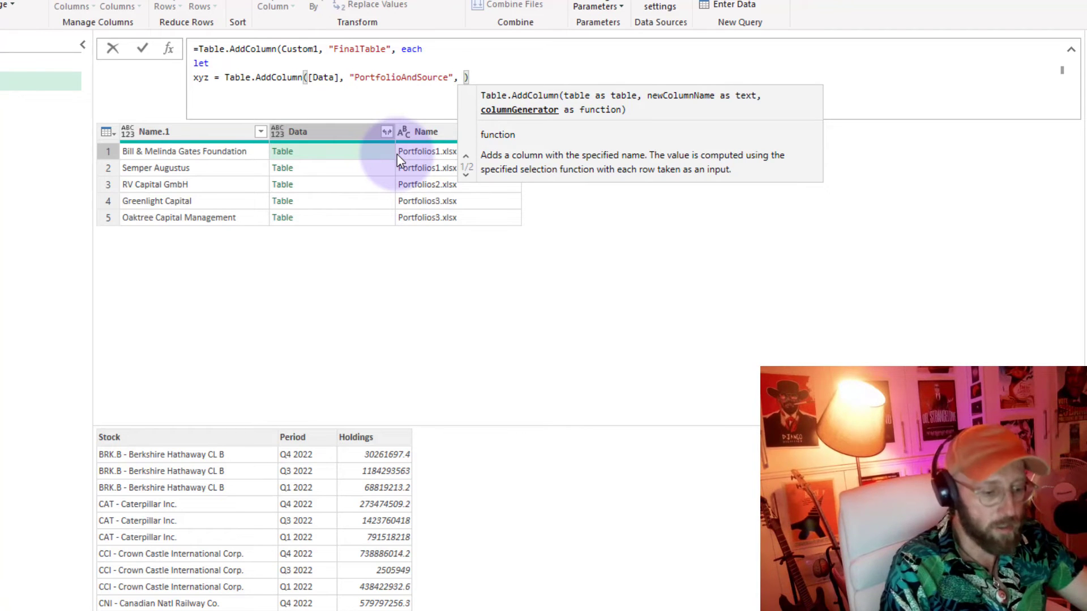
pyautogui.write('(')
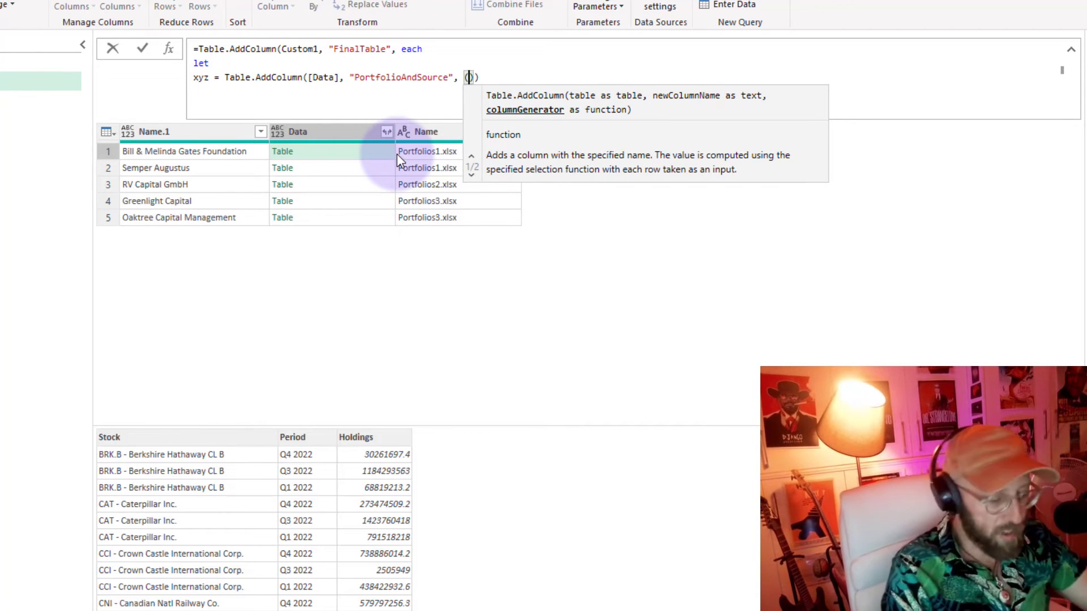
pyautogui.write('x')
pyautogui.press('Escape')
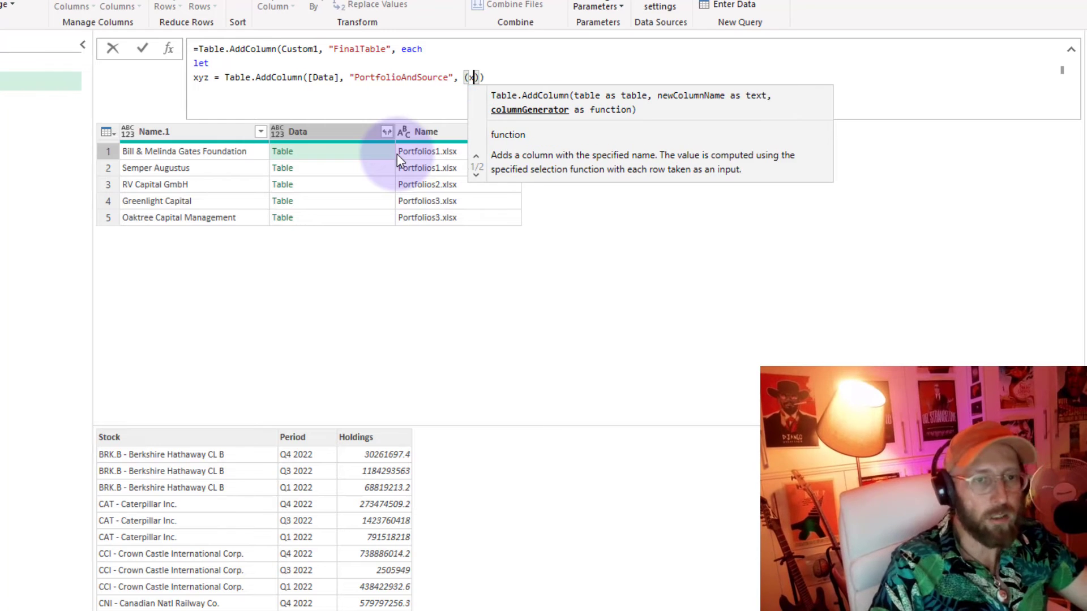
pyautogui.write('=>')
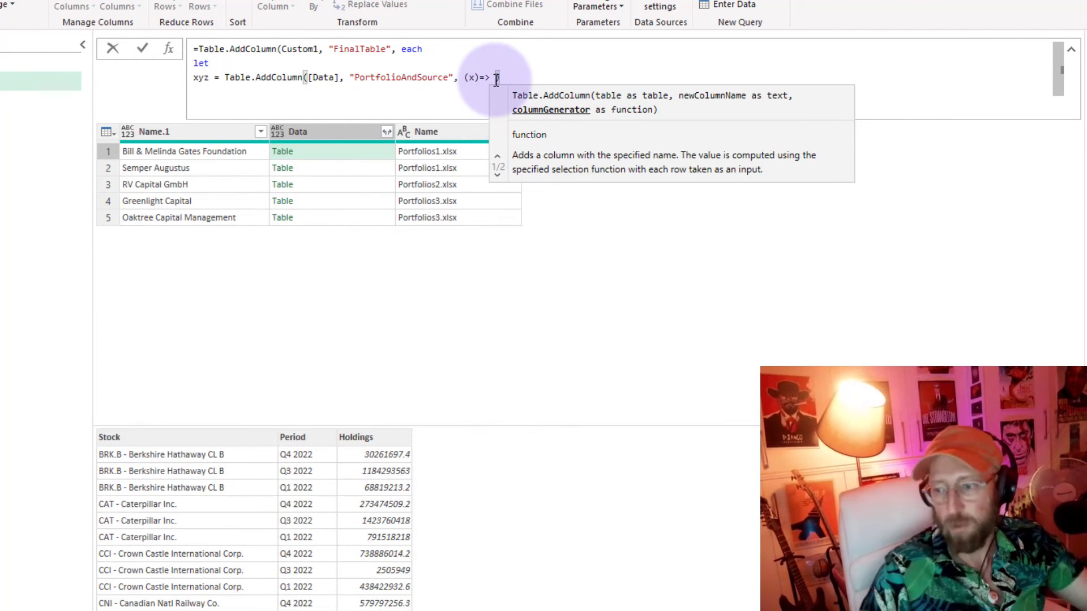
pyautogui.write('[Nam')
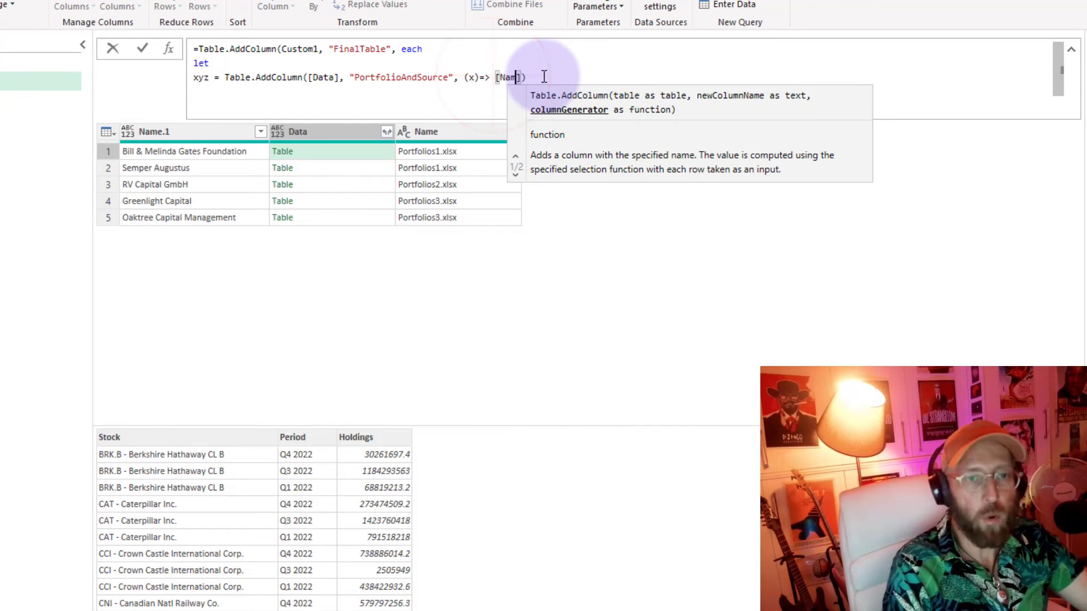
pyautogui.write('e.1')
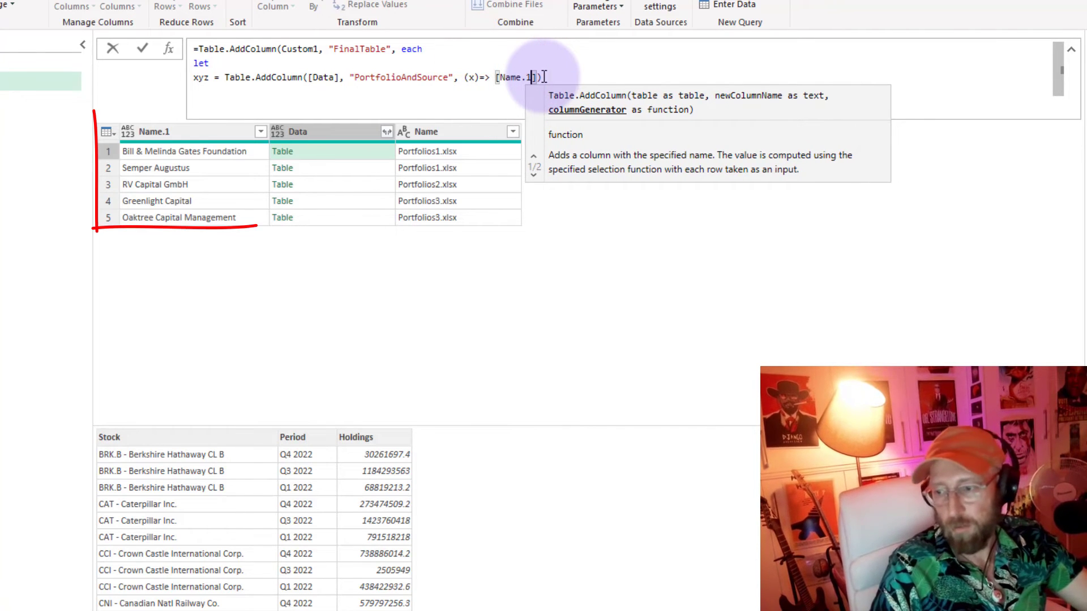
pyautogui.write(']')
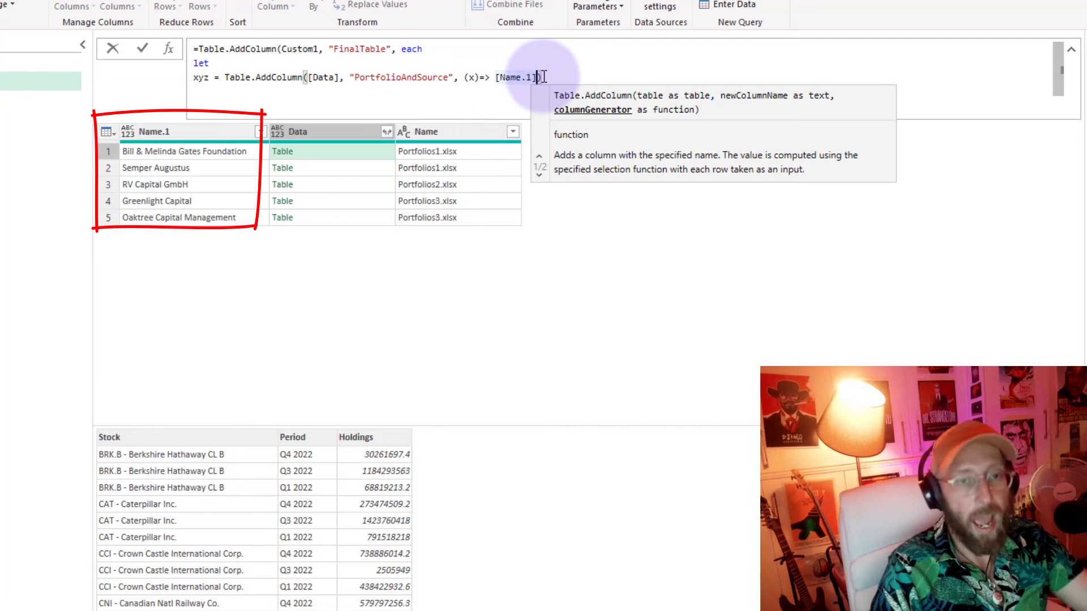
pyautogui.write('&')
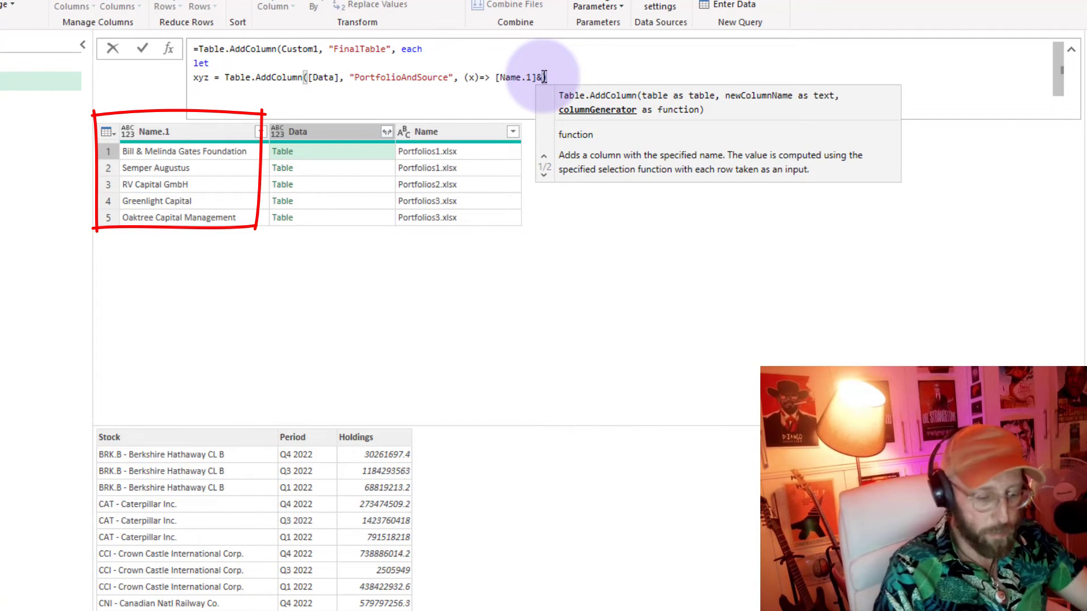
pyautogui.write('" |')
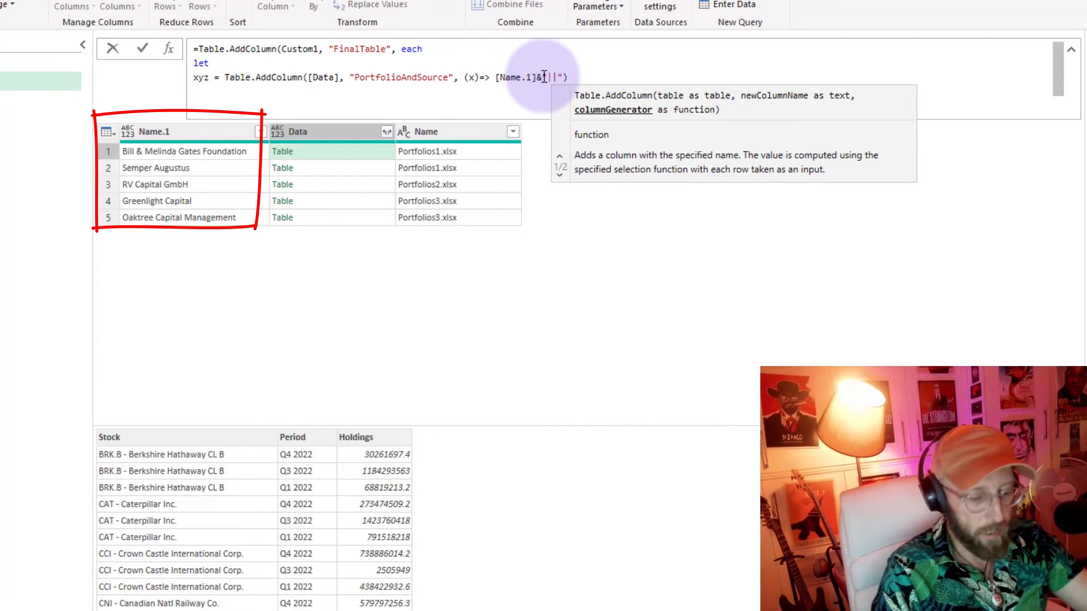
pyautogui.write('&[')
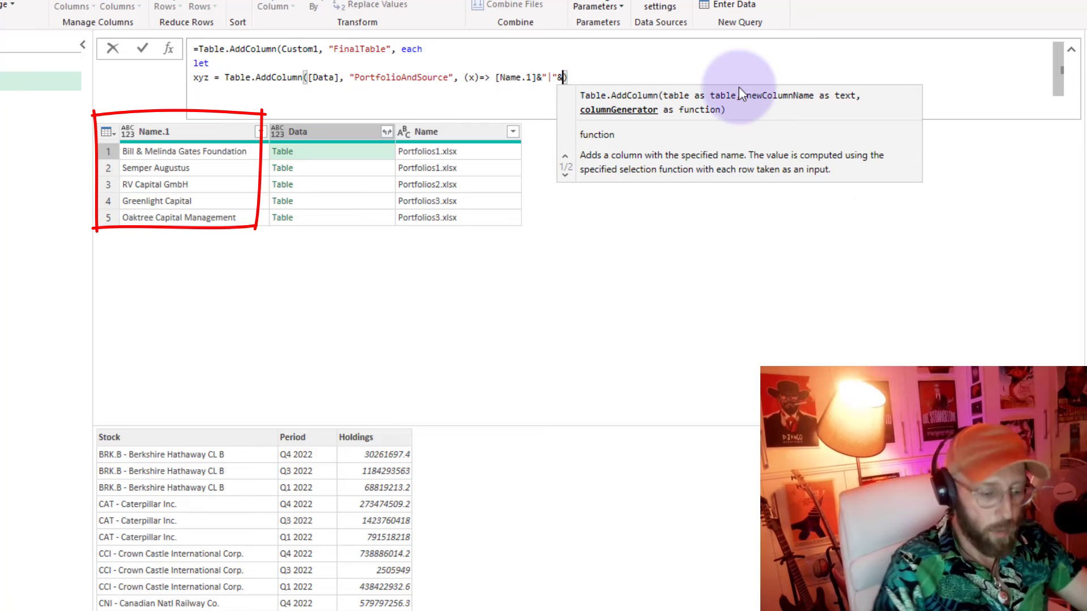
pyautogui.press('Right')
pyautogui.press('Right')
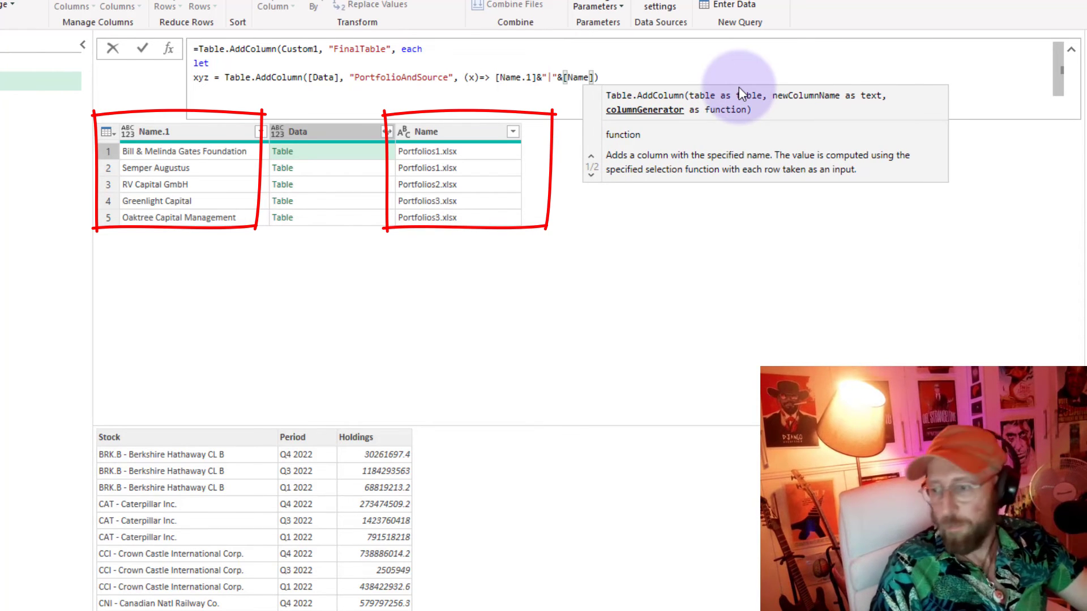
# Finish with in xyz, close the parenthesis and commit the FinalTable formula
pyautogui.press('Return')
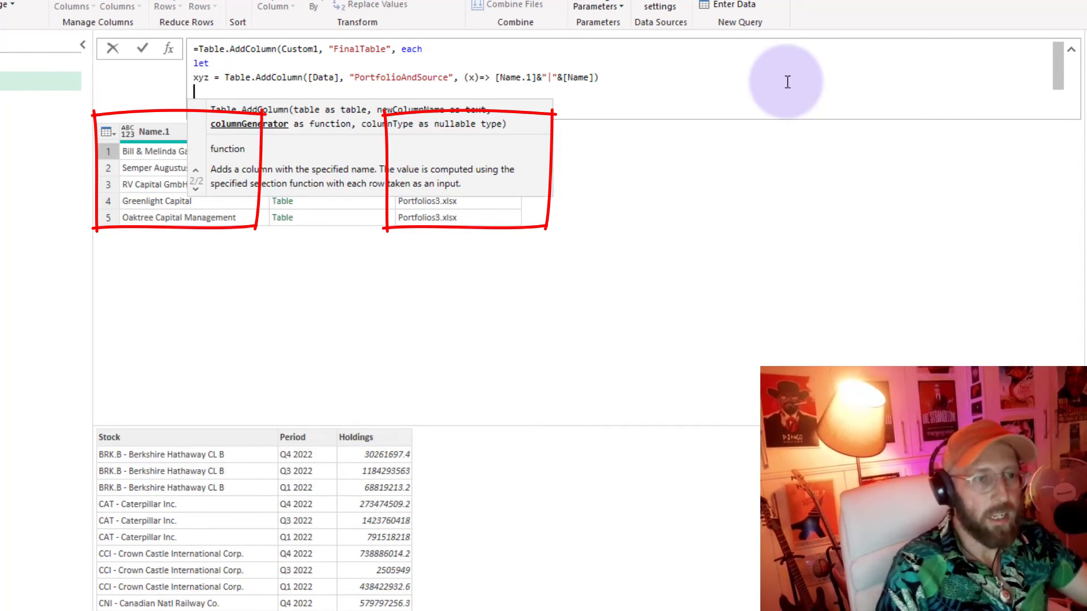
pyautogui.write('in')
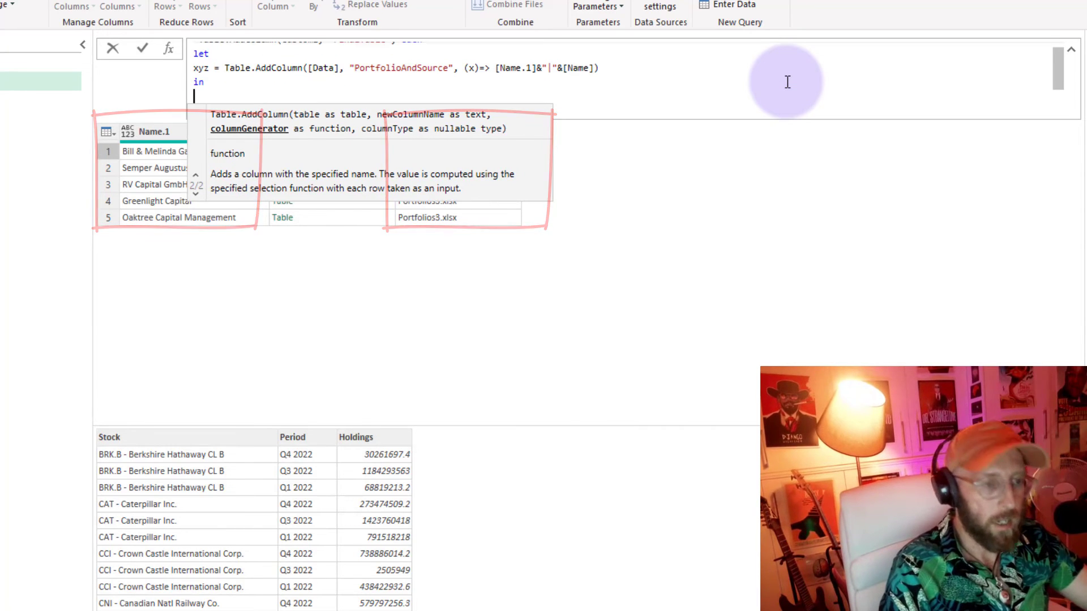
pyautogui.press('Return')
pyautogui.write('xyz')
pyautogui.press('Return')
pyautogui.write(')')
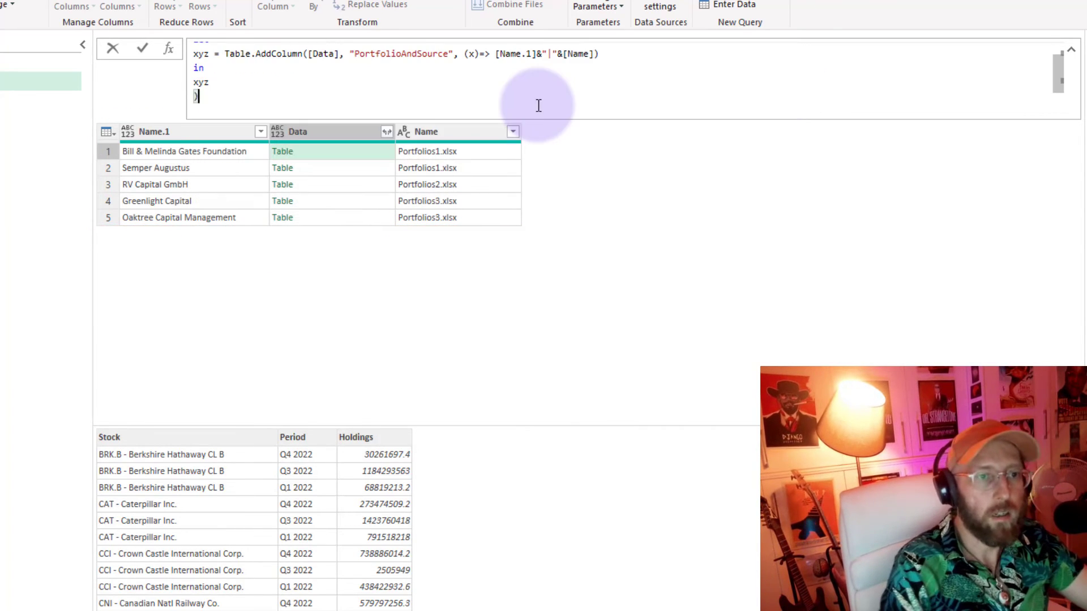
pyautogui.press('Return')
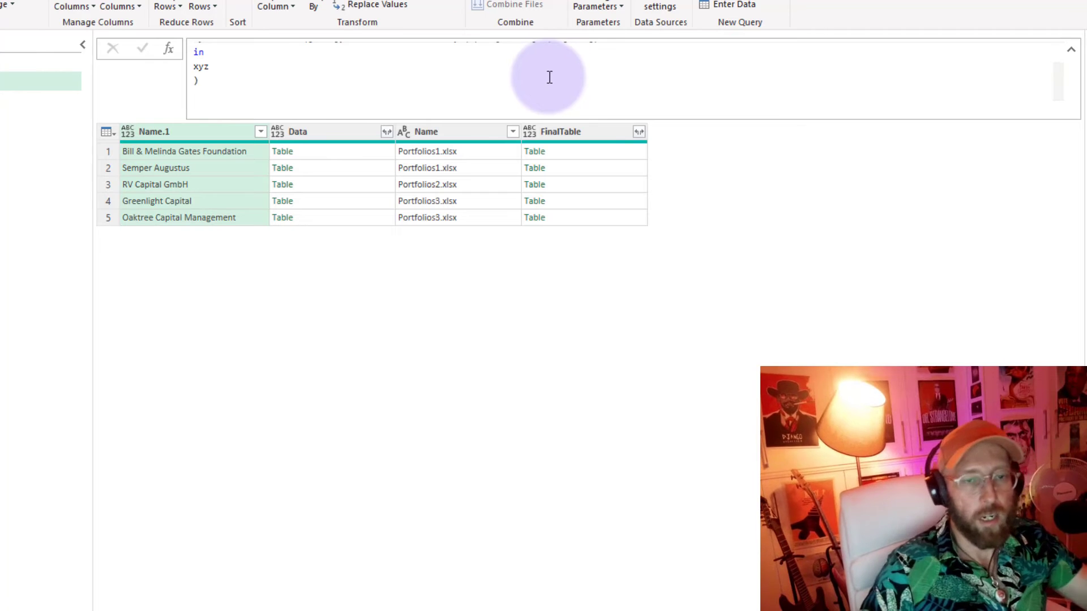
# Preview the first portfolio's FinalTable, then reopen the FinalTable formula for editing
pyautogui.click(576, 153)
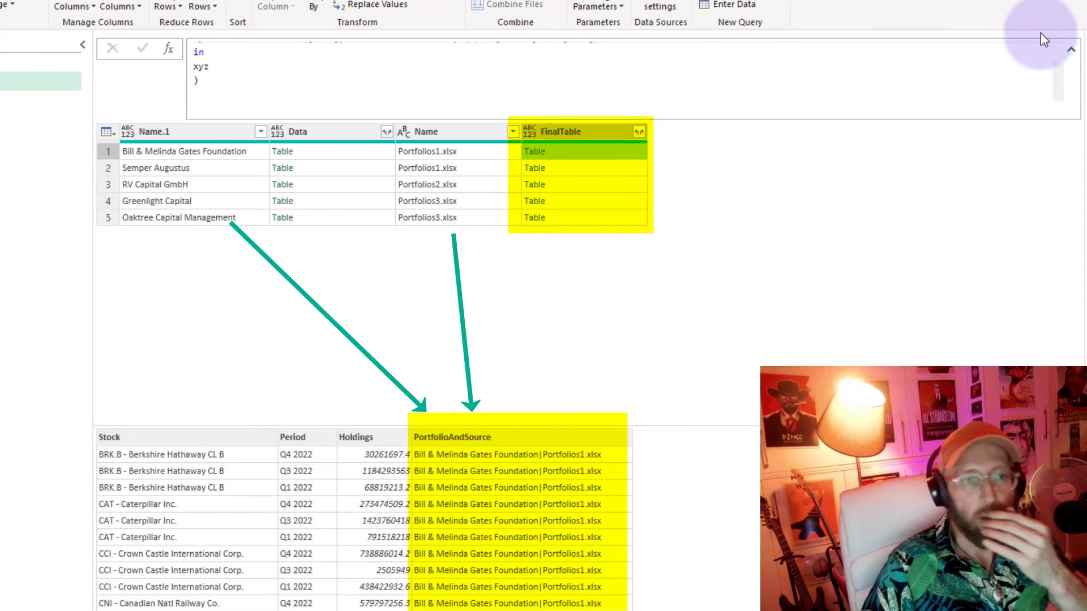
pyautogui.scroll(2, 448, 56)
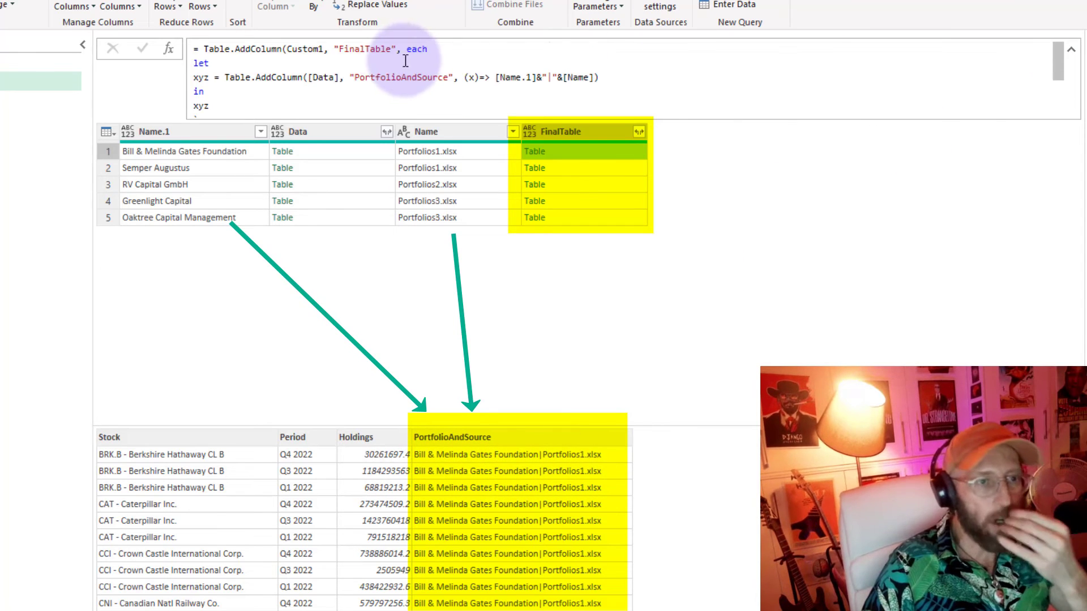
pyautogui.click(195, 106)
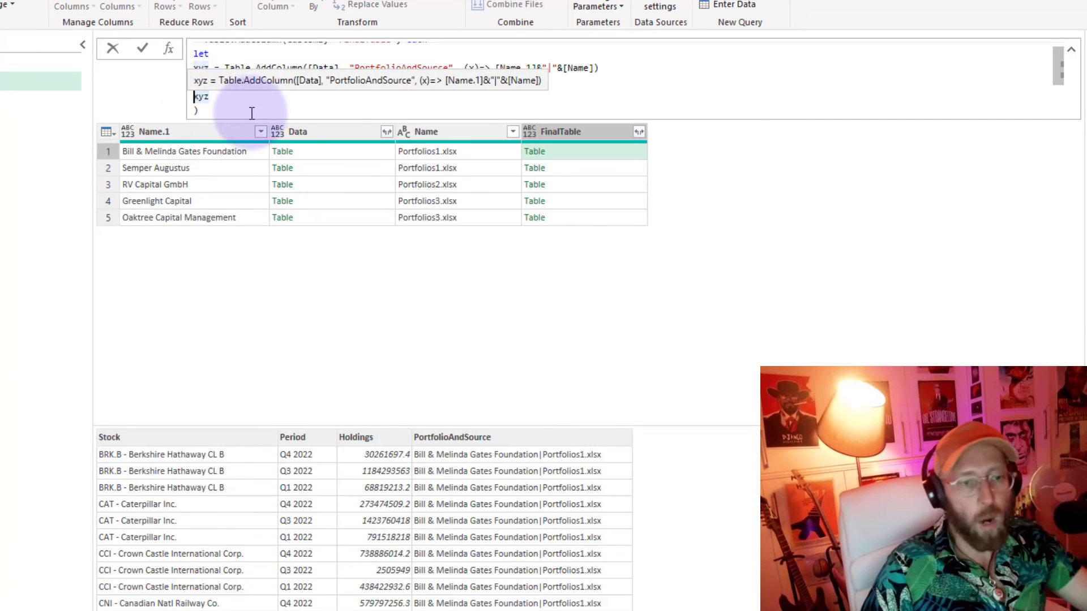
pyautogui.click(536, 421)
# Wrap xyz in Table.SplitColumn so xyz becomes the table to split
pyautogui.click(197, 95)
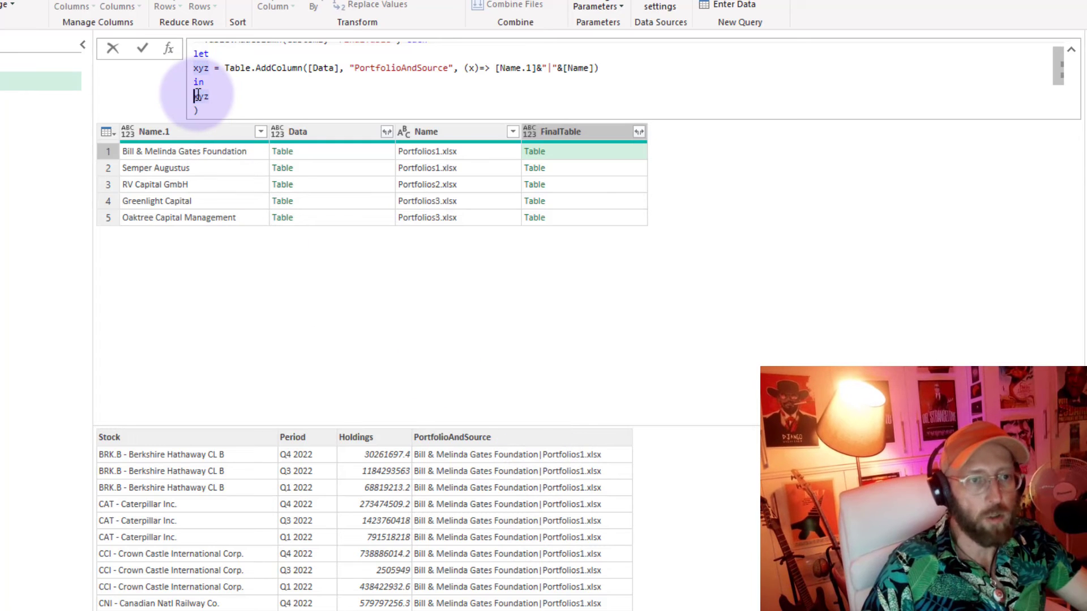
pyautogui.press('space')
pyautogui.press('Left')
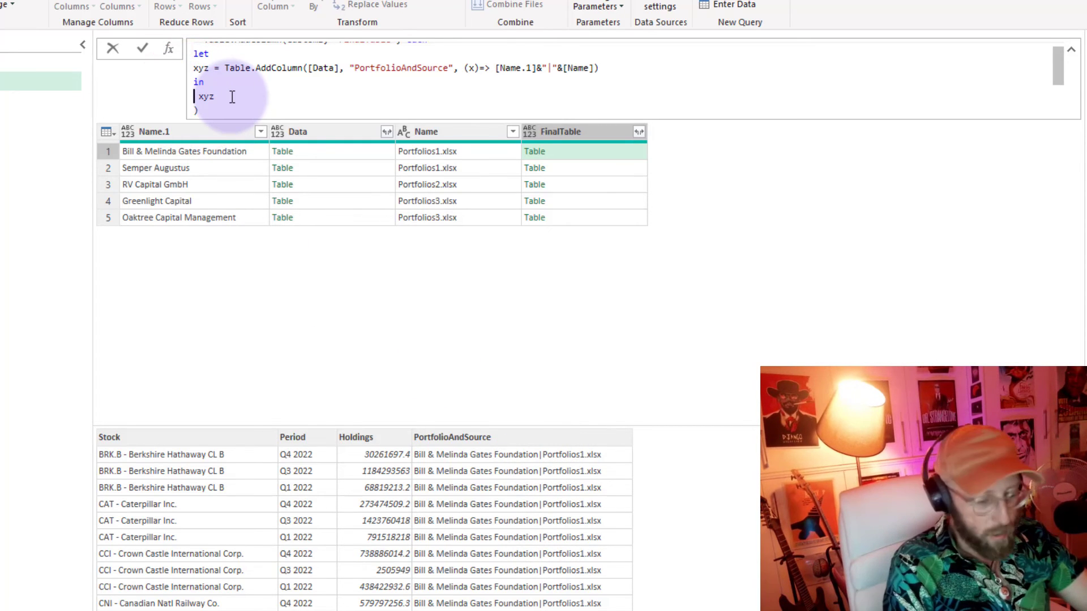
pyautogui.write('table')
pyautogui.write('.split')
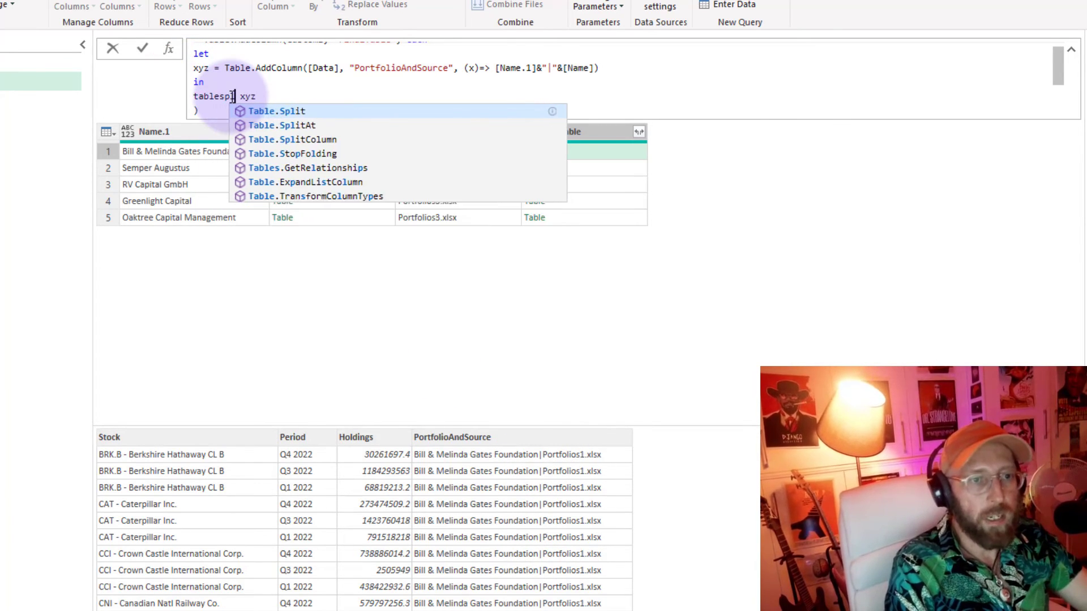
pyautogui.press('Down')
pyautogui.press('Down')
pyautogui.press('Tab')
pyautogui.press('Delete')
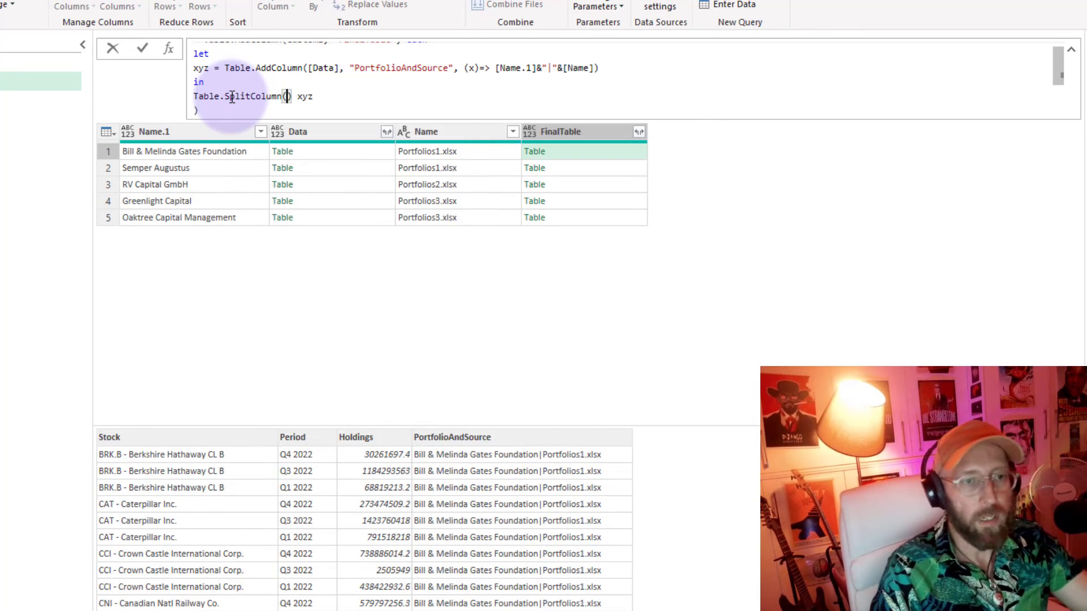
pyautogui.write('(')
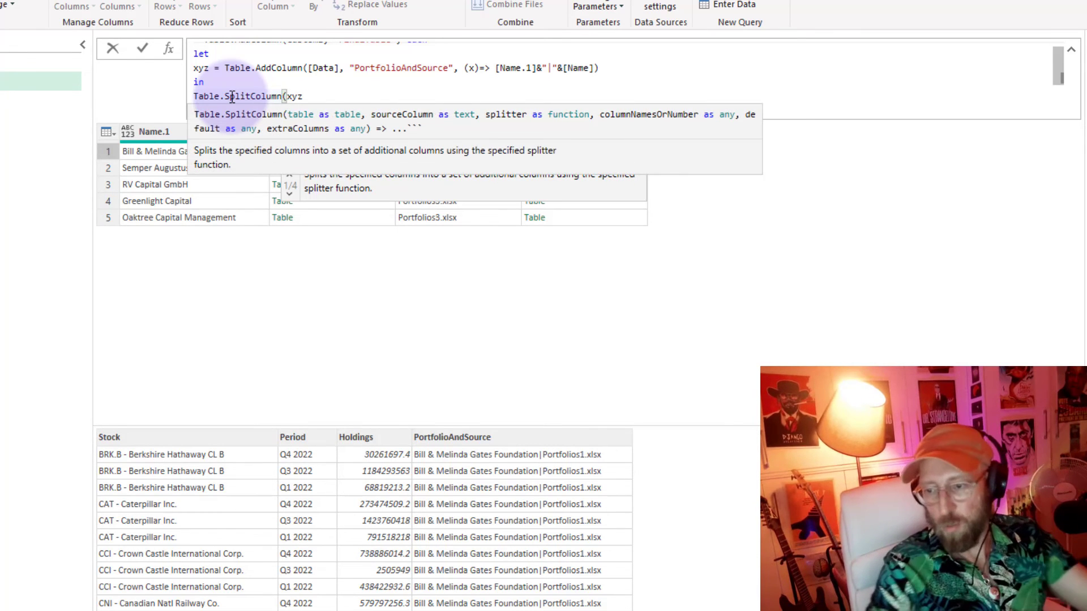
pyautogui.press('End')
pyautogui.write(', ')
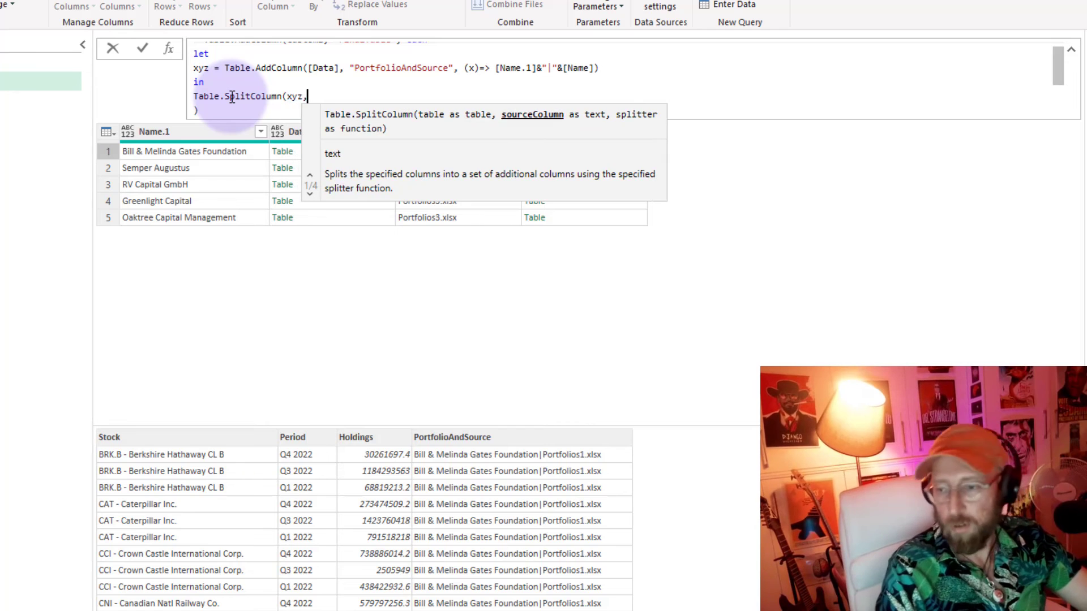
pyautogui.write('"')
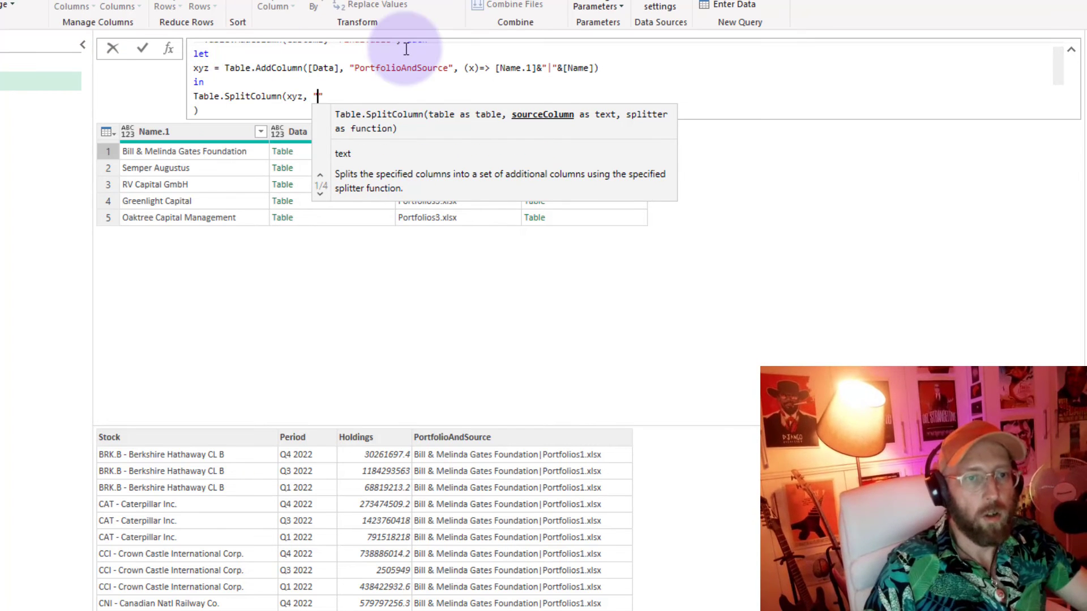
# Add arguments "PortfolioAndSource", Splitter.SplitTextByDelimiter("|") and {"Portfolio","SourceFile"} to the split
pyautogui.doubleClick(407, 66)
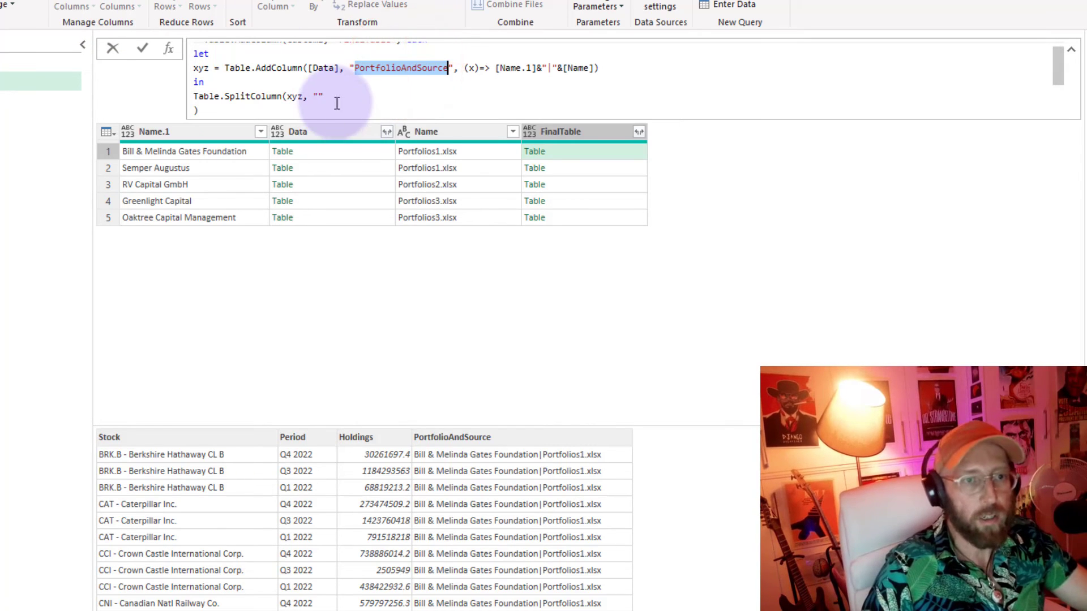
pyautogui.write('PortfolioAndSource')
pyautogui.click(424, 97)
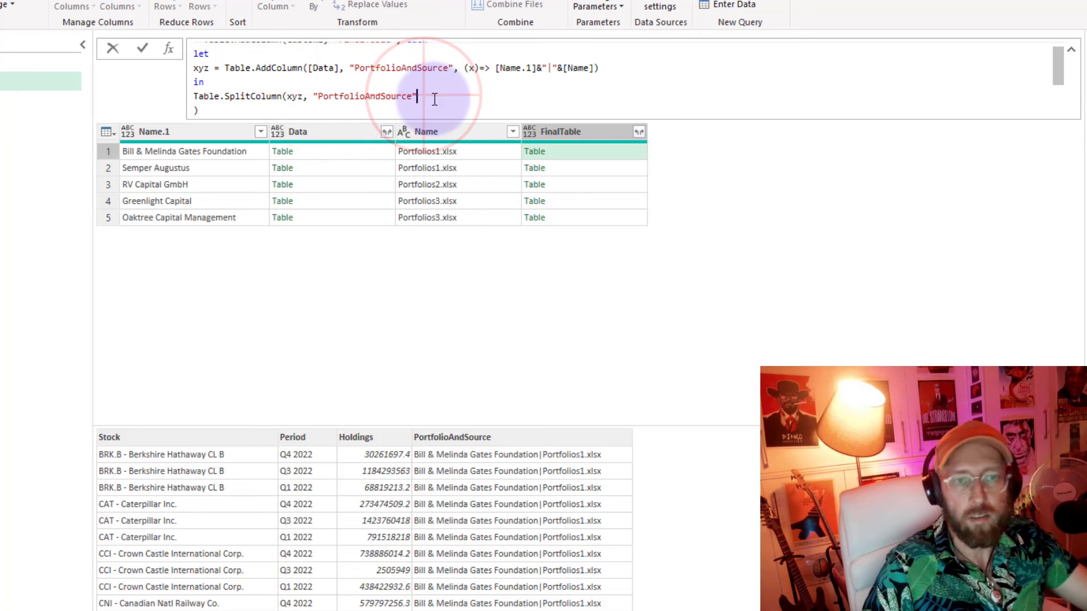
pyautogui.write(',')
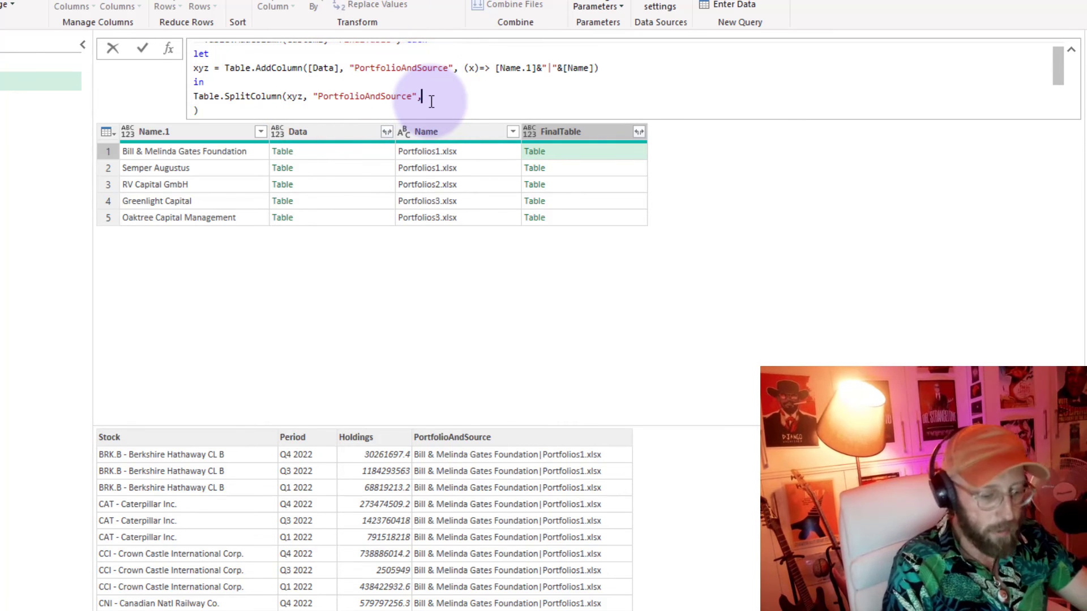
pyautogui.write(' splitt')
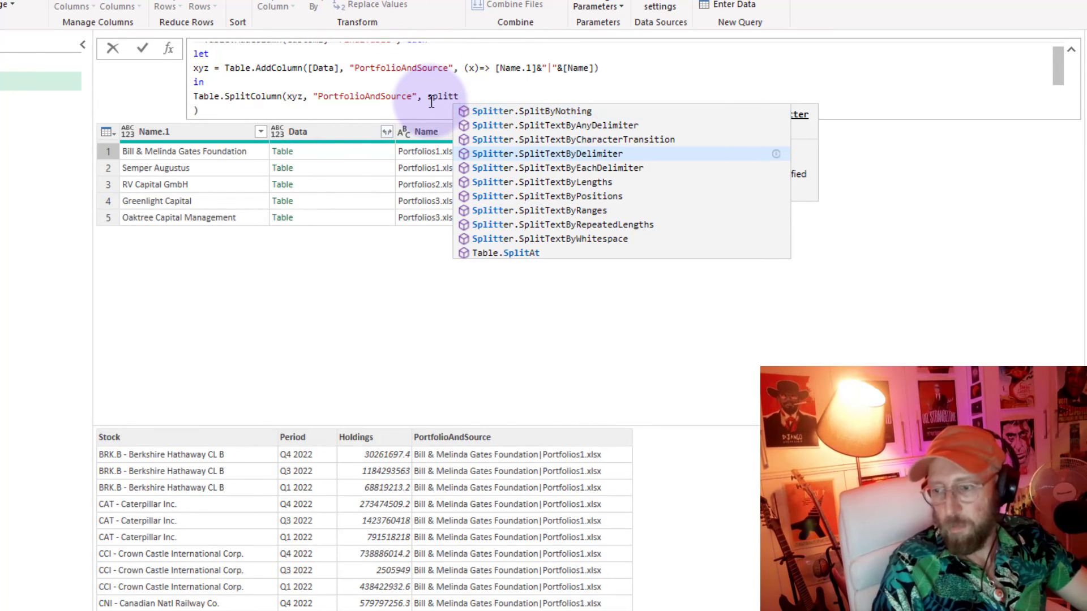
pyautogui.press('Tab')
pyautogui.write('("')
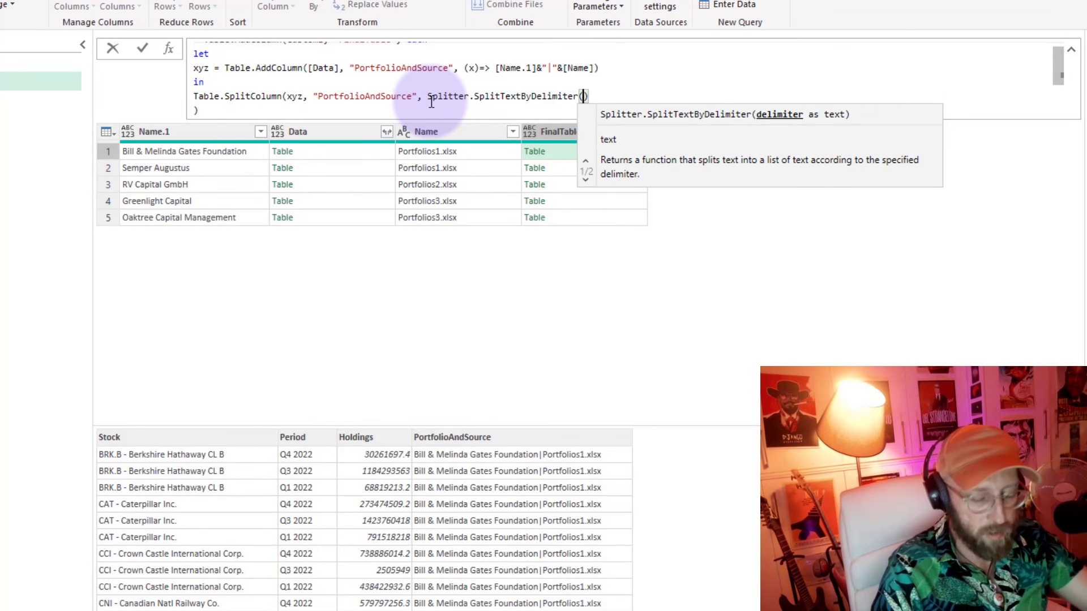
pyautogui.write('|')
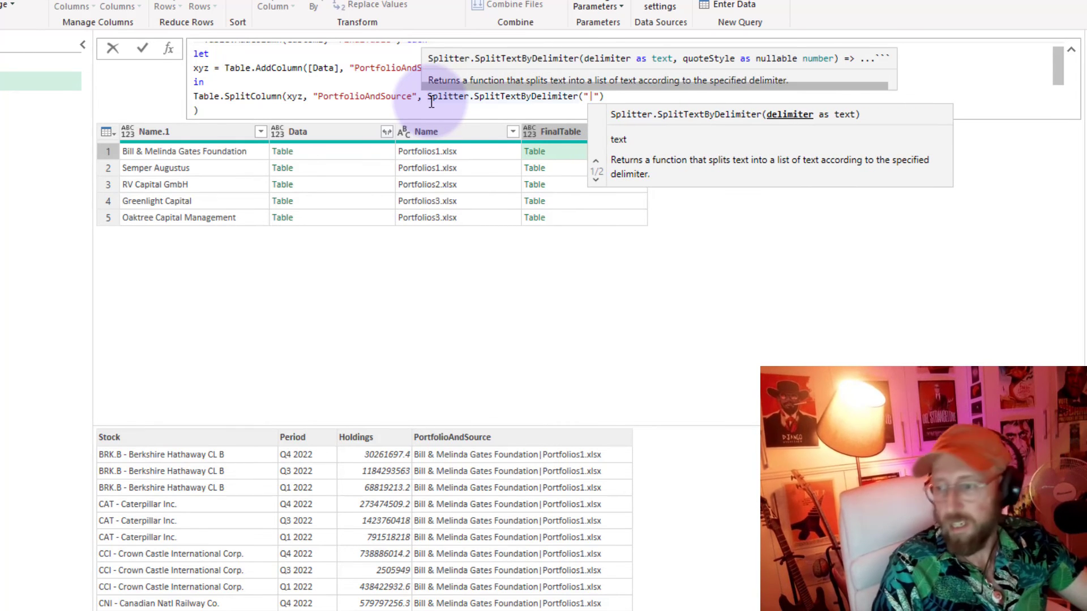
pyautogui.press('End')
pyautogui.write(',')
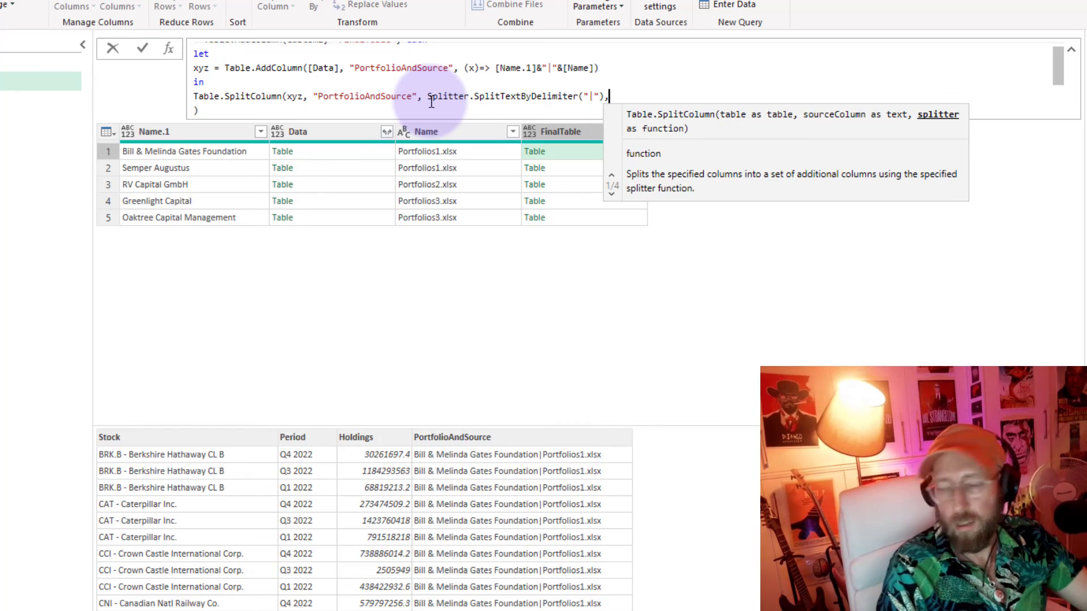
pyautogui.write(' {"')
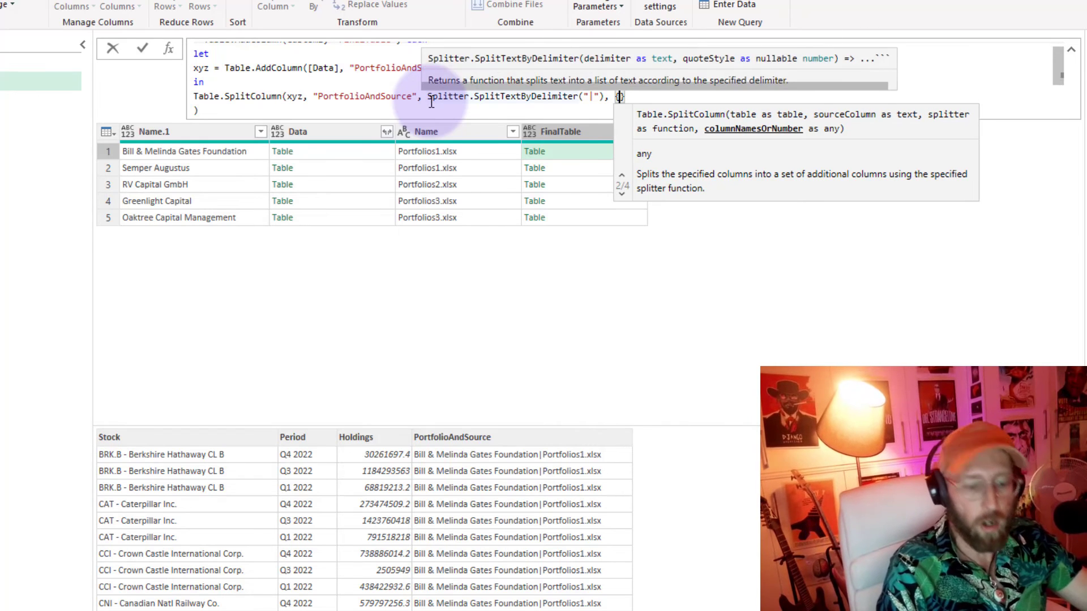
pyautogui.write('Portfoli')
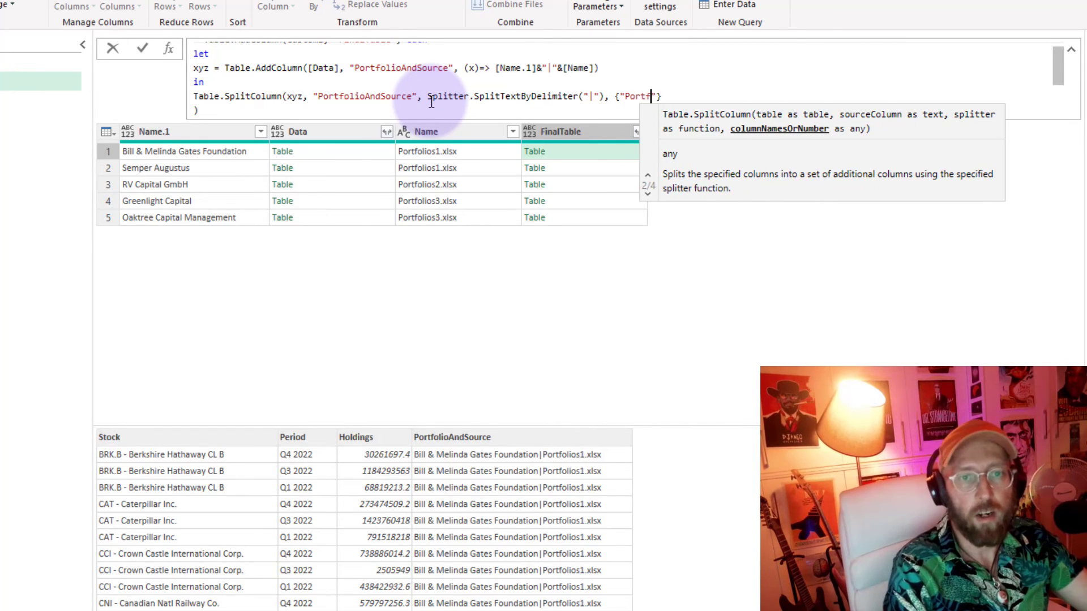
pyautogui.write('o", "Sour')
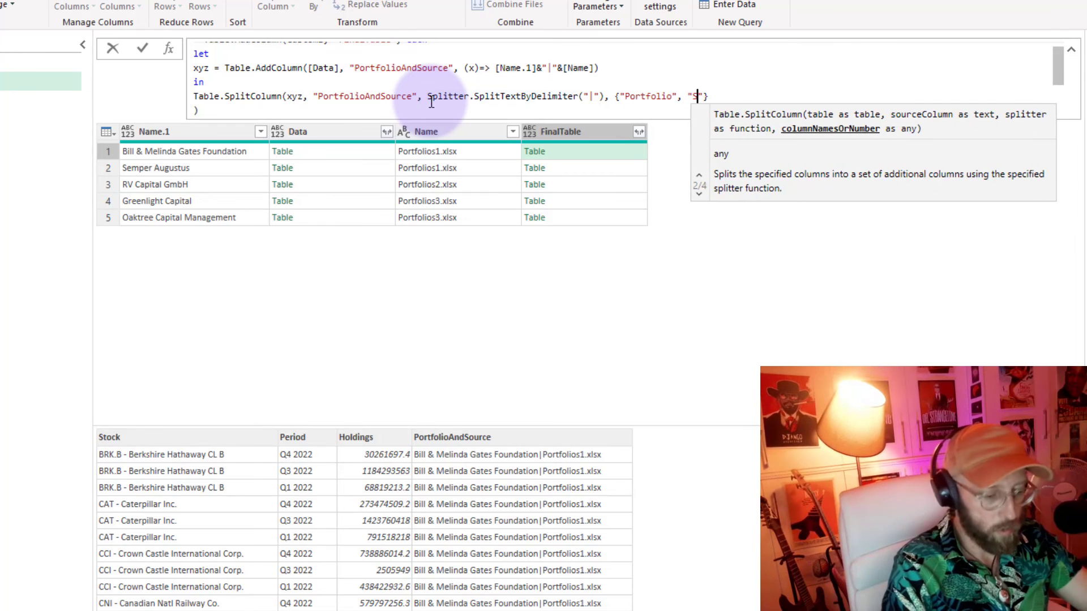
pyautogui.write('ceFile')
# Commit the formula, check the new Portfolio and SourceFile columns, and add a new step
pyautogui.click(602, 161)
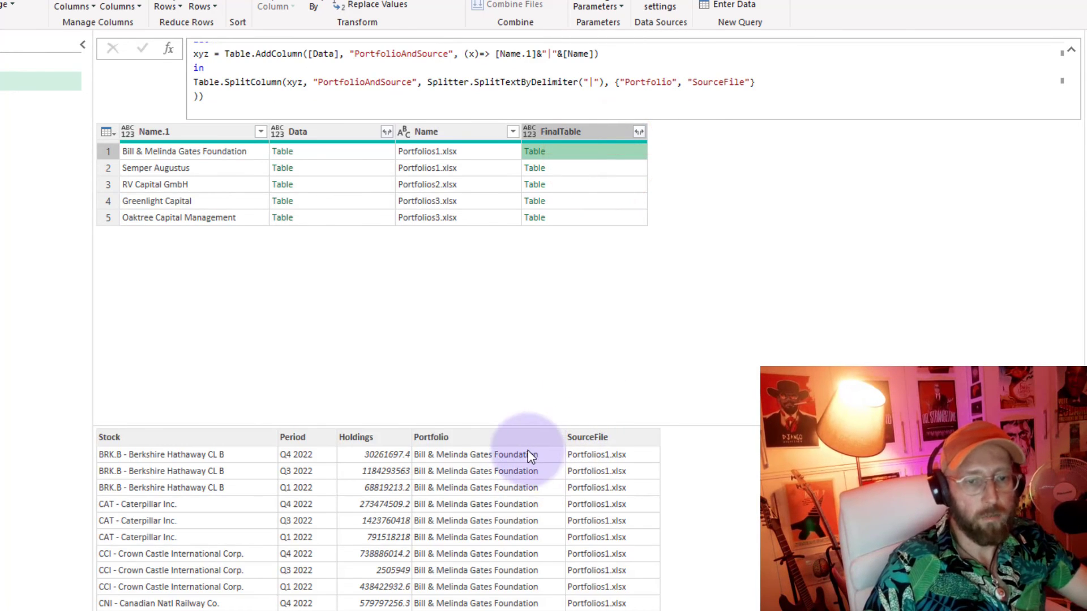
pyautogui.scroll(-2, 545, 469)
pyautogui.scroll(2, 542, 466)
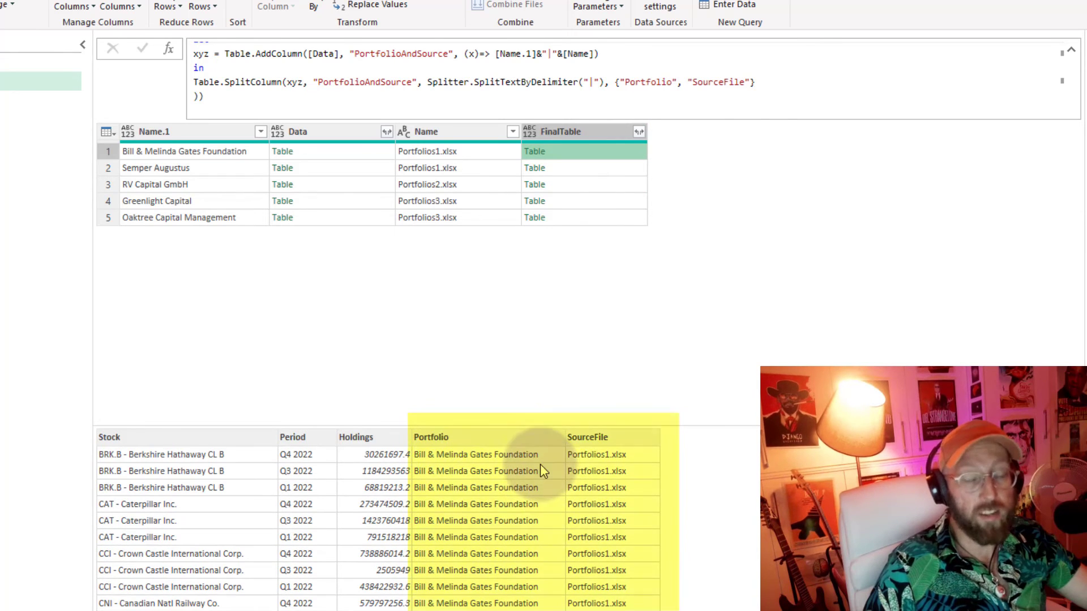
pyautogui.scroll(2, 687, 82)
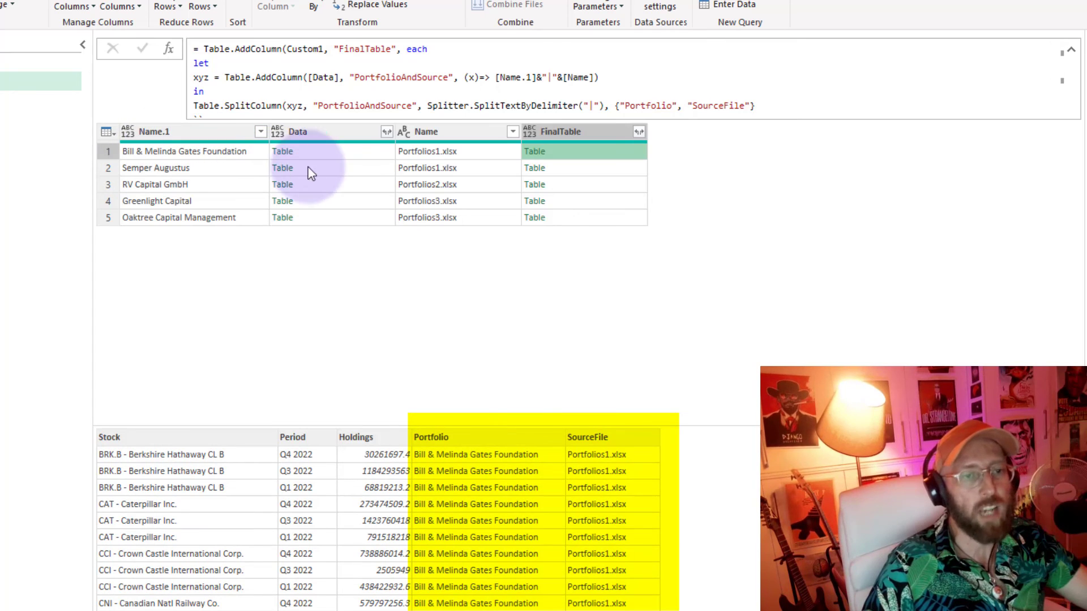
pyautogui.scroll(-3, 509, 68)
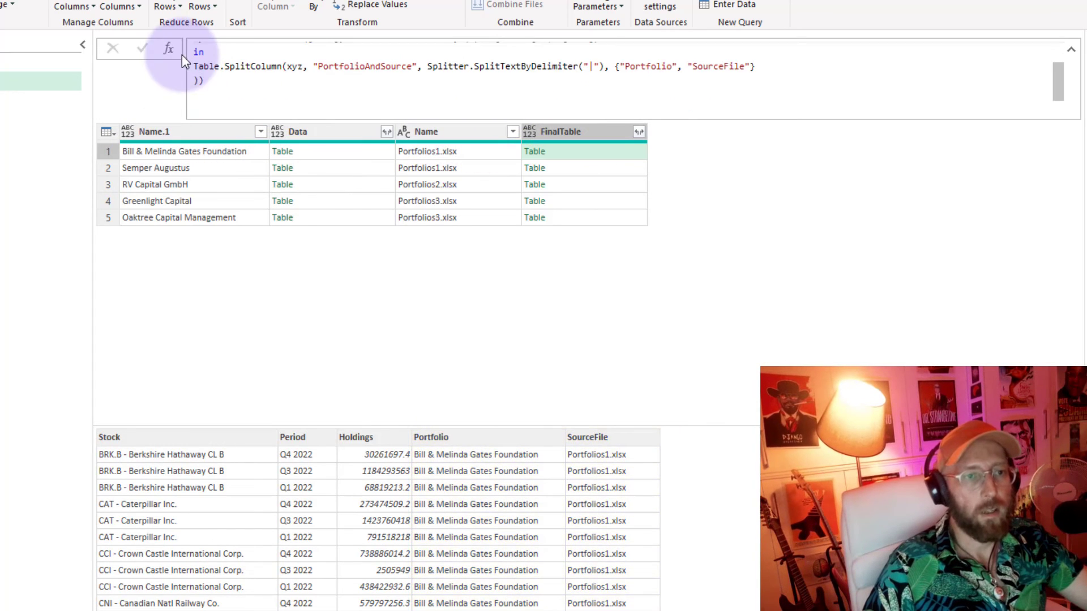
pyautogui.click(169, 50)
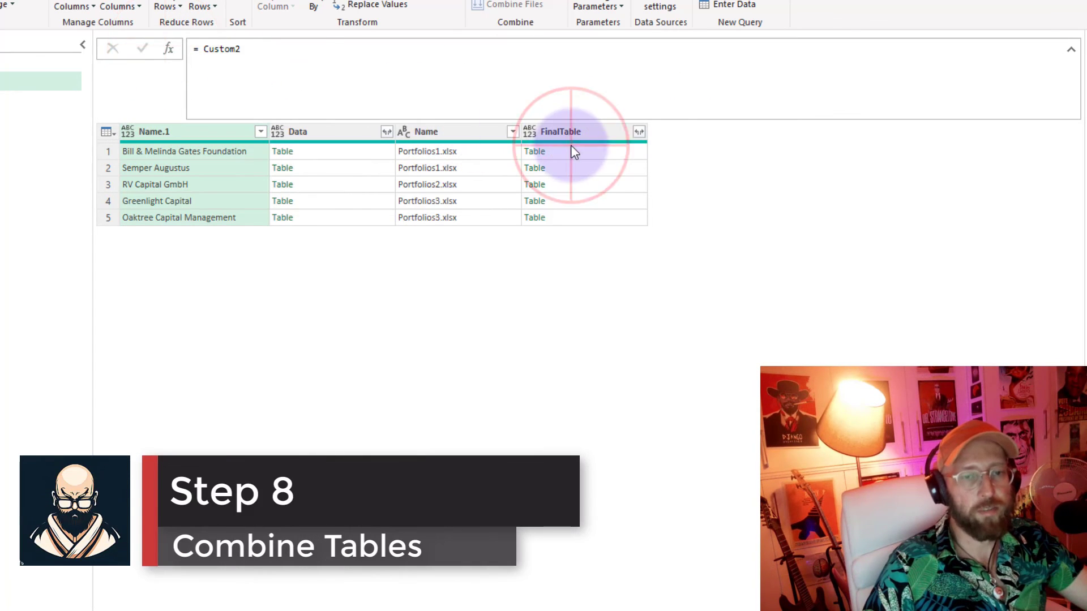
# Set the new step to Table.Combine(Custom2[FinalTable]), stacking every portfolio's final table into one
pyautogui.click(582, 184)
pyautogui.click(583, 201)
pyautogui.click(276, 49)
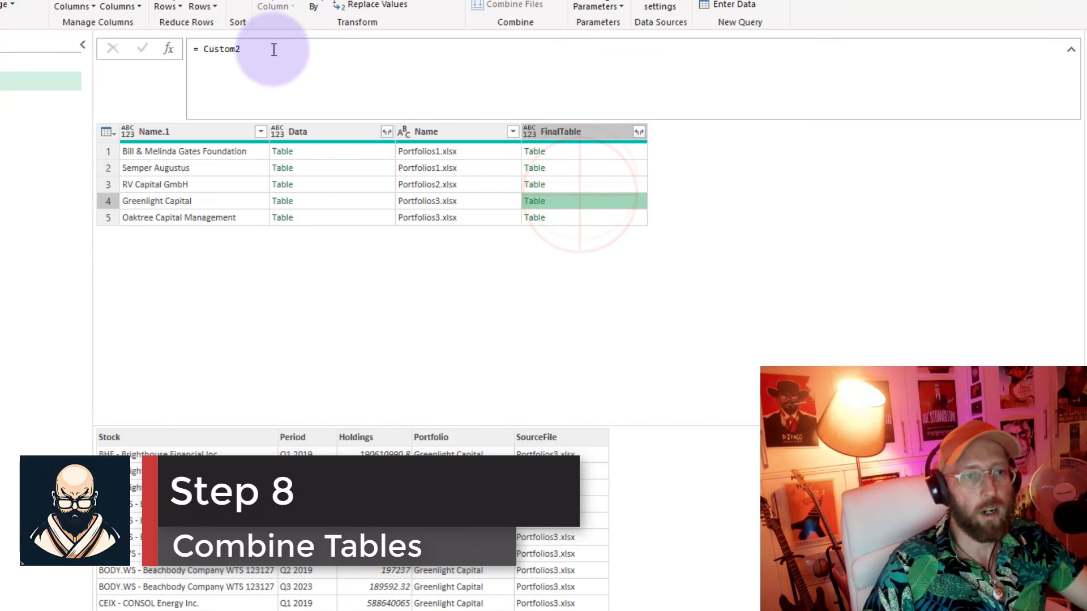
pyautogui.press('Home')
pyautogui.press('Right')
pyautogui.write('tab')
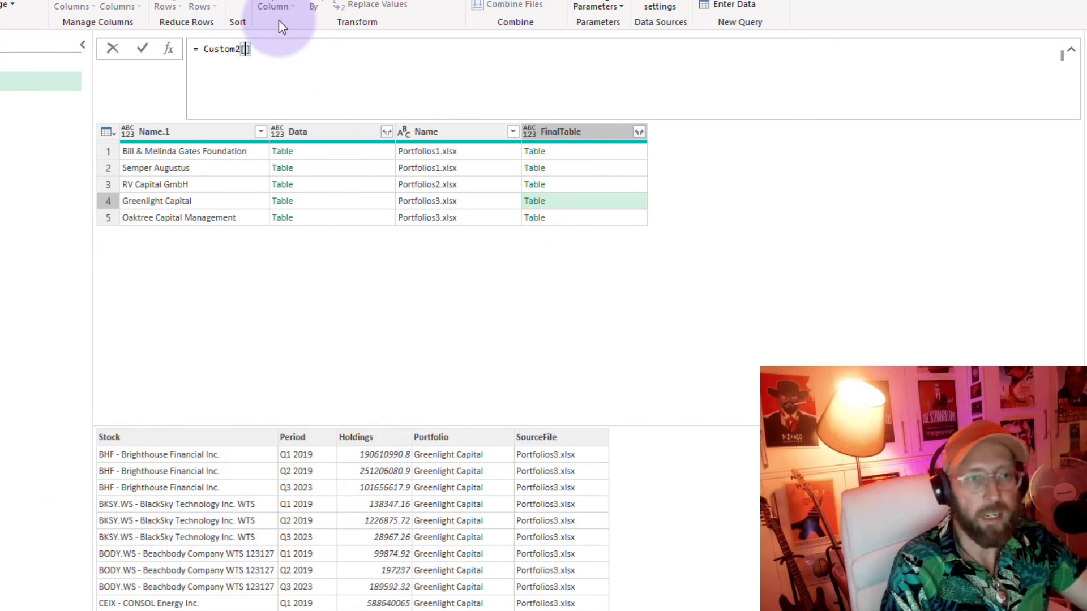
pyautogui.write('.c')
pyautogui.press('Tab')
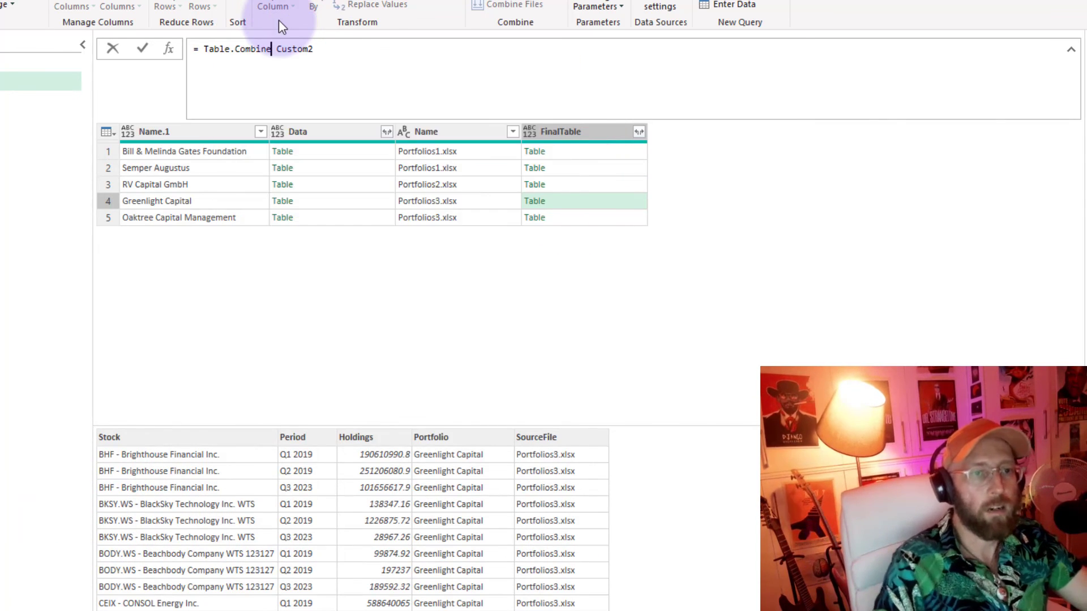
pyautogui.write('(Custom2)[')
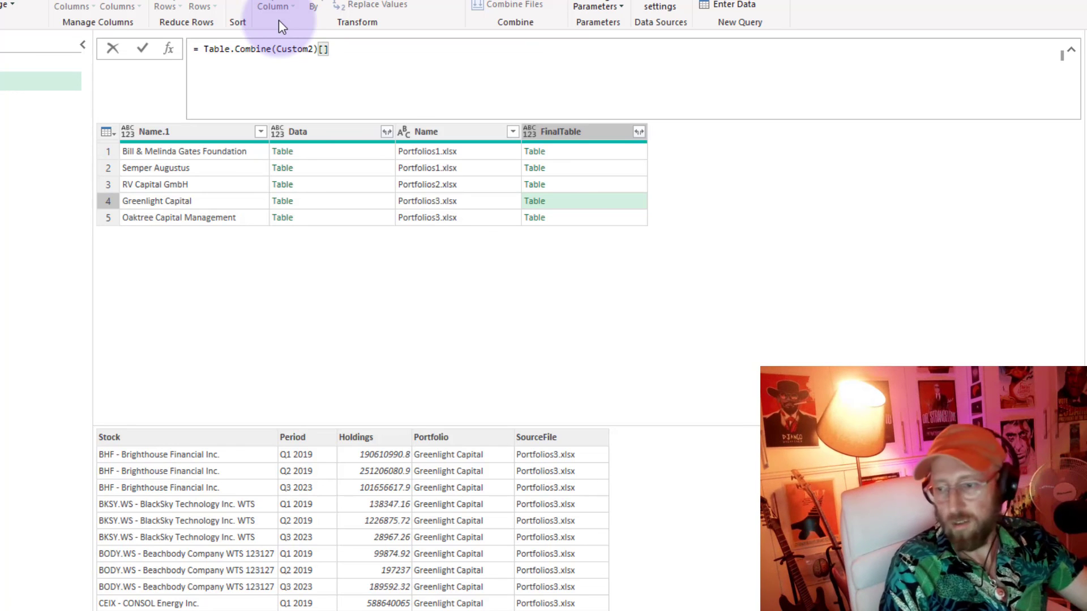
pyautogui.write('Fiunal')
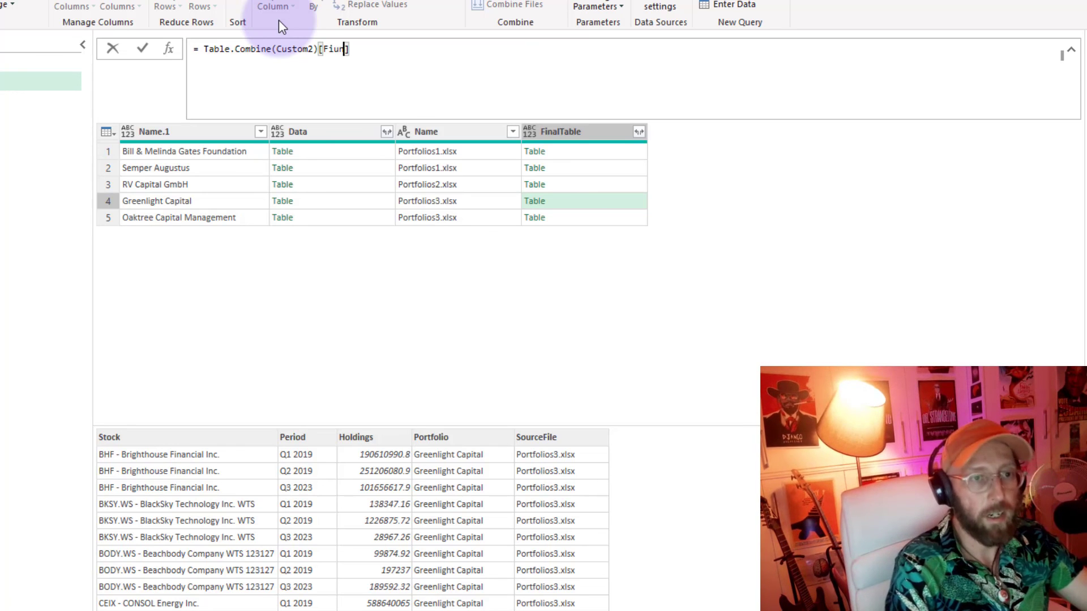
pyautogui.press('BackSpace')
pyautogui.press('BackSpace')
pyautogui.press('BackSpace')
pyautogui.press('BackSpace')
pyautogui.press('BackSpace')
pyautogui.press('BackSpace')
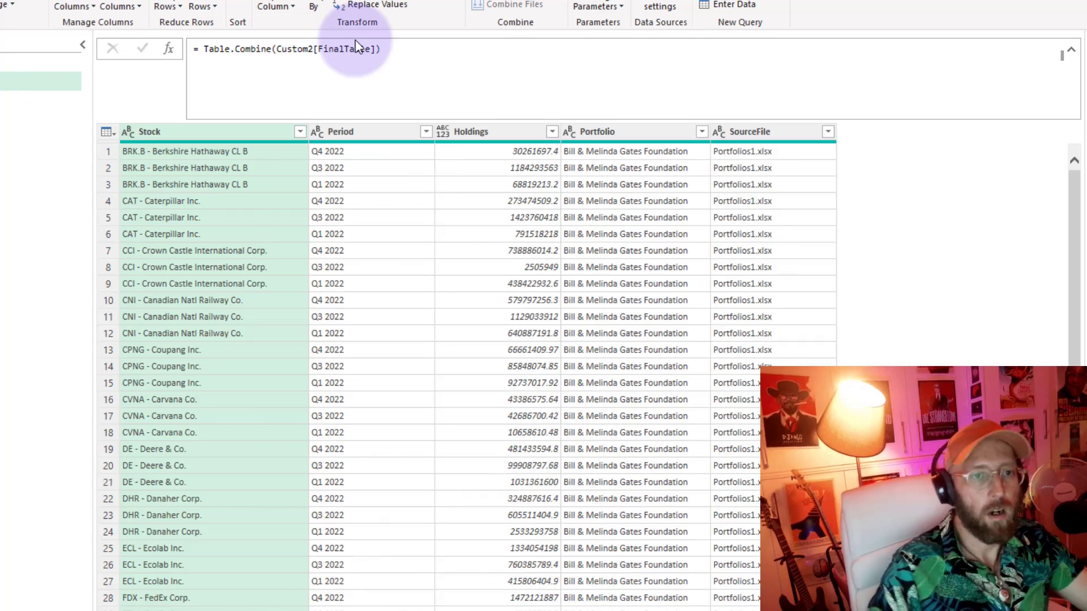
pyautogui.scroll(-20, 698, 175)
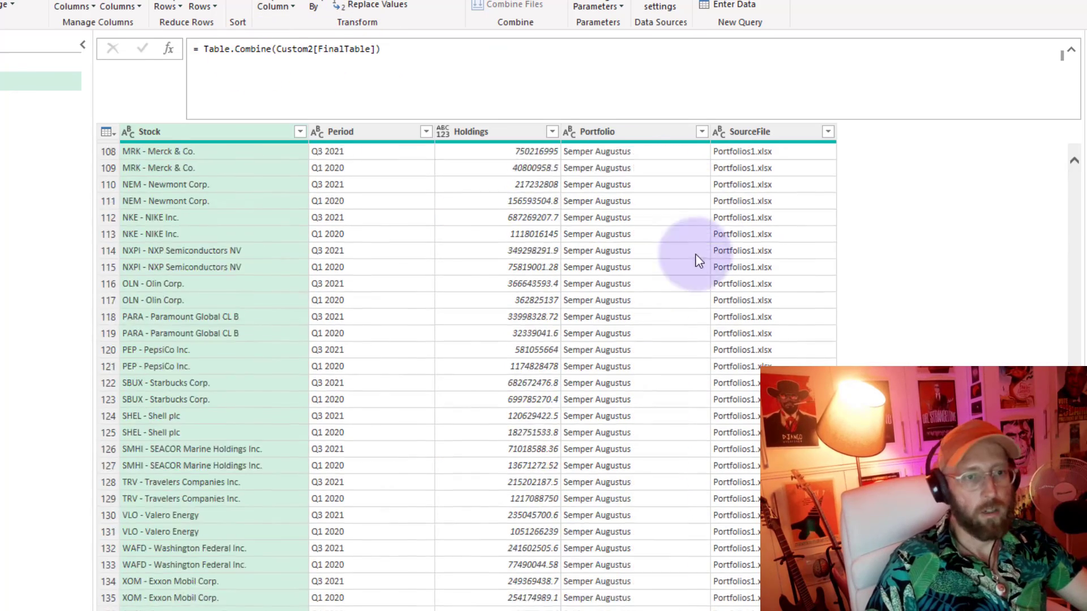